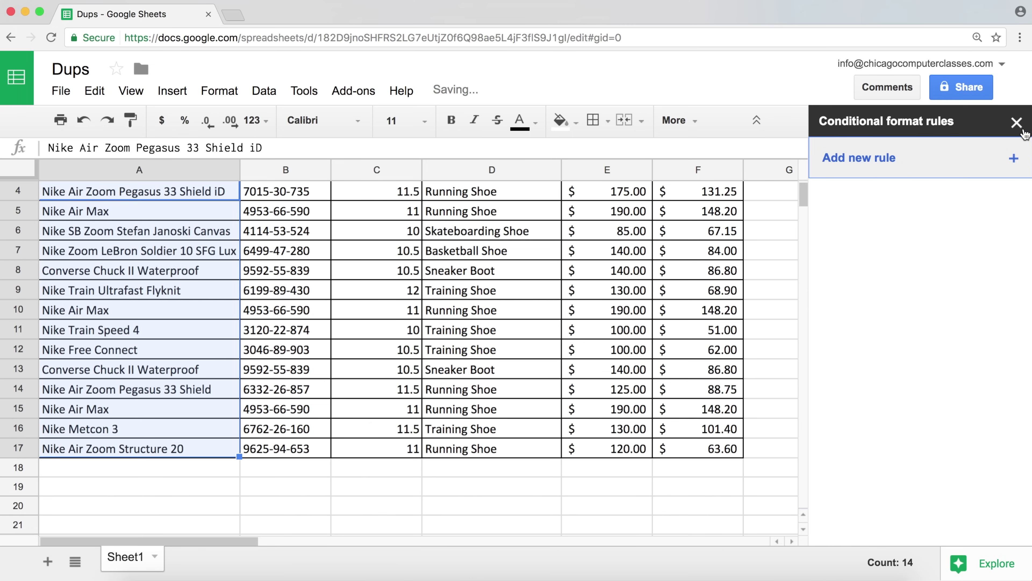
- Close the conditional format rules and return to the first rows of the product table
click(1018, 124)
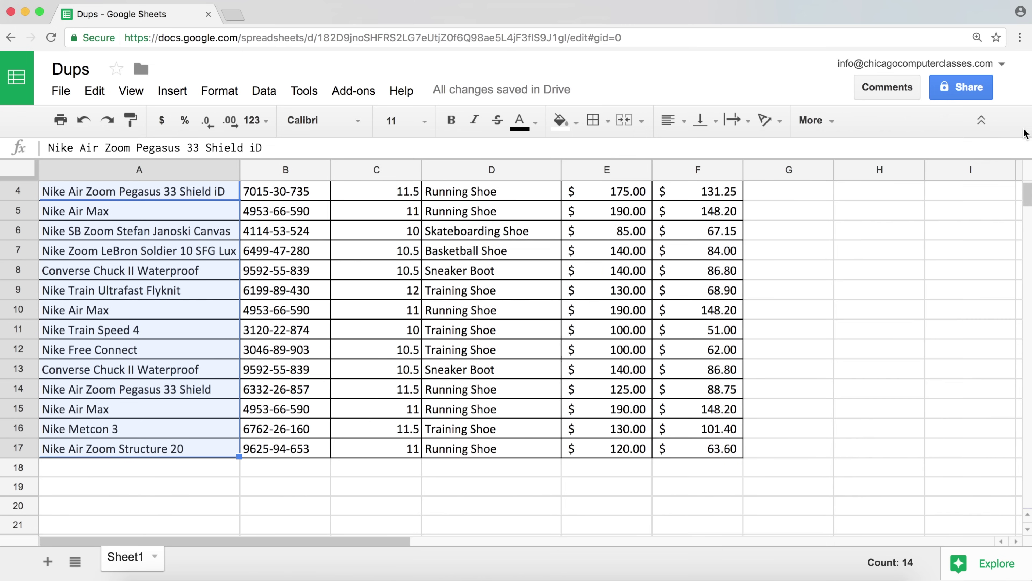
click(794, 195)
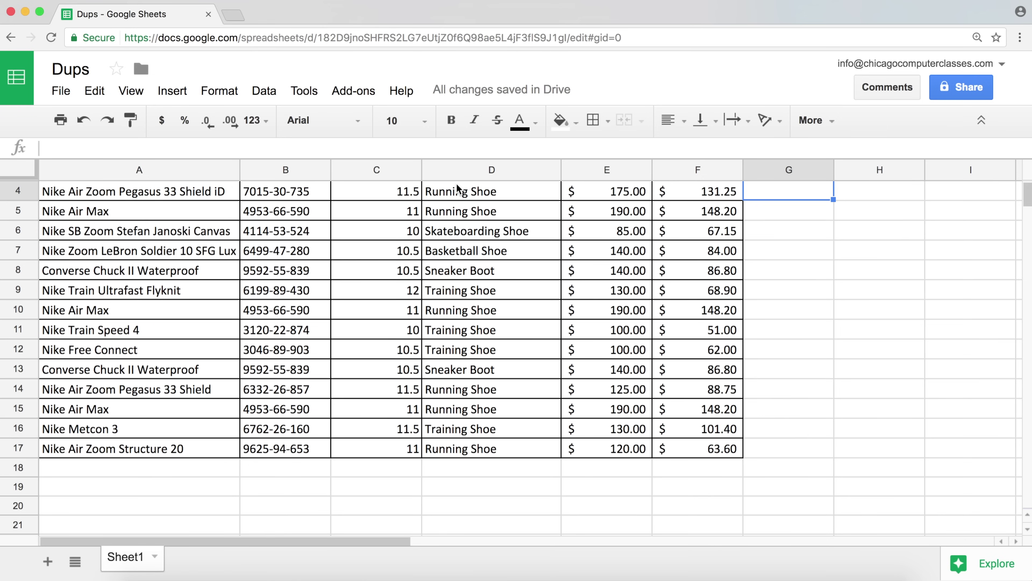
scroll(456, 183, up, 3)
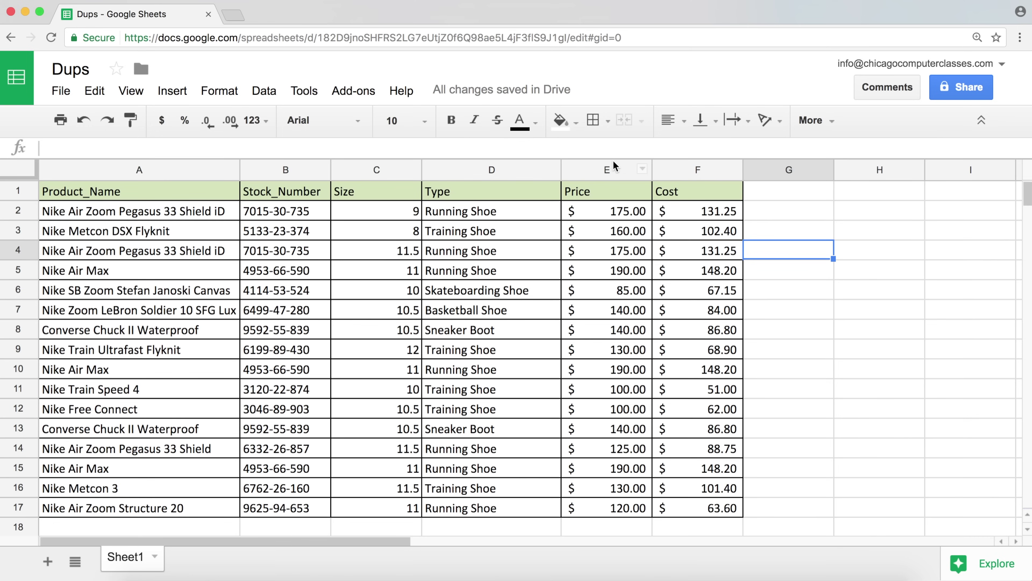
click(760, 215)
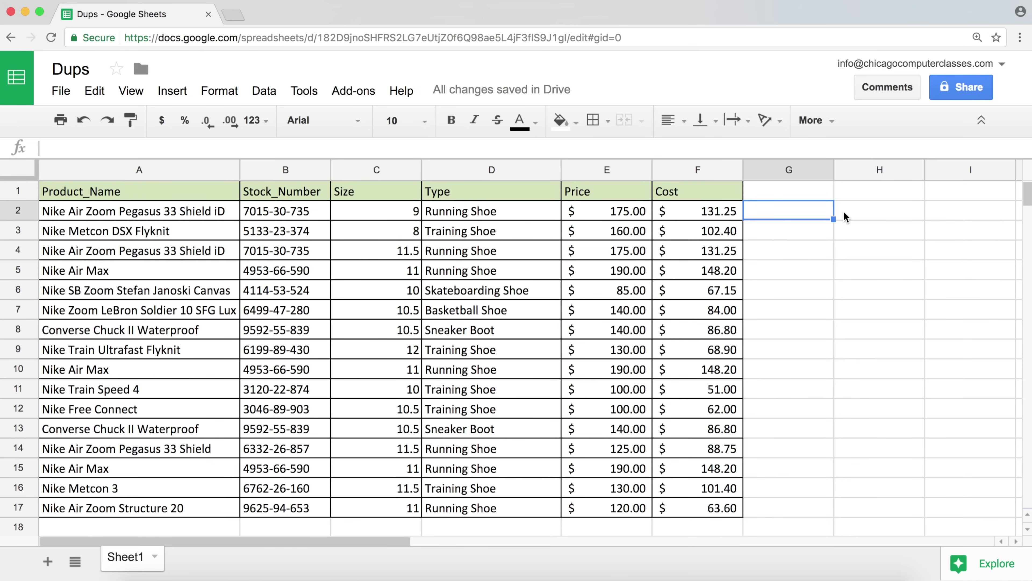
drag(125, 216, 108, 509)
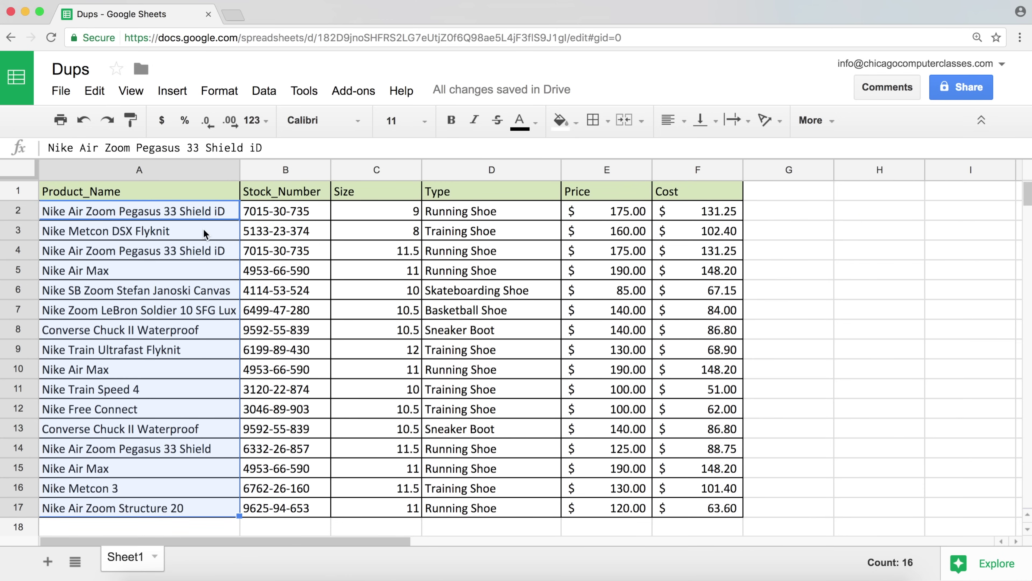
click(841, 209)
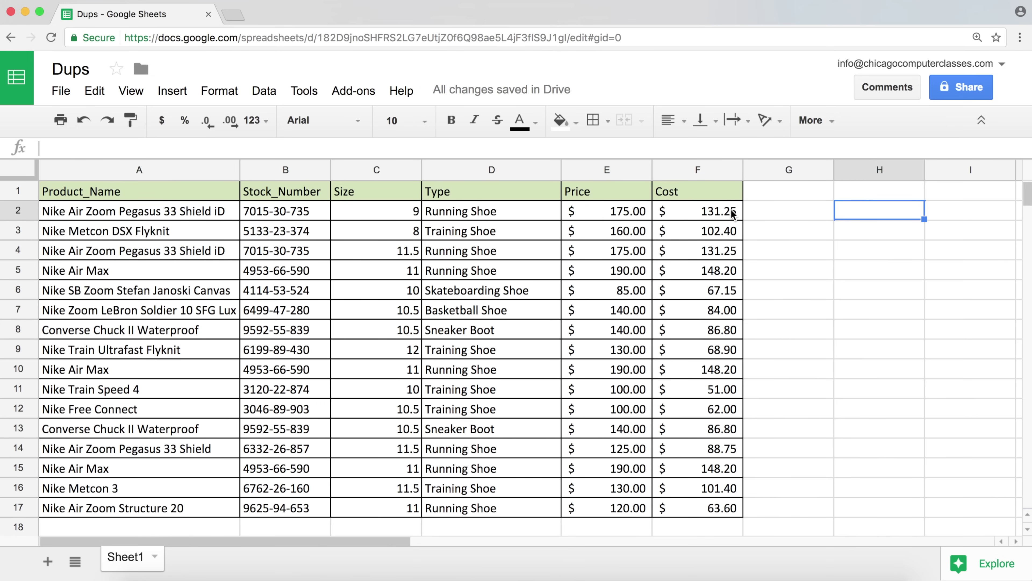
click(760, 209)
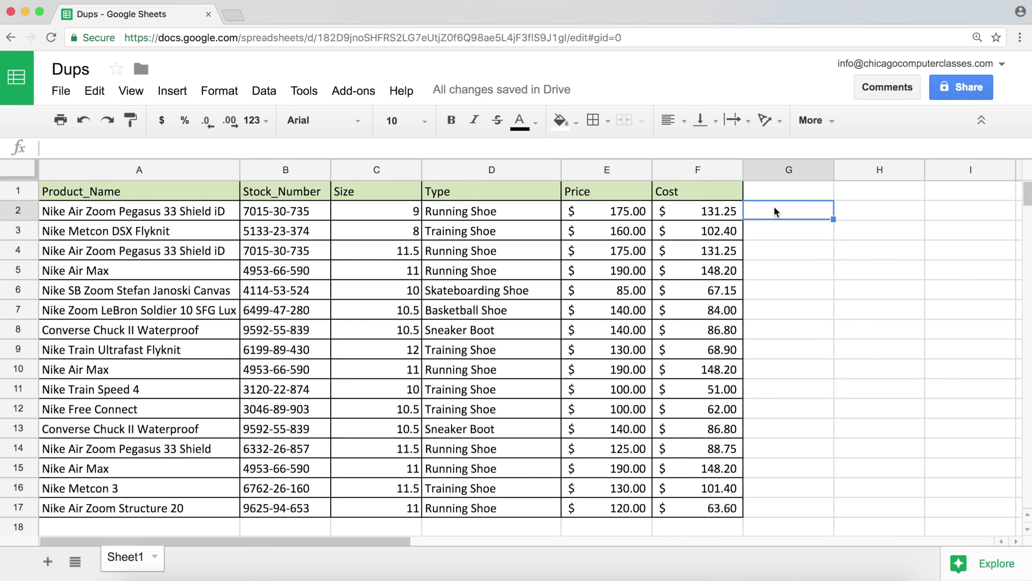
click(871, 210)
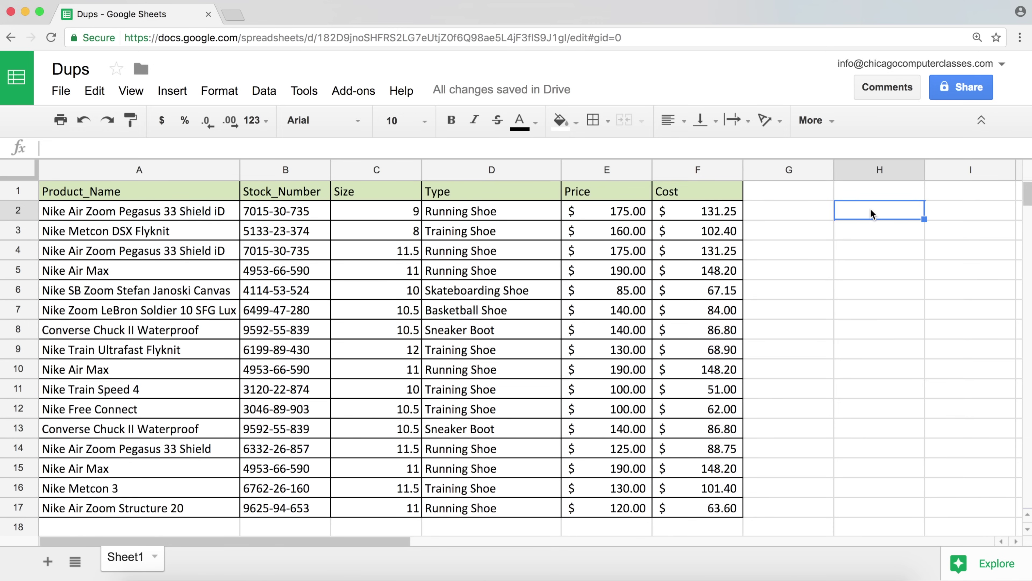
- Enter the formula =COUNTIF($A$2:$A$17,A2) in cell G2, with the product name range as an absolute reference
click(772, 213)
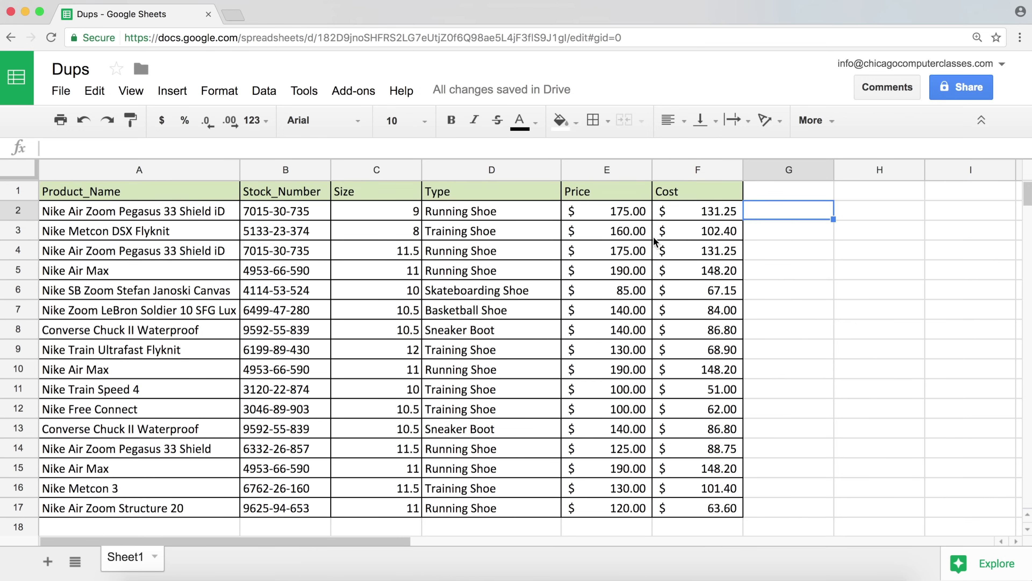
text(=)
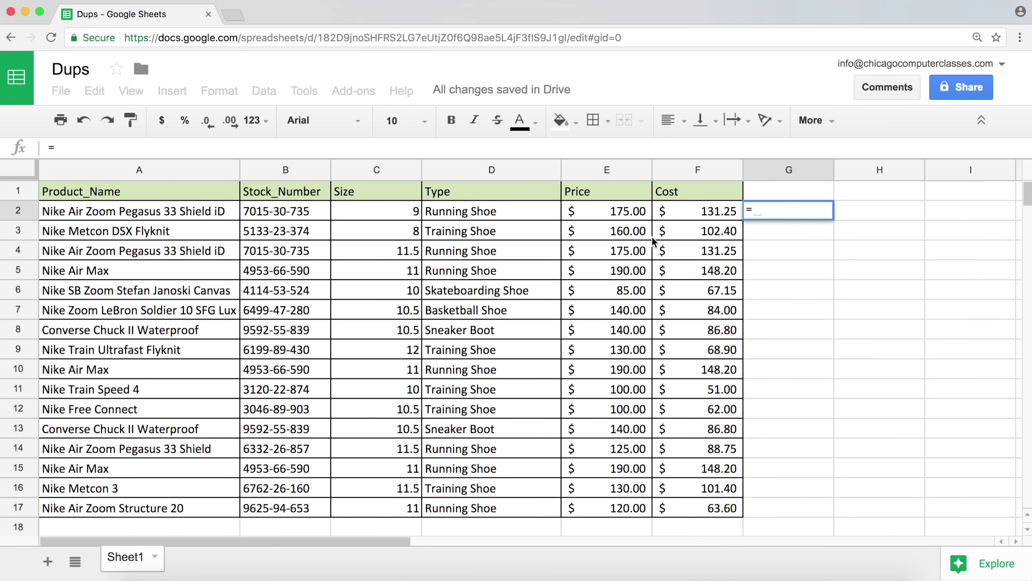
text(coun)
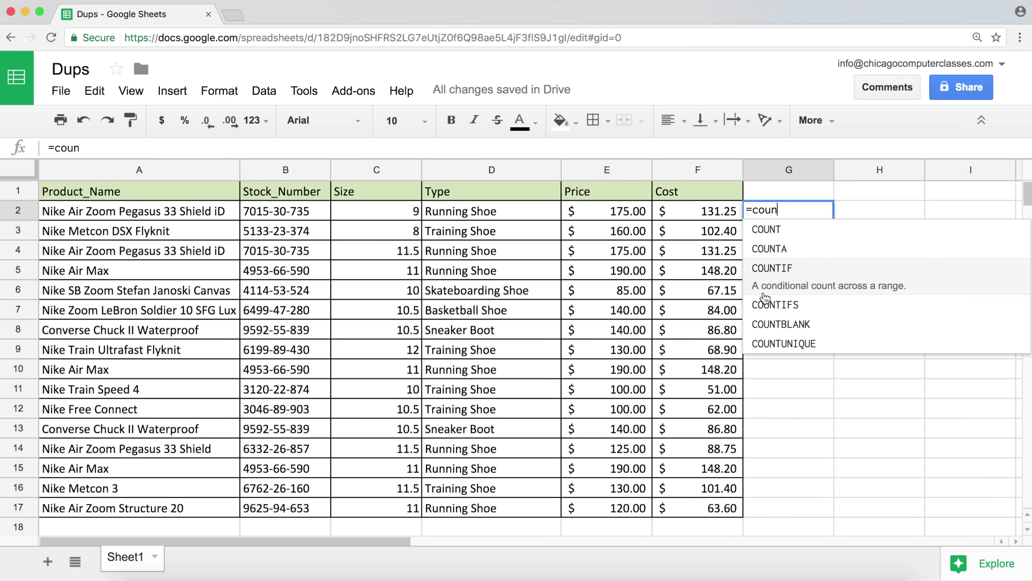
click(767, 281)
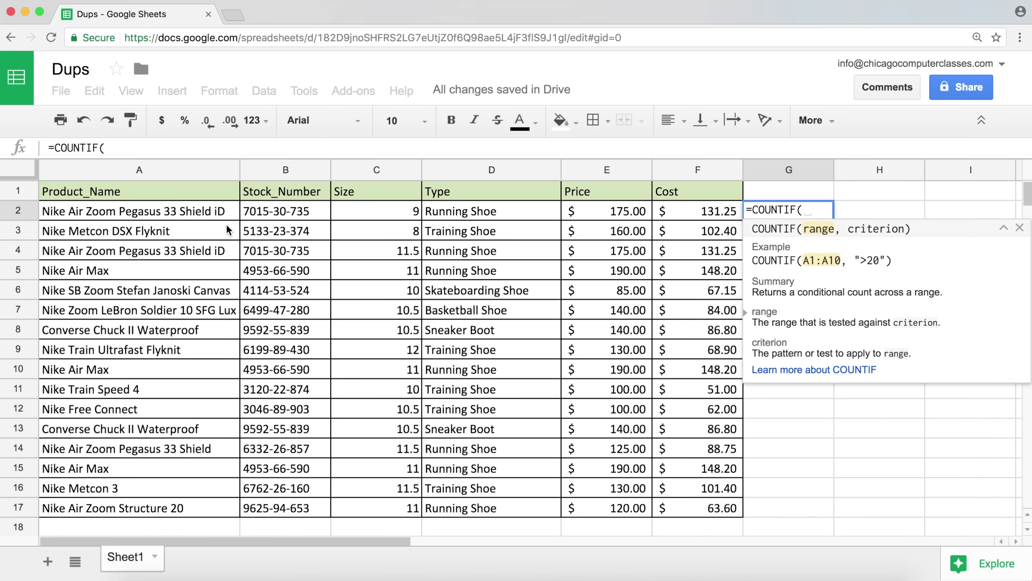
drag(211, 211, 182, 510)
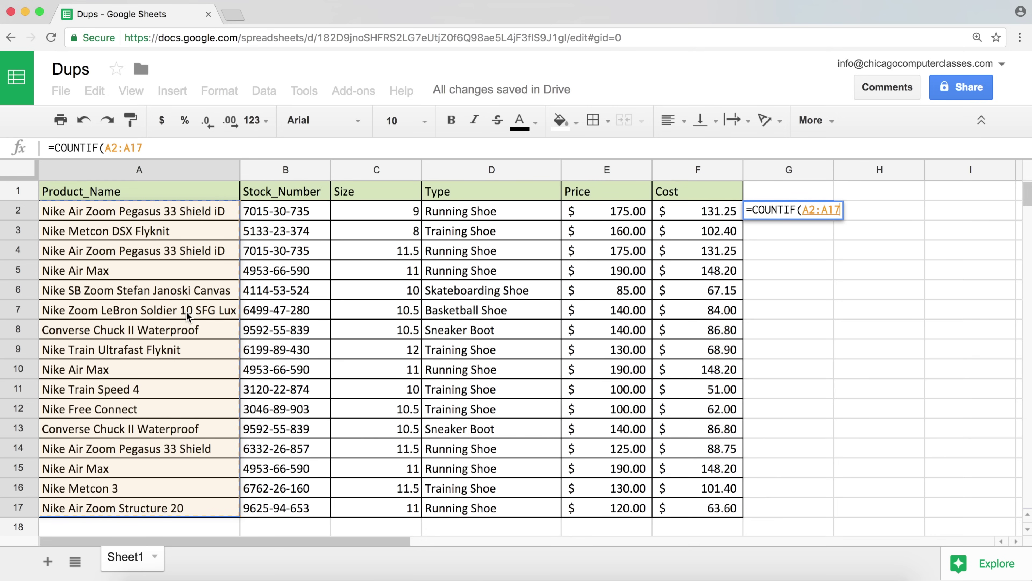
key(F4)
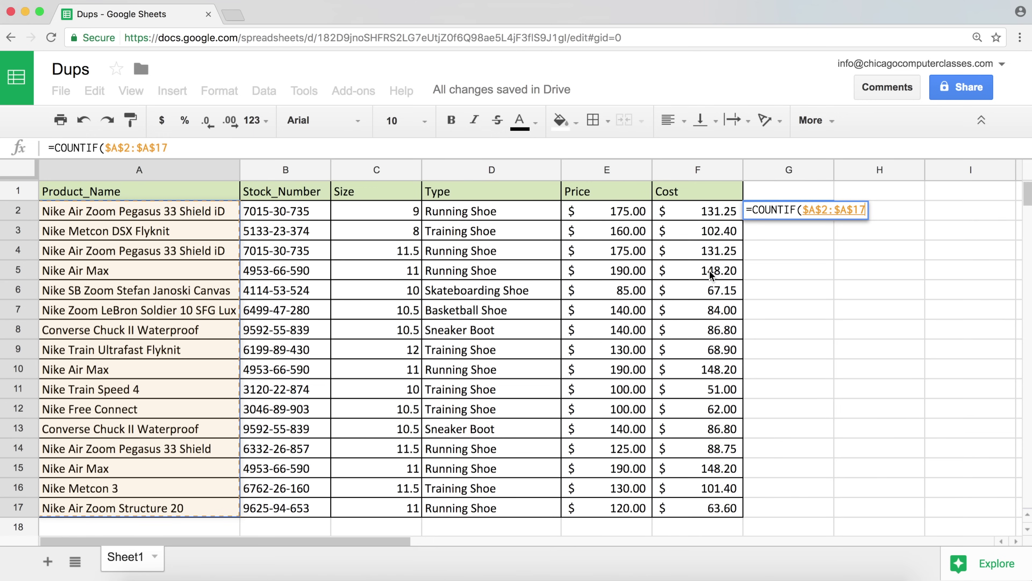
text(,)
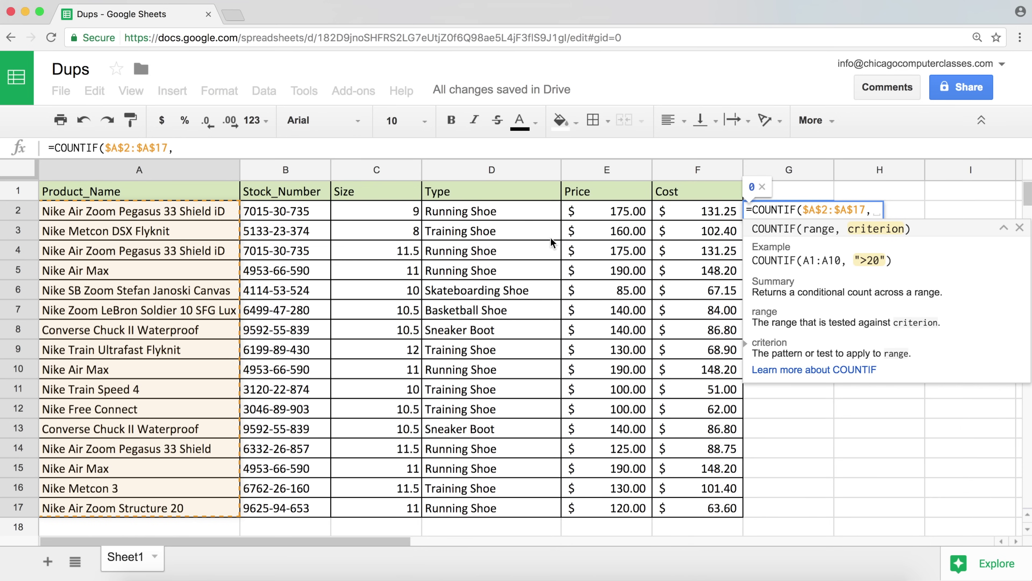
click(188, 212)
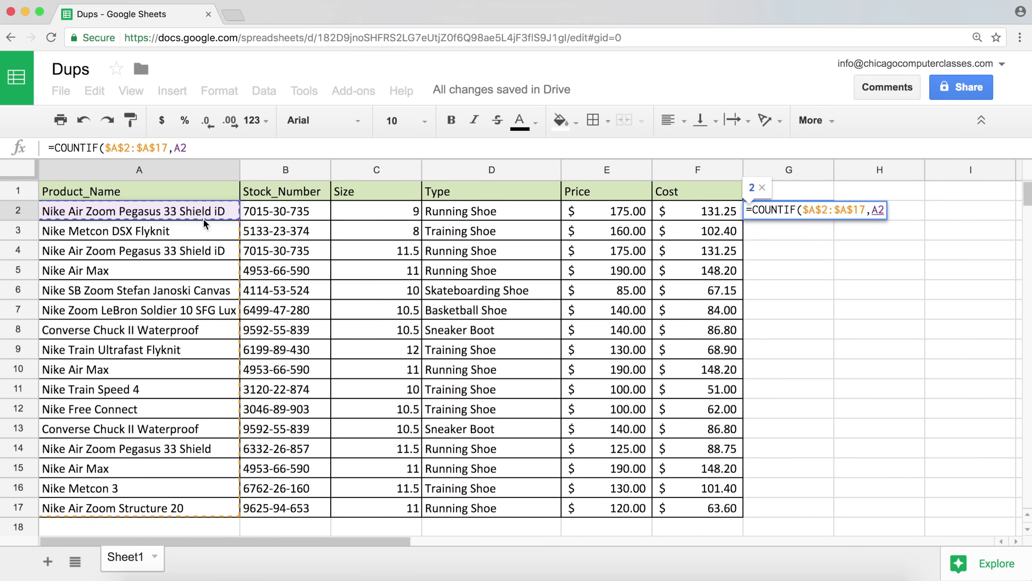
text())
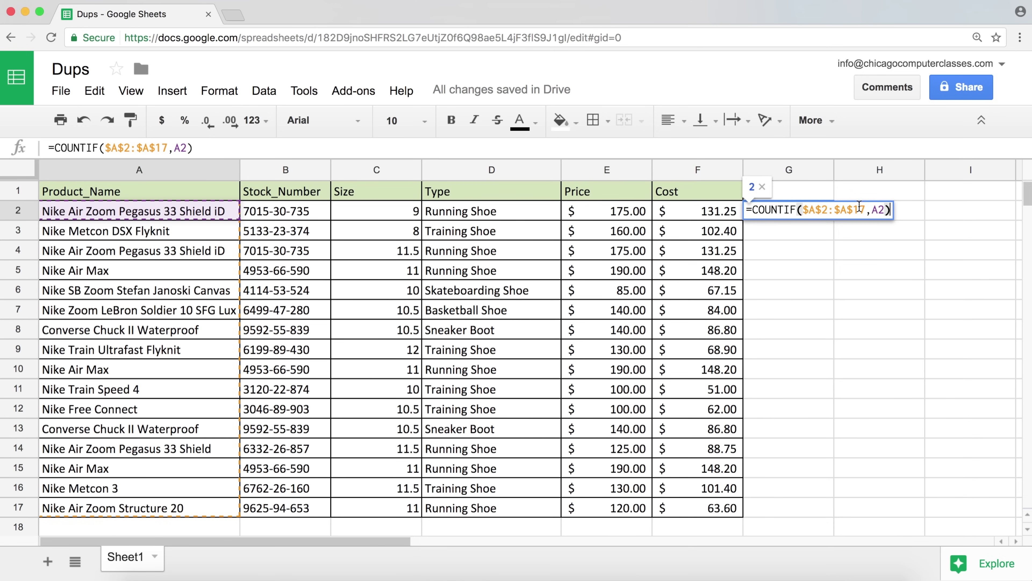
key(Return)
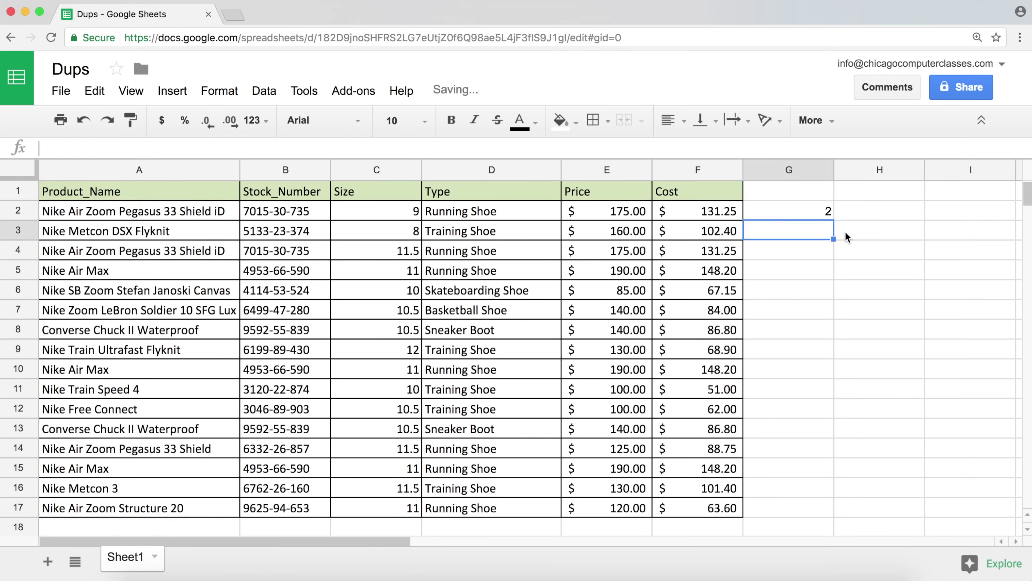
- Check the count in G2 against the matching product names in A2 and A4
click(822, 210)
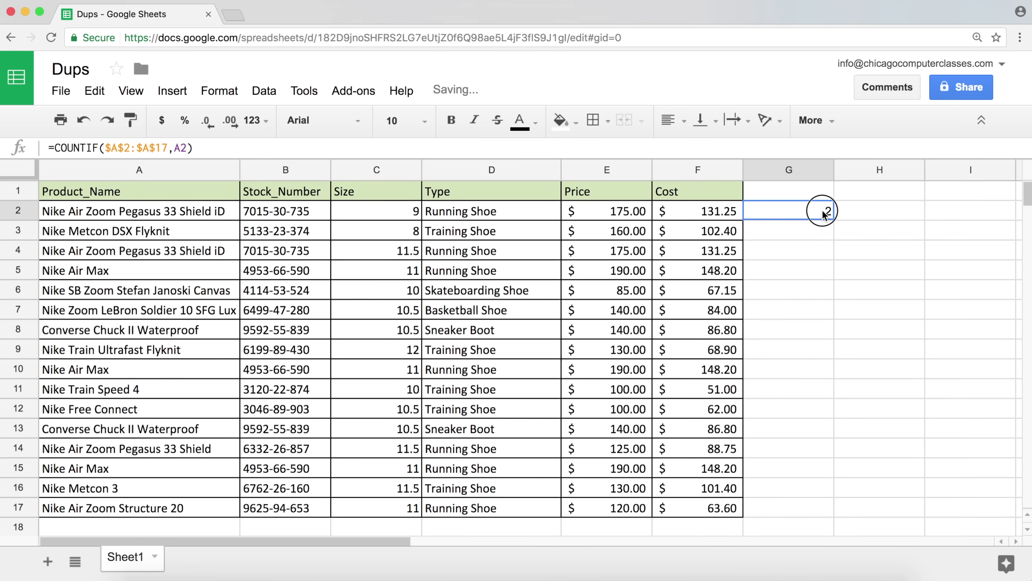
click(181, 210)
click(181, 252)
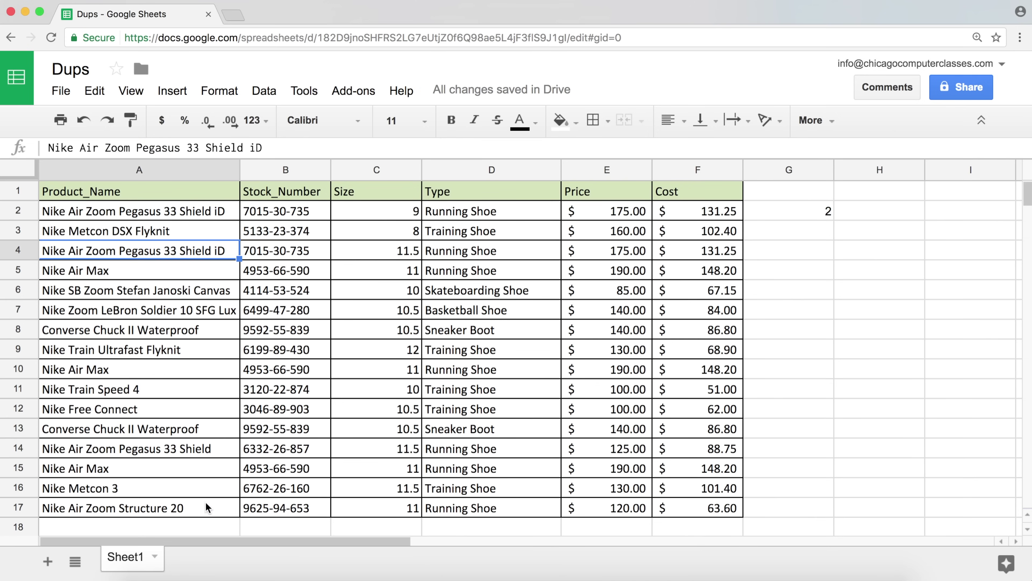
- Fill the COUNTIF formula from G2 down through G17
click(815, 215)
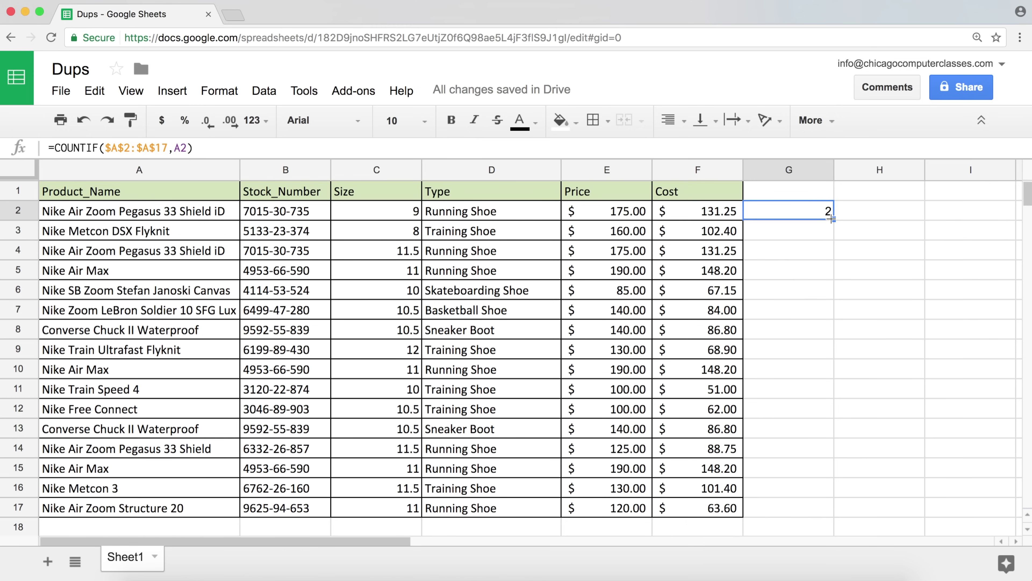
drag(831, 218, 813, 521)
key(ctrl+z)
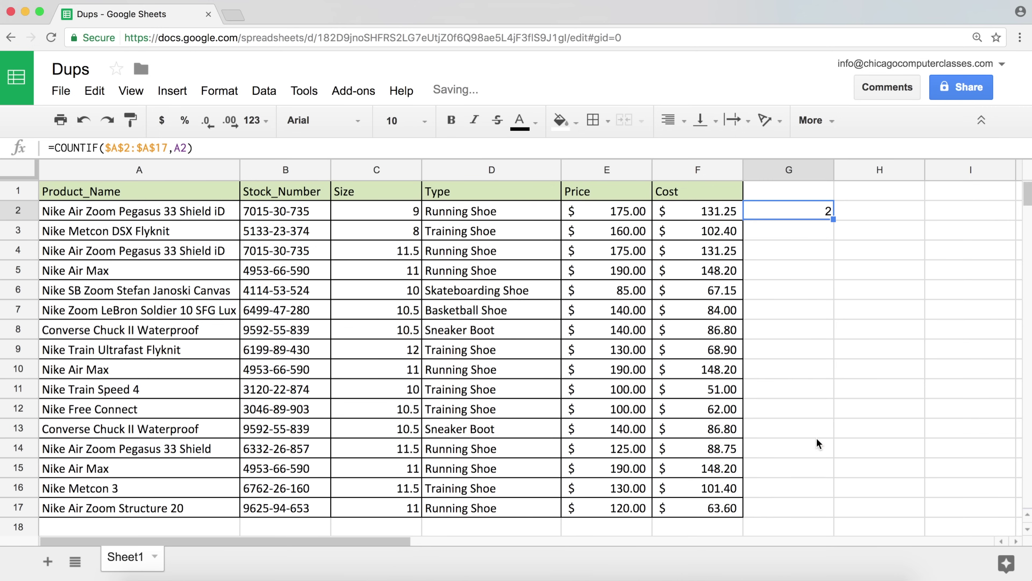
double_click(832, 219)
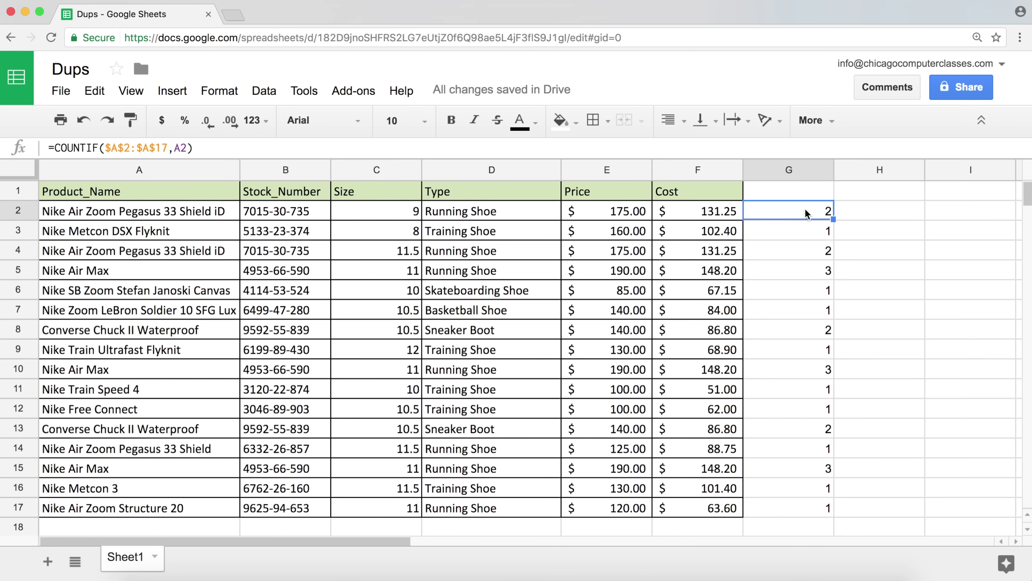
- Compare the counts in column G with the product names in column A for rows 3, 4, 5 and 8
click(786, 236)
click(183, 237)
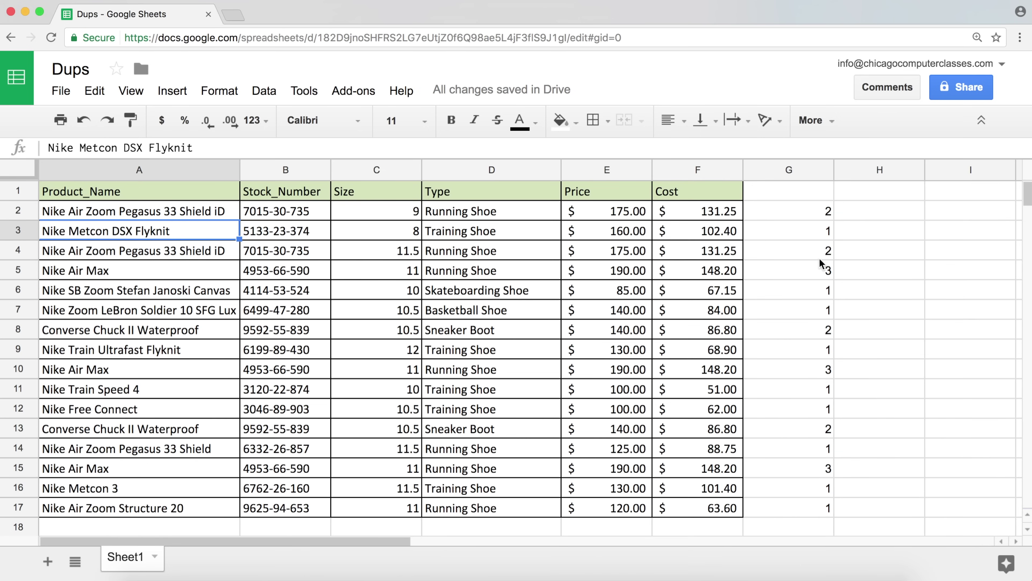
click(763, 254)
click(181, 250)
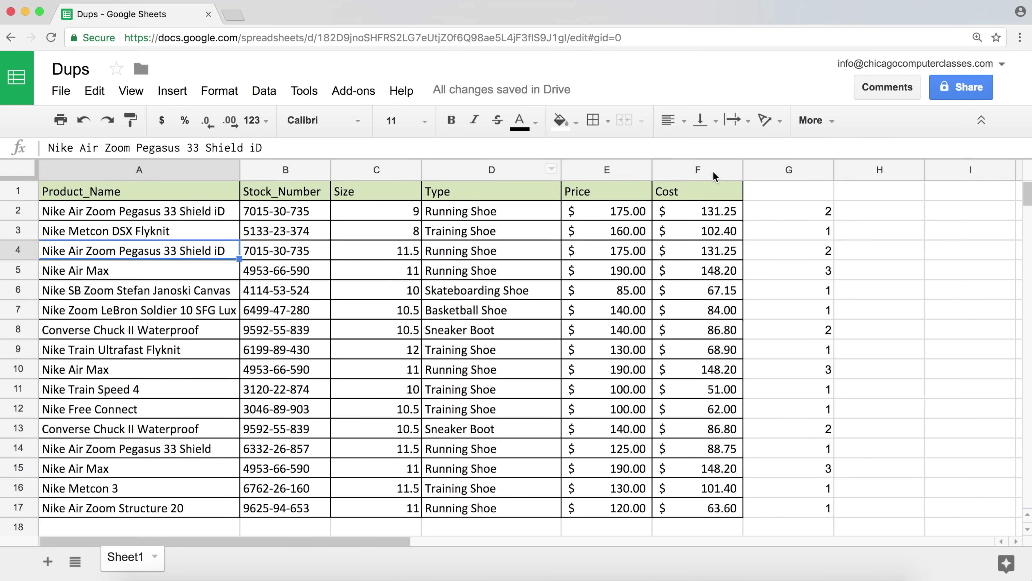
click(798, 211)
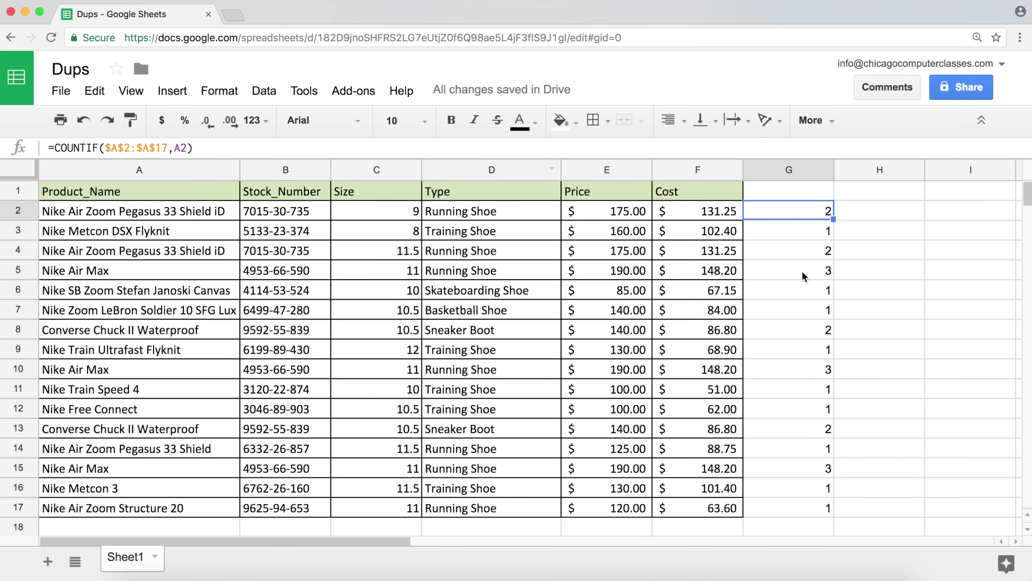
click(802, 272)
click(87, 276)
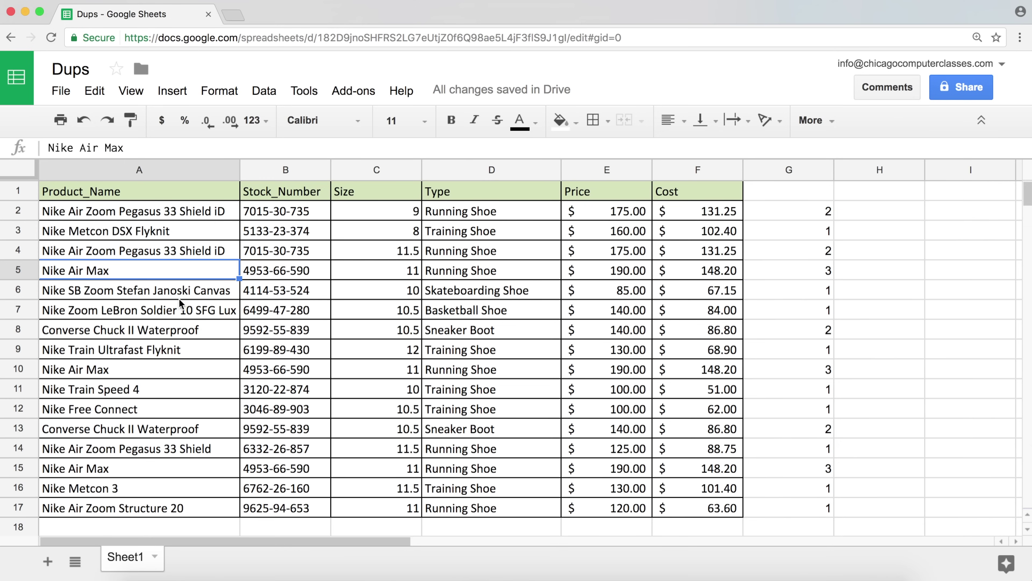
click(777, 330)
click(88, 330)
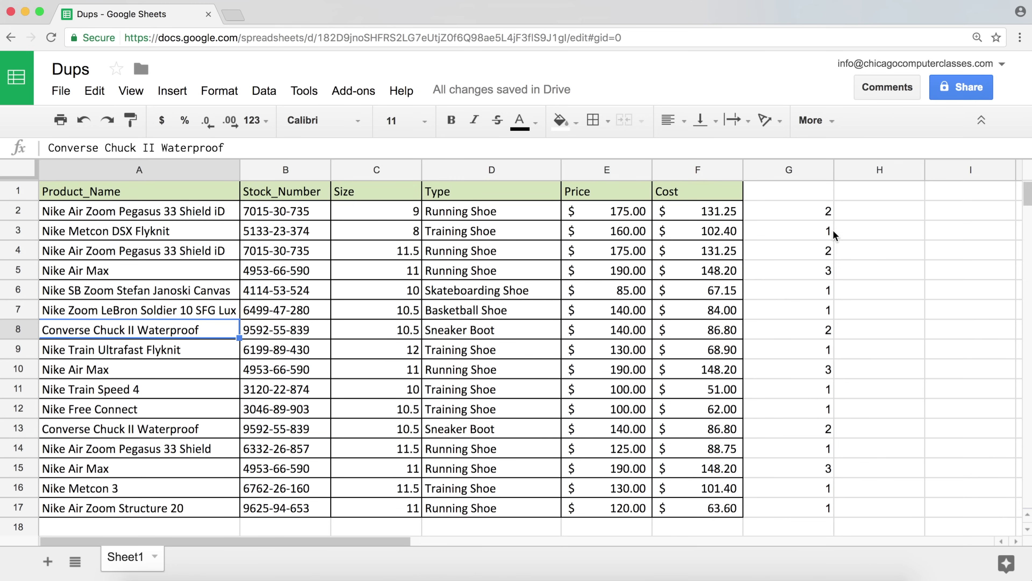
click(809, 237)
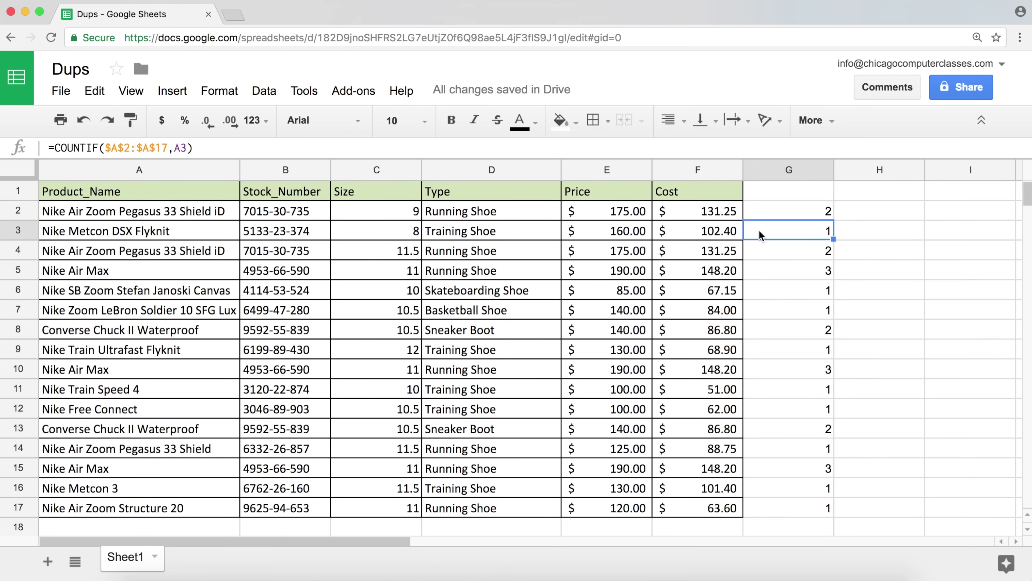
click(99, 231)
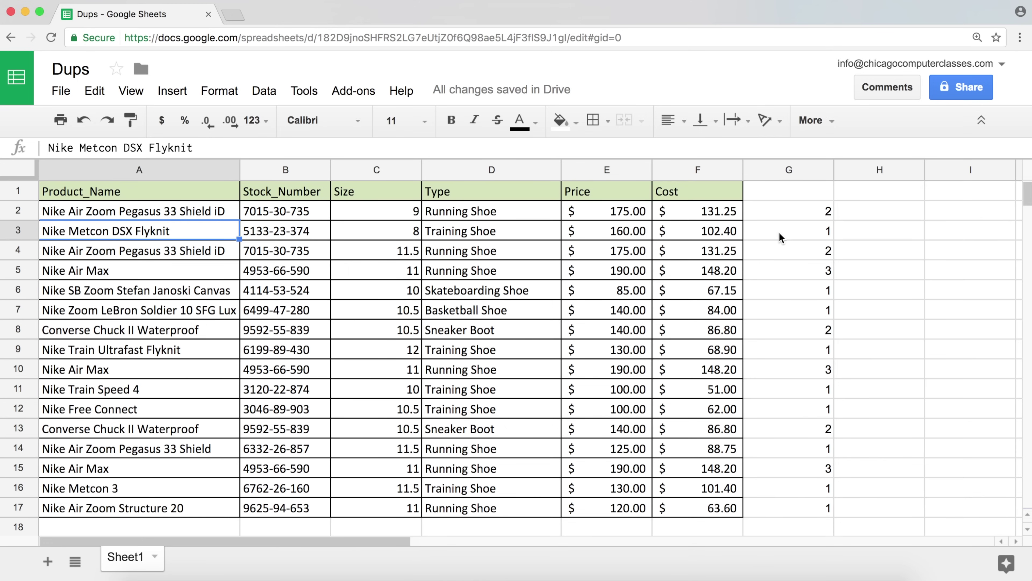
- Extend the COUNTIF formula in G2 to =COUNTIF($A$2:$A$17,A2)>1 so that it tests for repeated product names
click(817, 212)
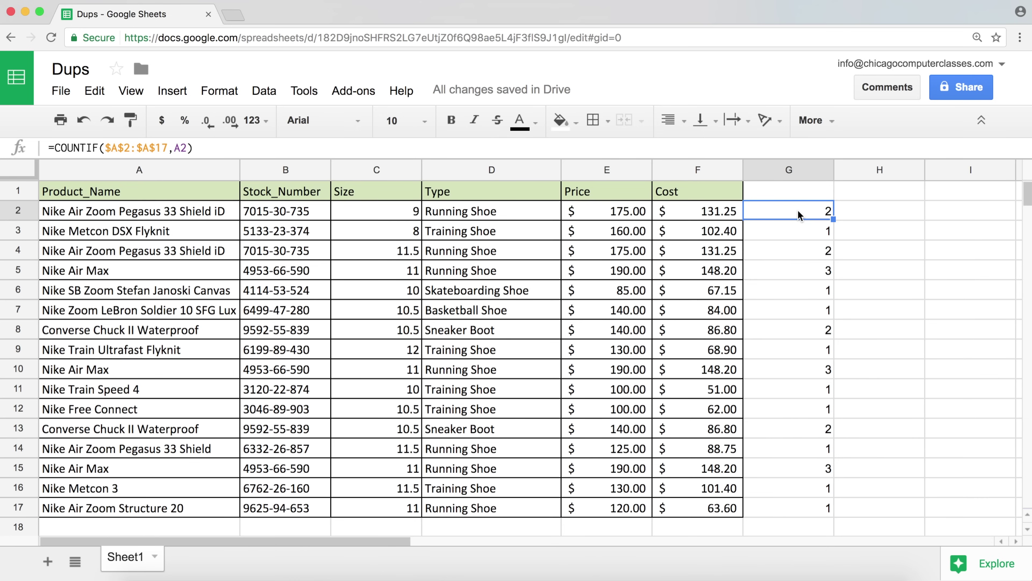
double_click(798, 214)
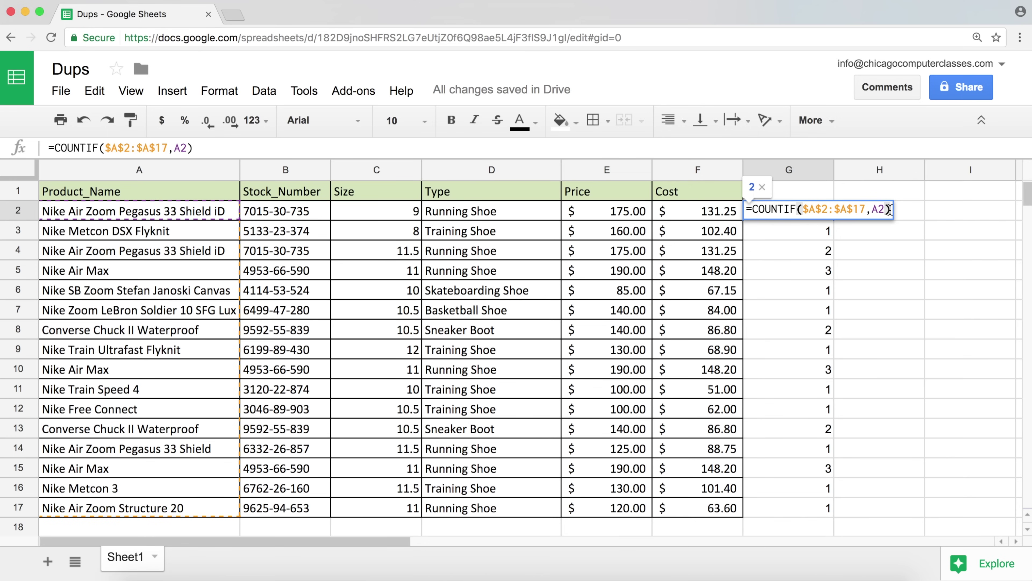
drag(889, 209, 756, 211)
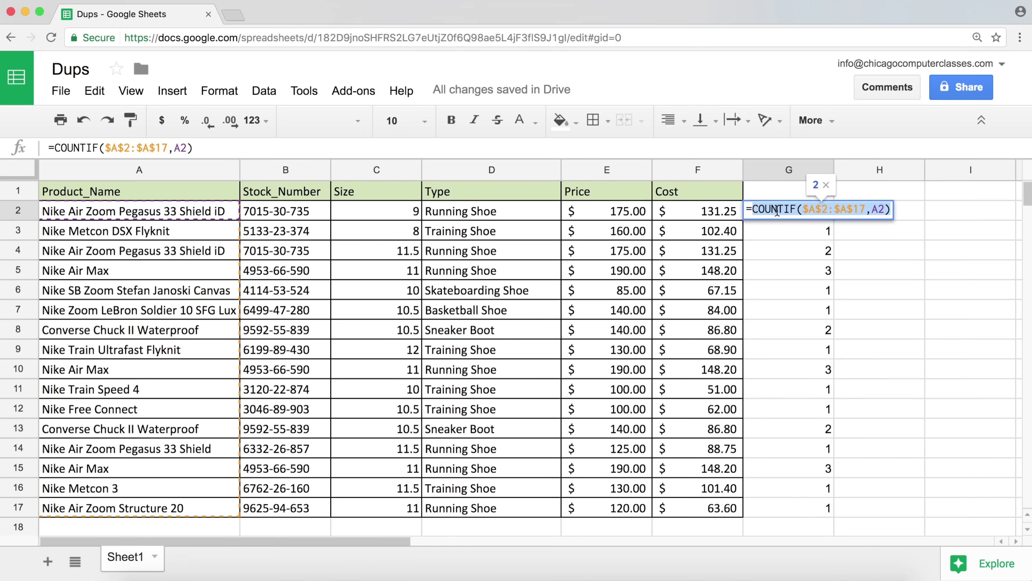
click(891, 208)
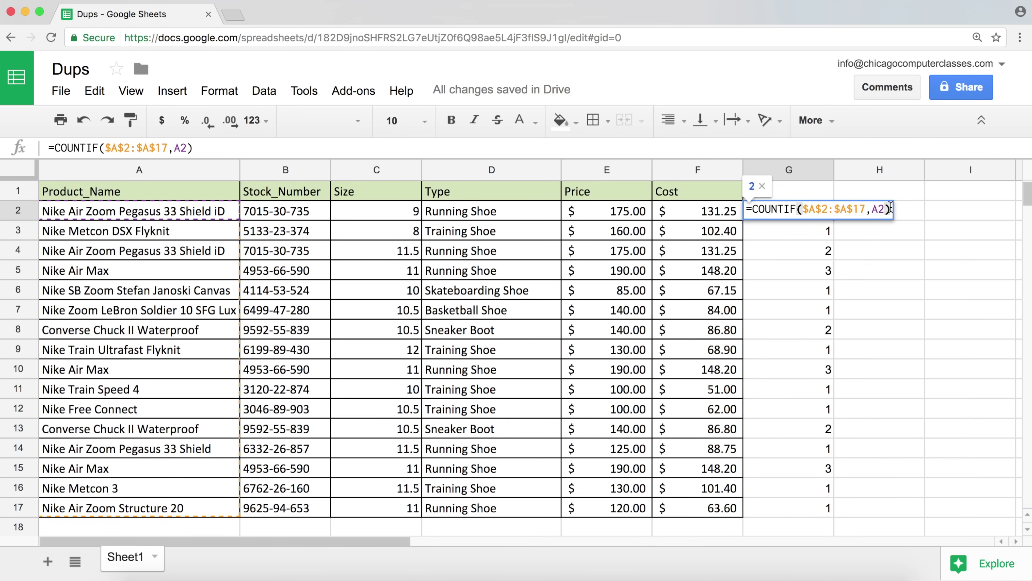
text(>)
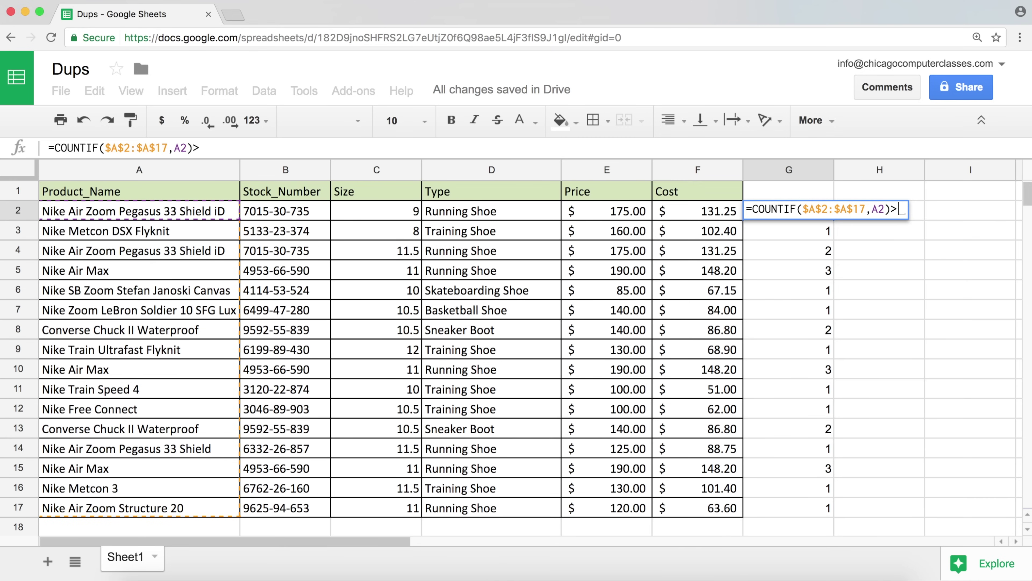
text(1)
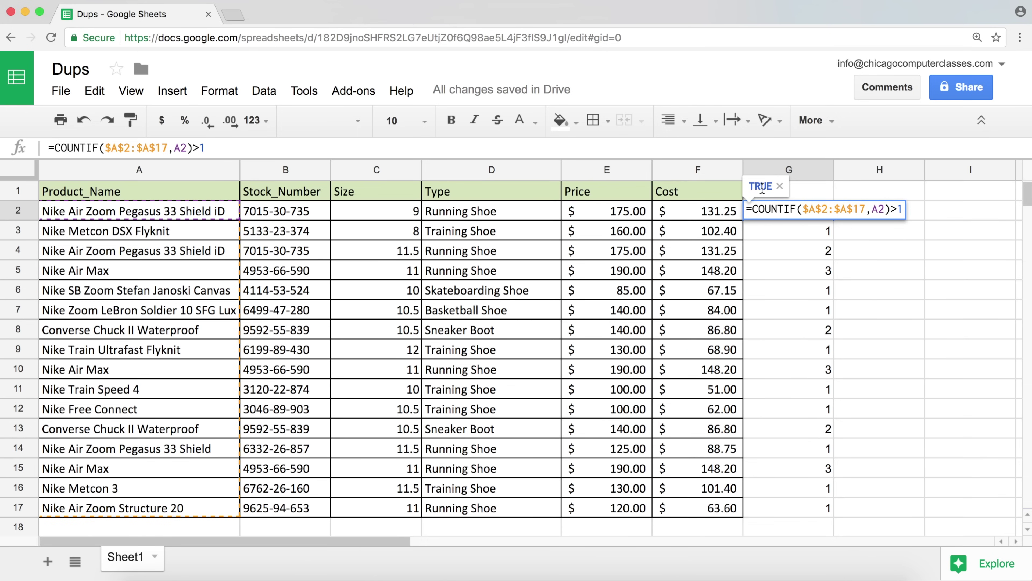
key(Return)
- Fill the duplicate-test formula from G2 down through G17
click(807, 209)
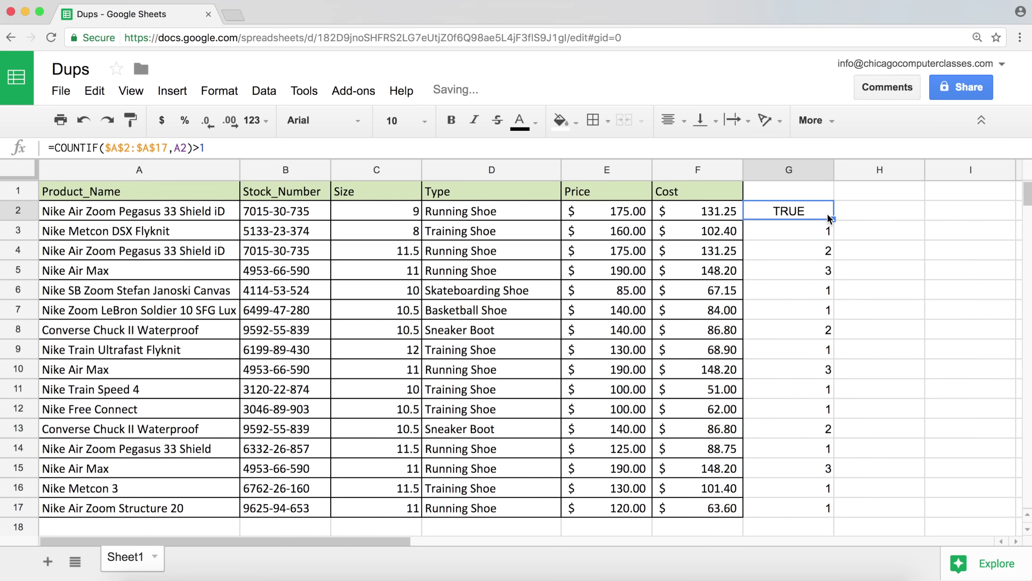
click(827, 235)
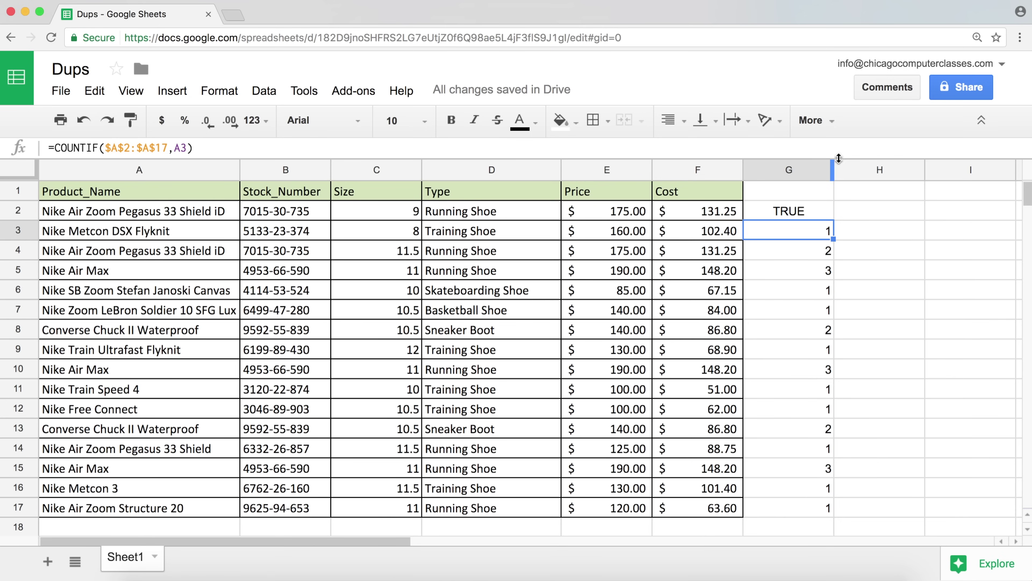
click(815, 213)
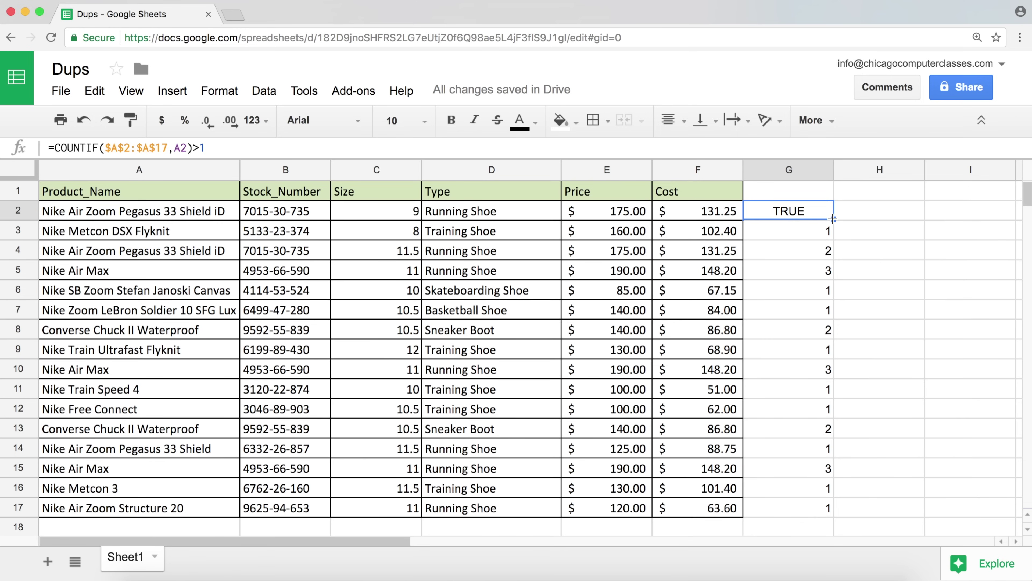
drag(833, 220, 818, 515)
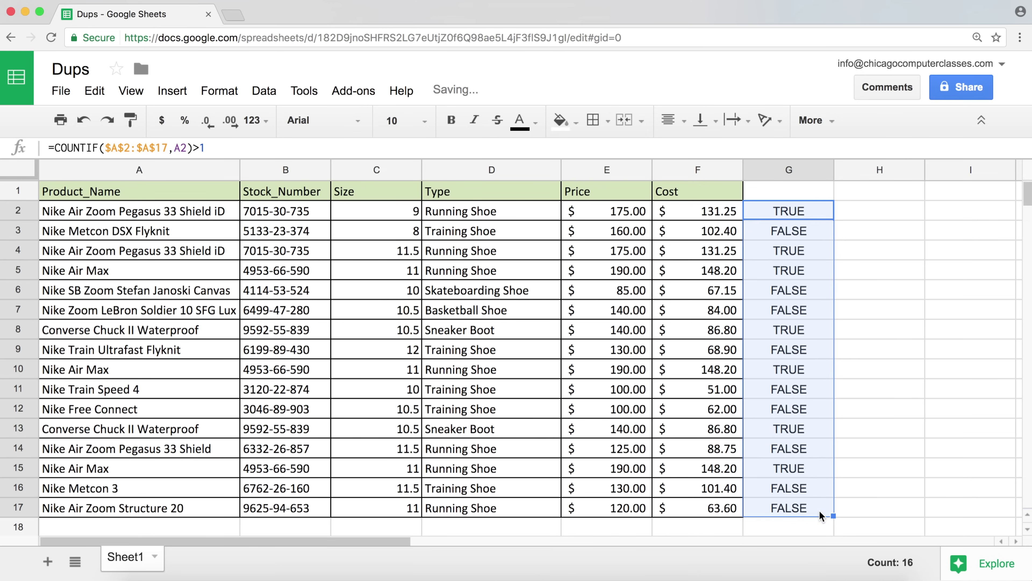
- Compare the duplicate-test results in column G with the product names in column A, including rows 2 to 6
click(792, 208)
click(803, 249)
click(796, 230)
click(796, 252)
click(793, 270)
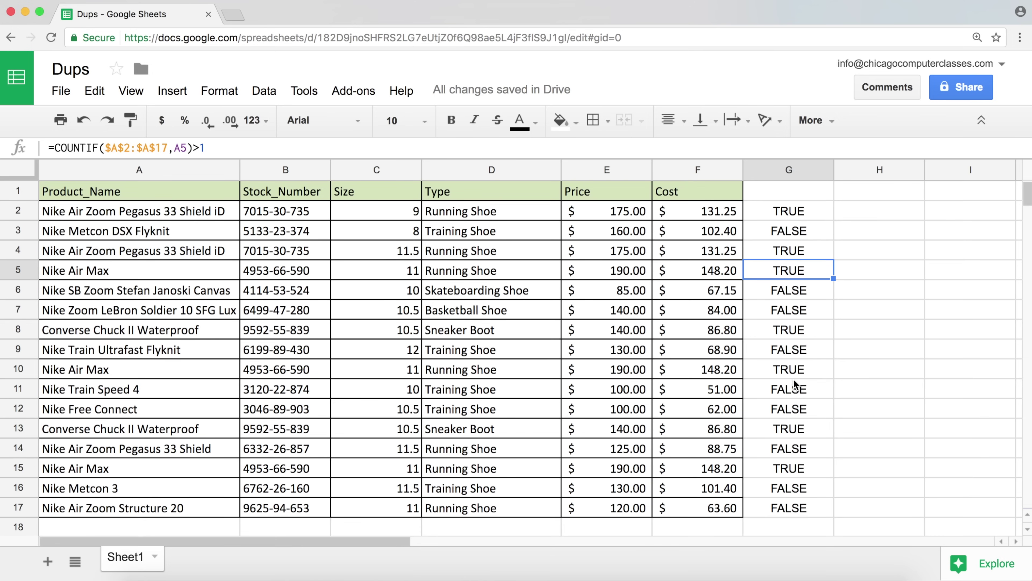
click(801, 211)
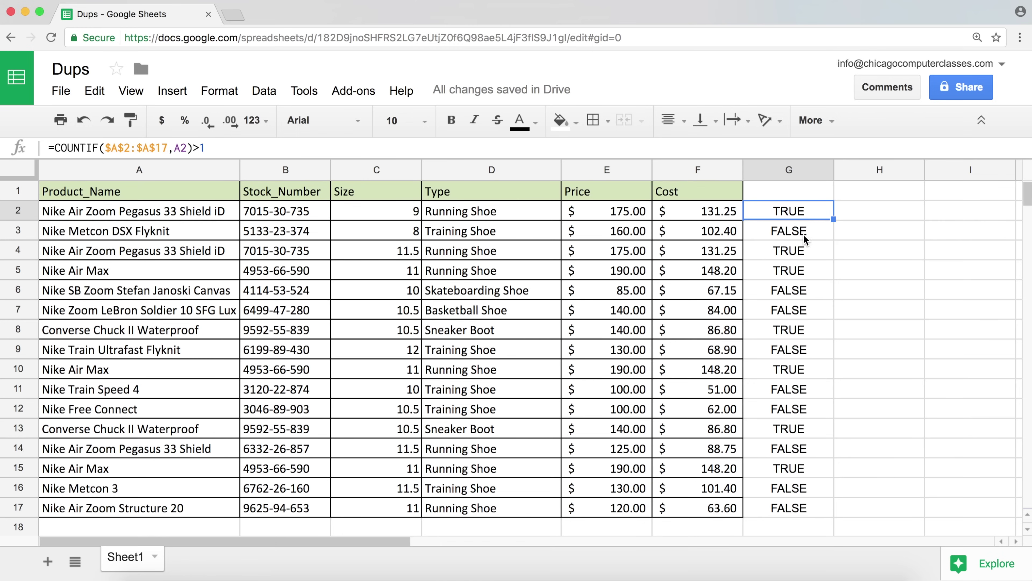
click(201, 212)
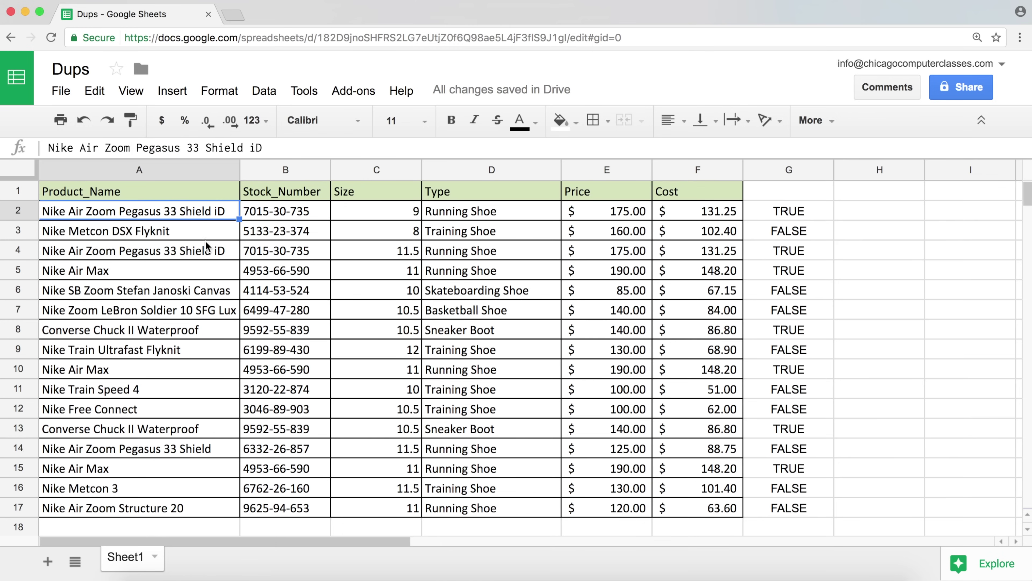
click(208, 249)
click(228, 296)
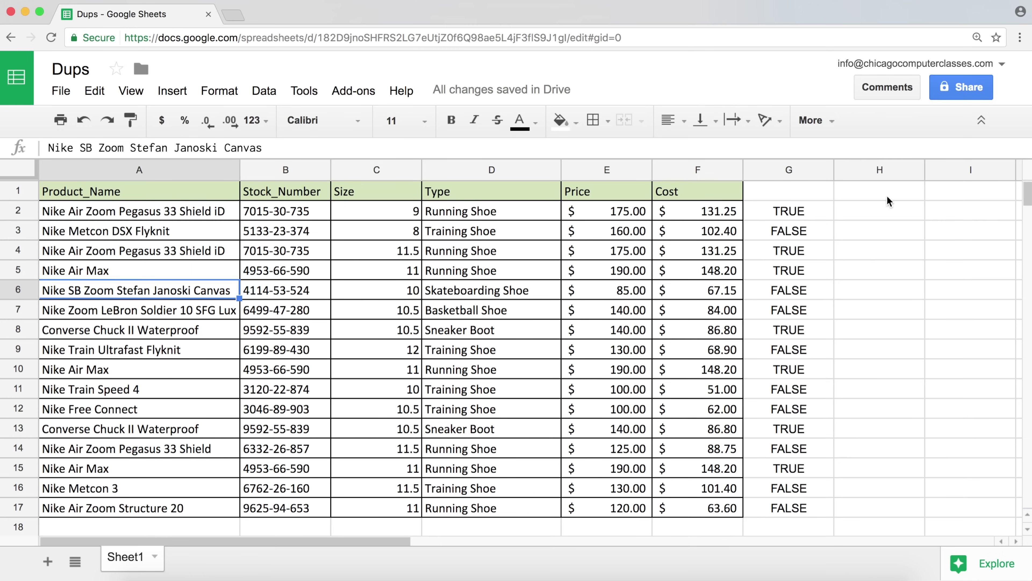
click(825, 235)
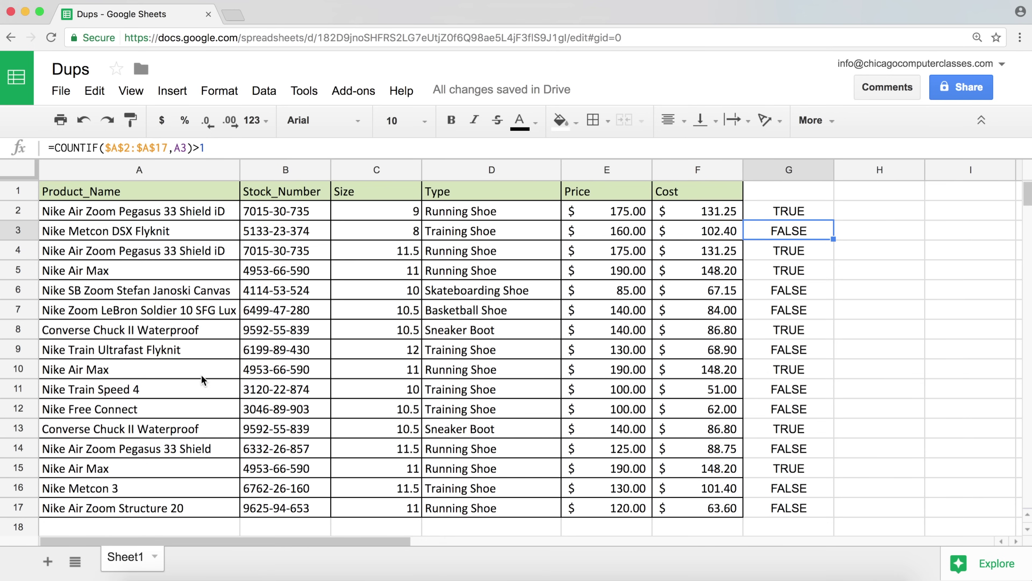
click(795, 211)
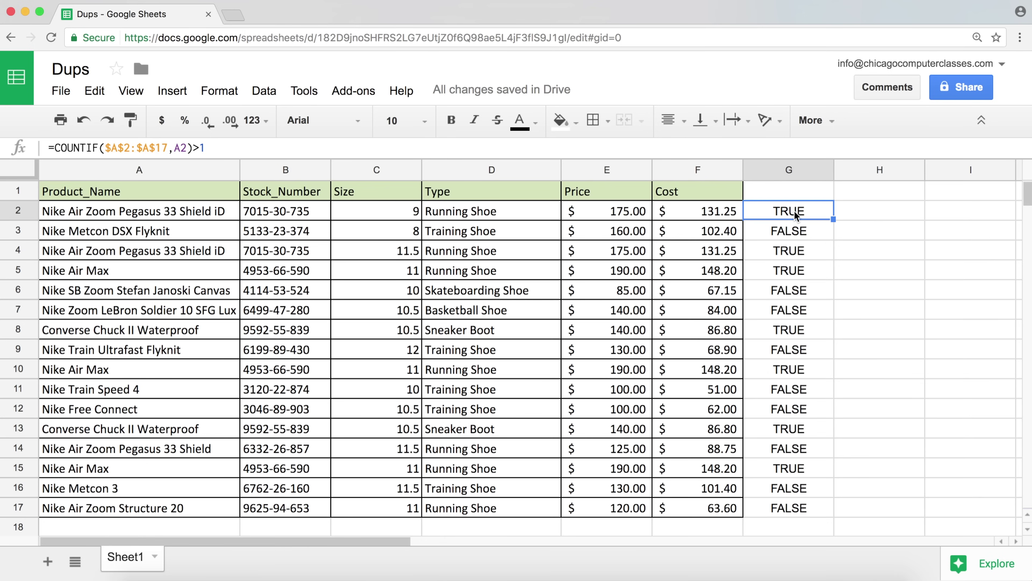
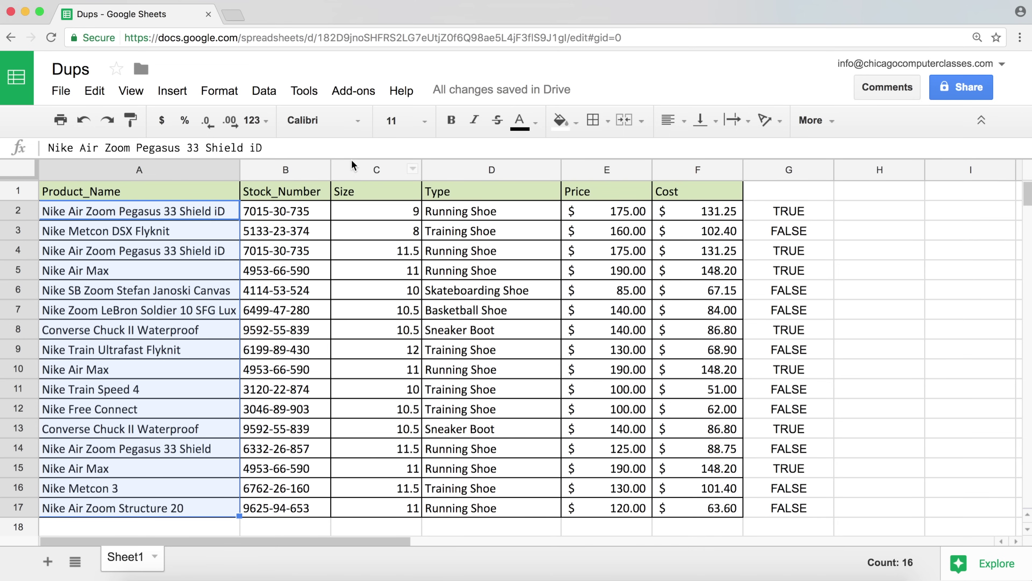
- Add a conditional format rule to A2:A17 that uses the custom formula =COUNTIF($A$2:$A$17,A2)>1
click(213, 92)
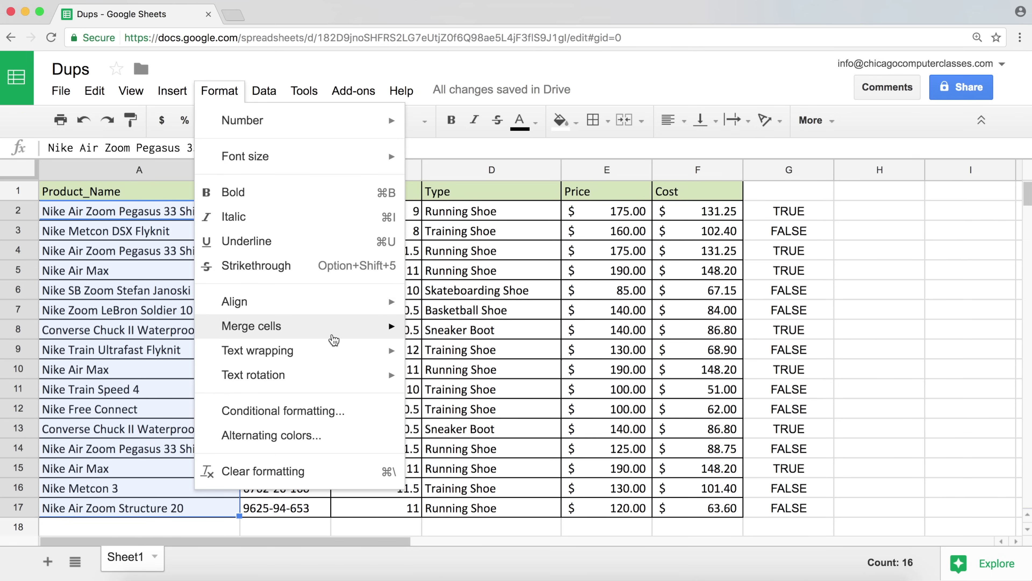
click(339, 414)
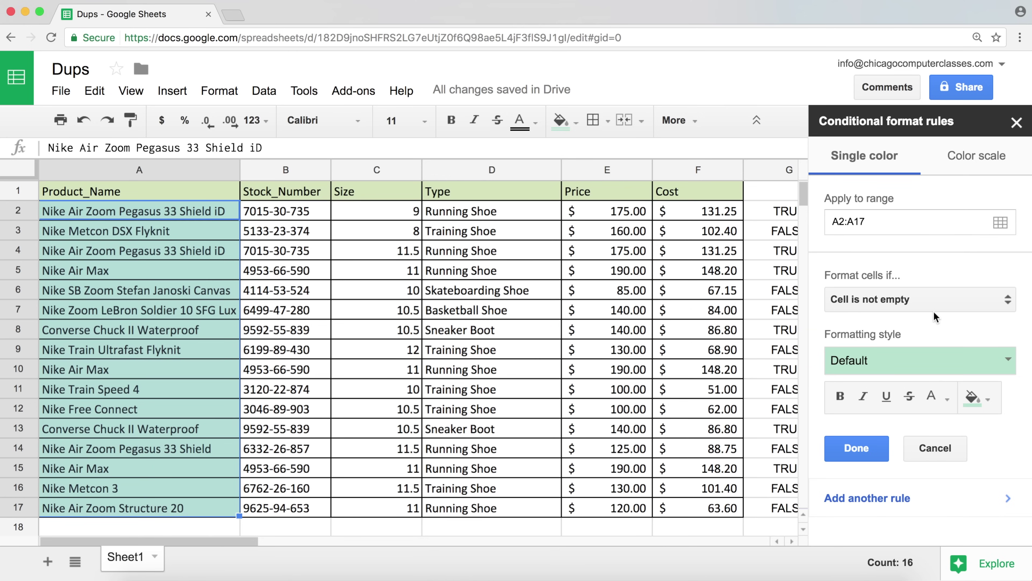
click(892, 296)
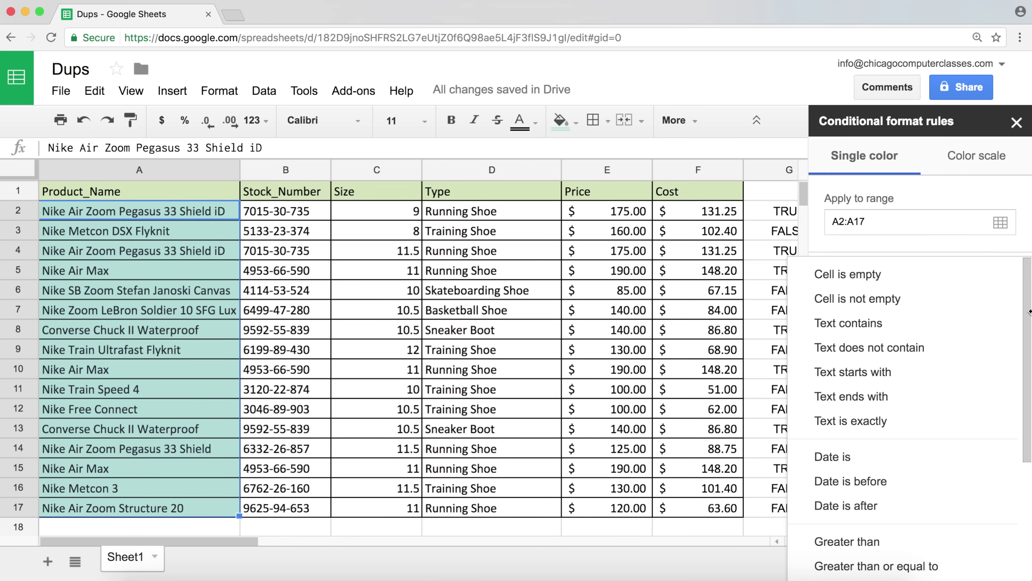
drag(1027, 334, 1028, 451)
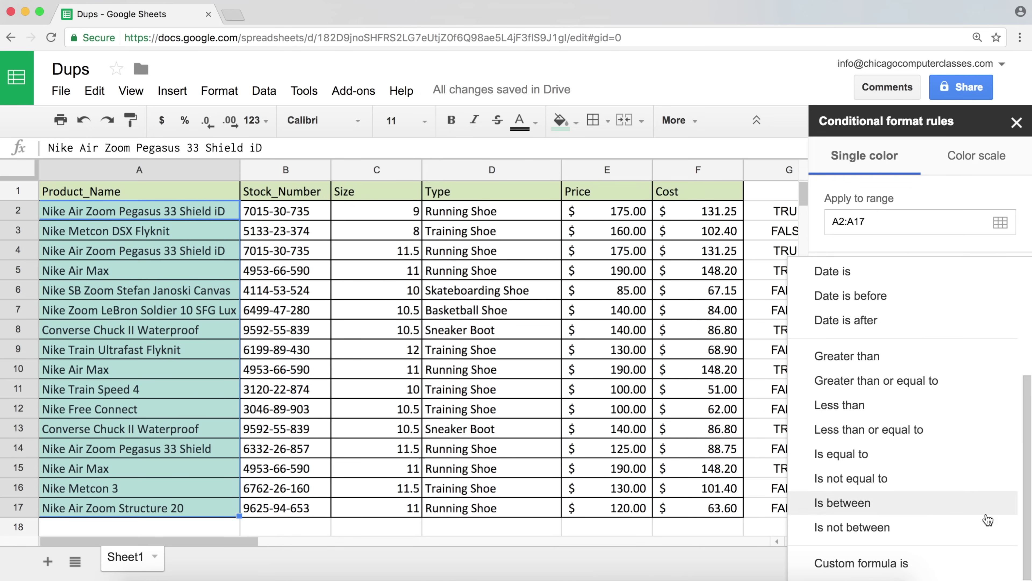
click(896, 561)
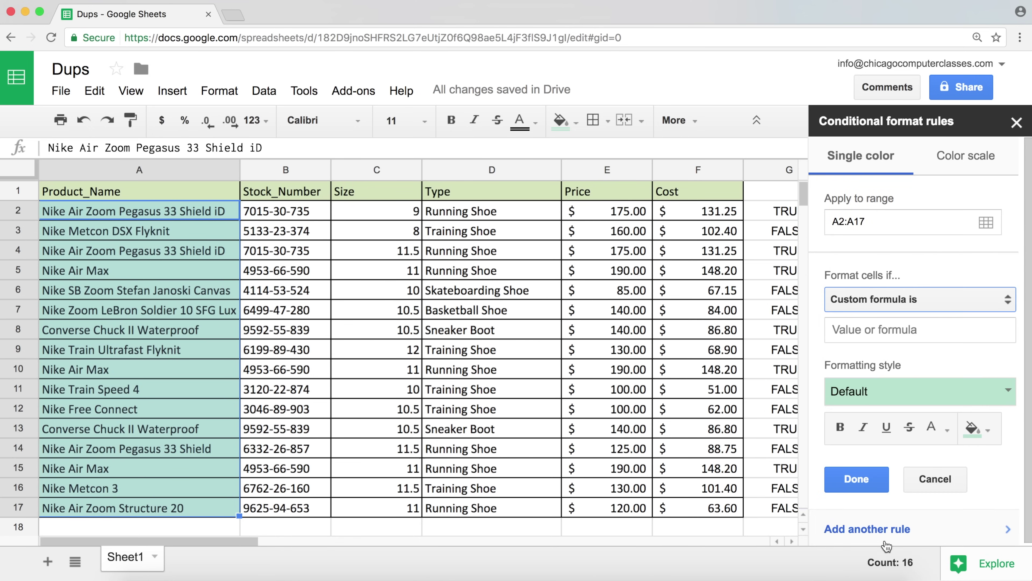
click(885, 331)
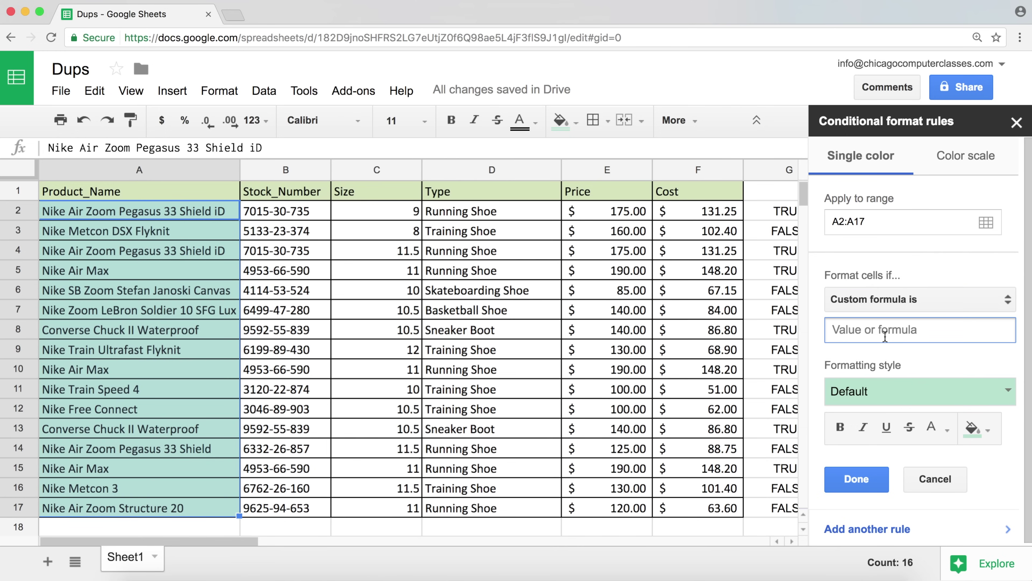
text(=COUNTIF($A$2:$A$17,A2)>1)
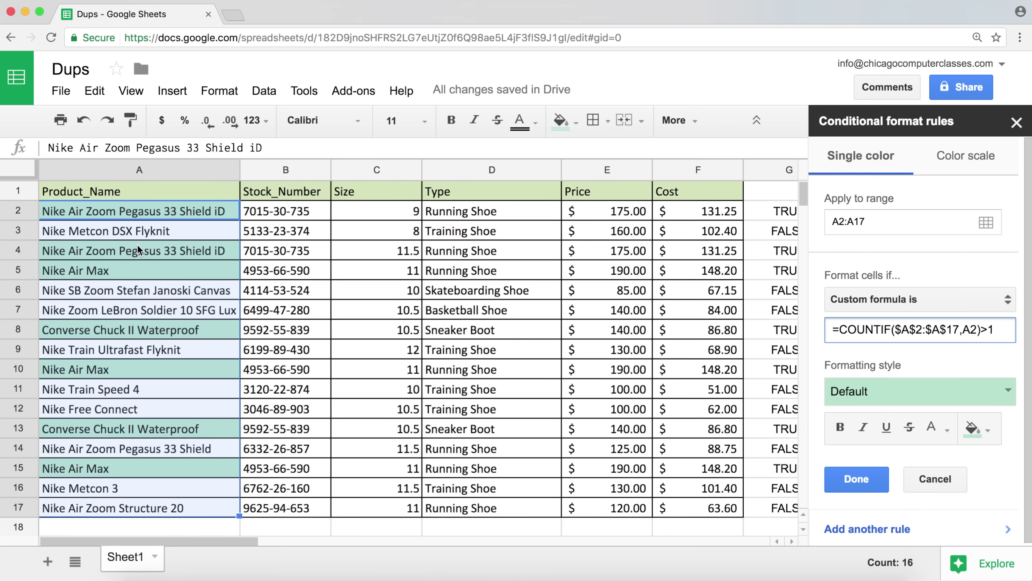
- Give the rule the preset light red fill style, save it and close the conditional format rules
click(985, 389)
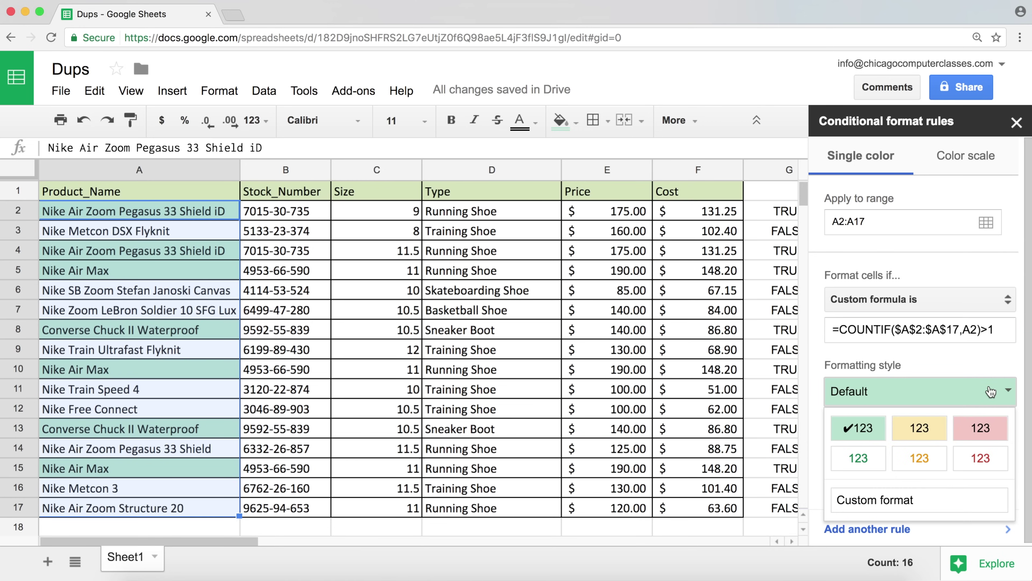
click(978, 430)
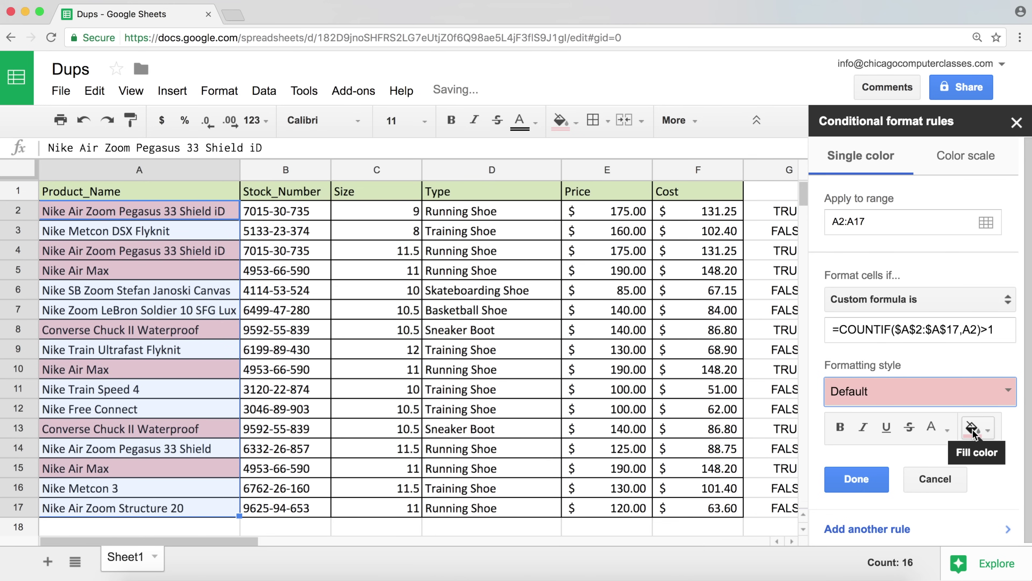
click(1003, 391)
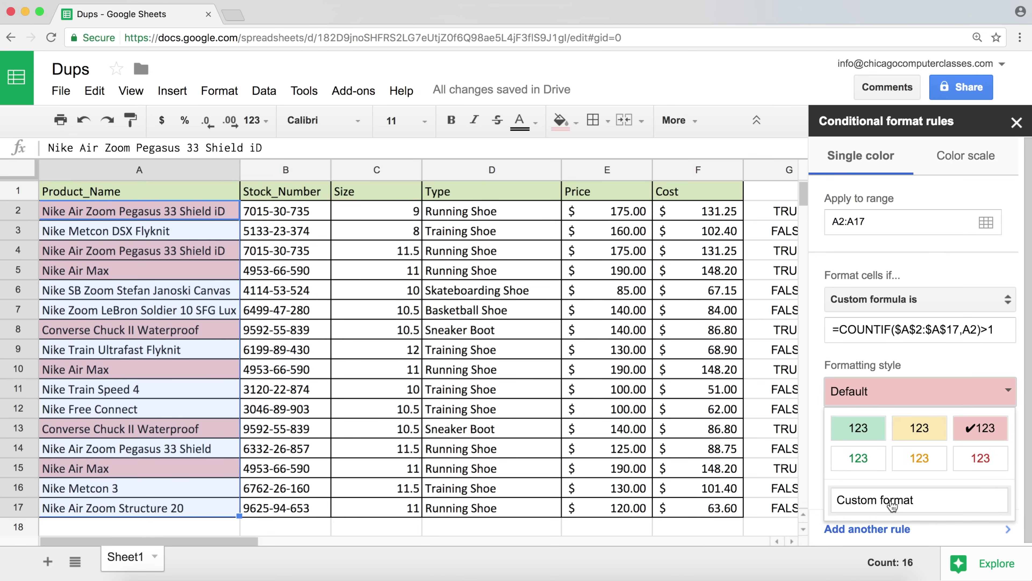
click(981, 430)
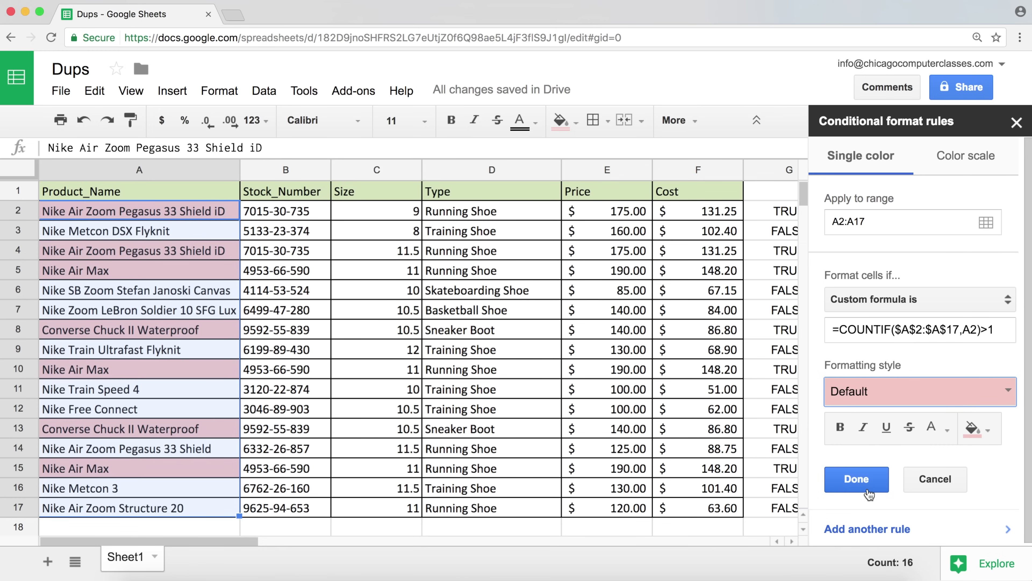
click(857, 480)
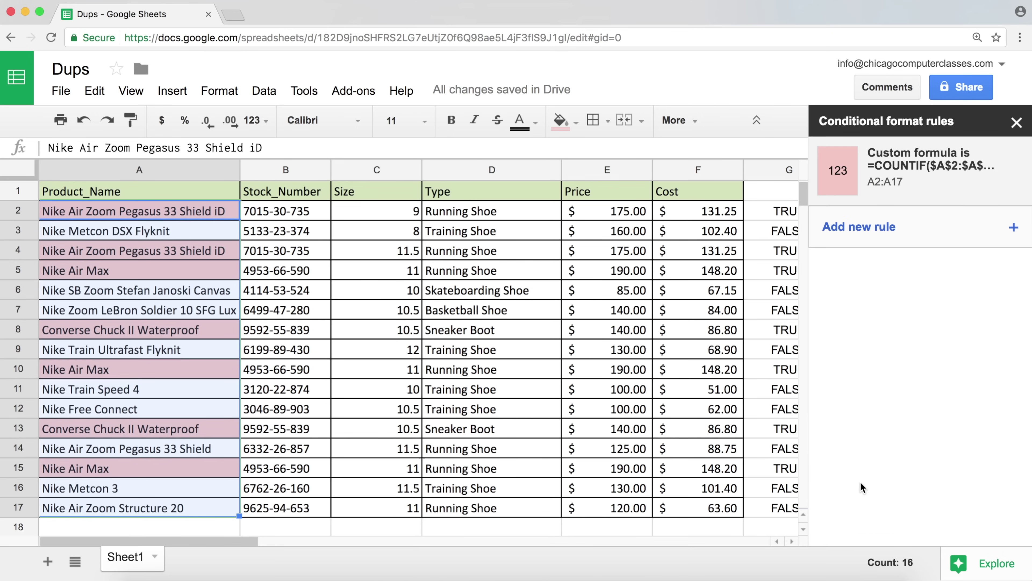
click(1016, 122)
- Check the highlighting of the product names in column A, including rows 2, 4, 8 and 9
click(606, 331)
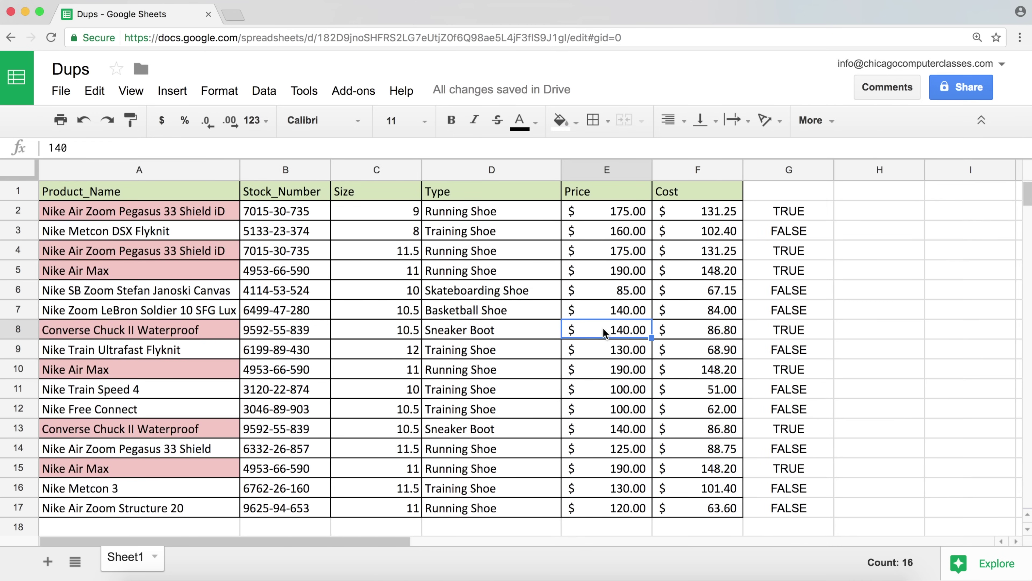
click(179, 216)
click(144, 253)
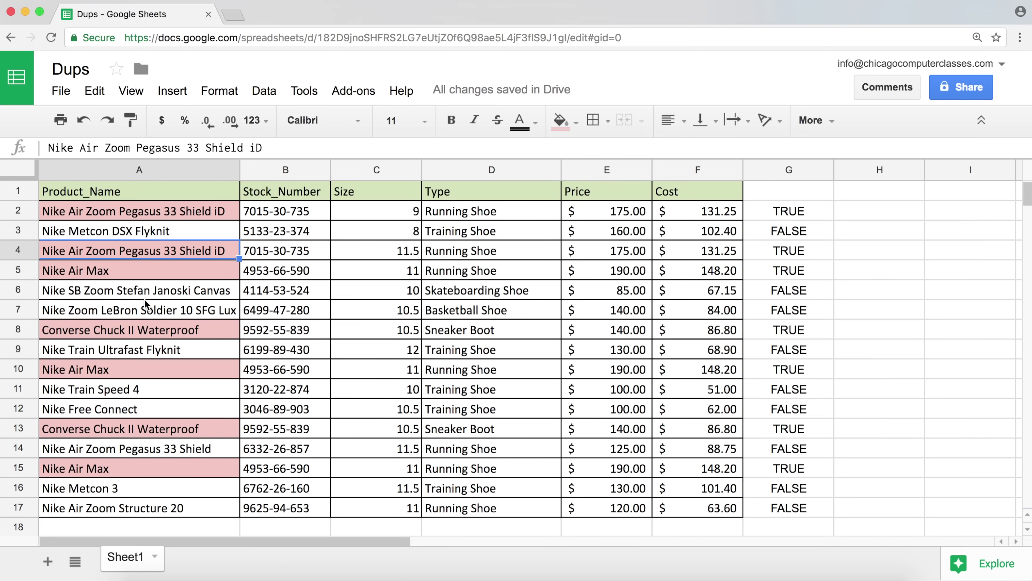
click(142, 328)
click(133, 357)
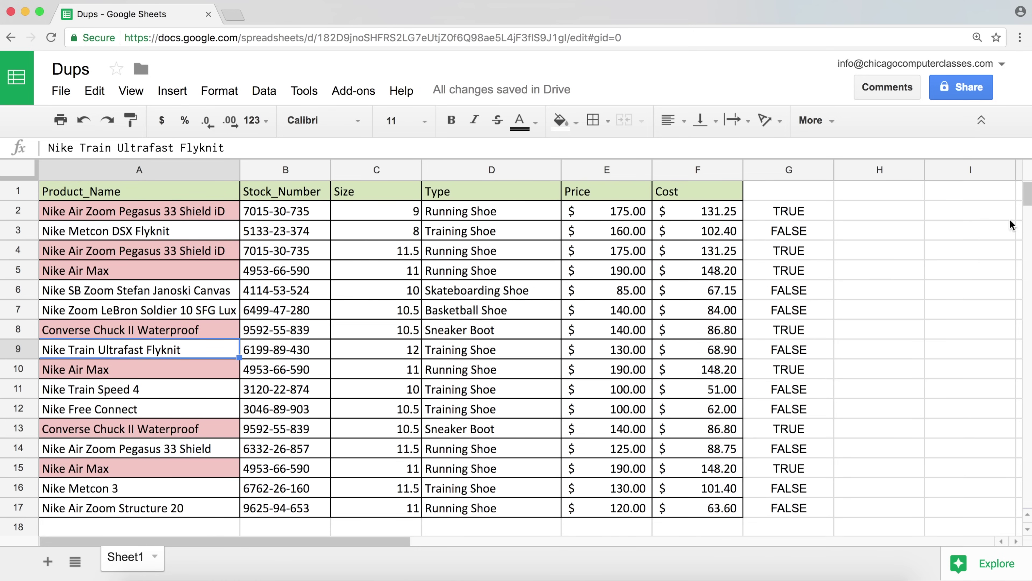
- Clear all the duplicate-test formulas from column G
click(787, 169)
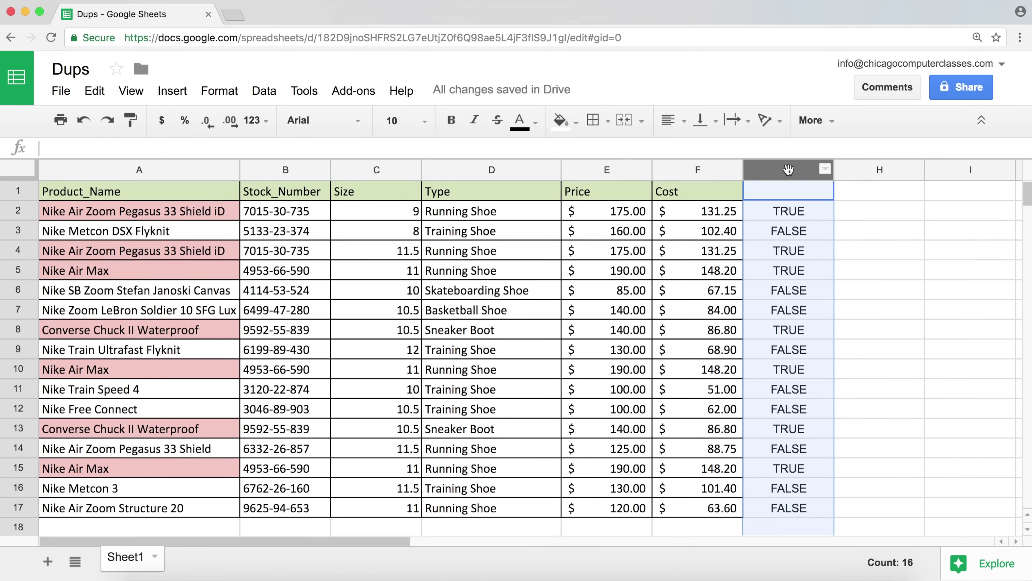
key(Delete)
drag(778, 198, 758, 427)
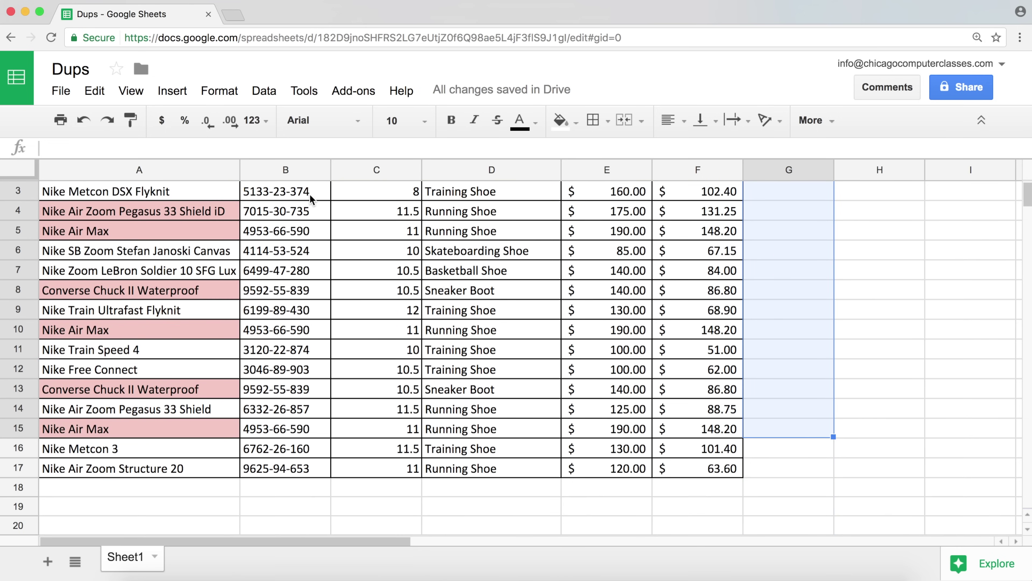
scroll(560, 178, down, 1)
scroll(566, 203, up, 2)
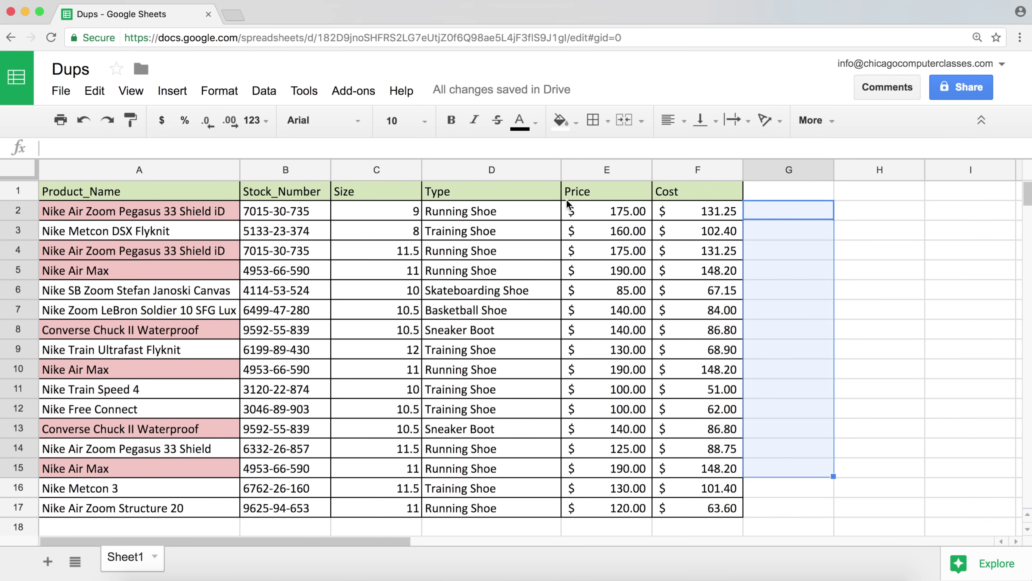
- Test the duplicate highlighting by copying Nike Air Max from A10 into A12, and undo that change
click(204, 215)
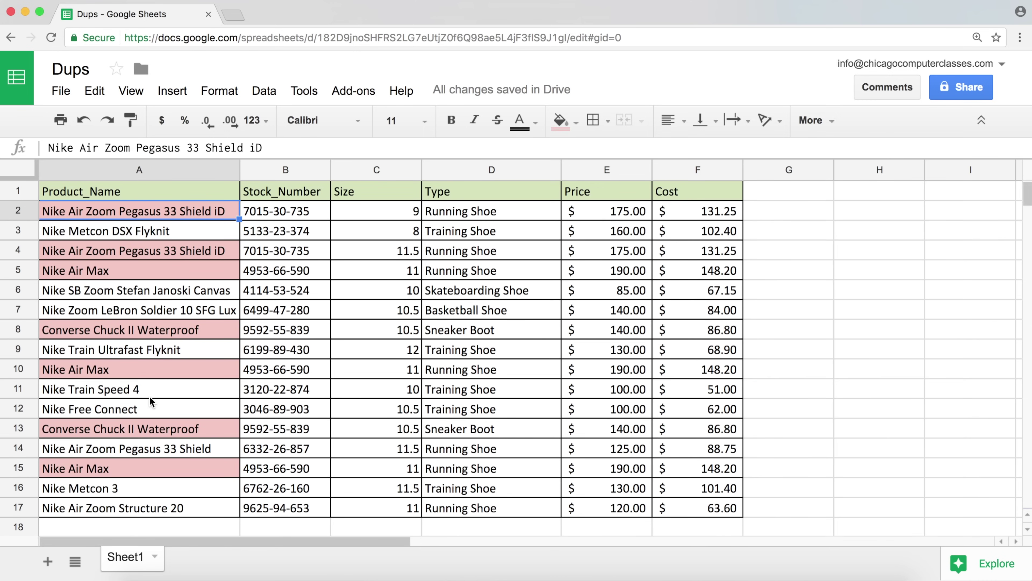
click(82, 369)
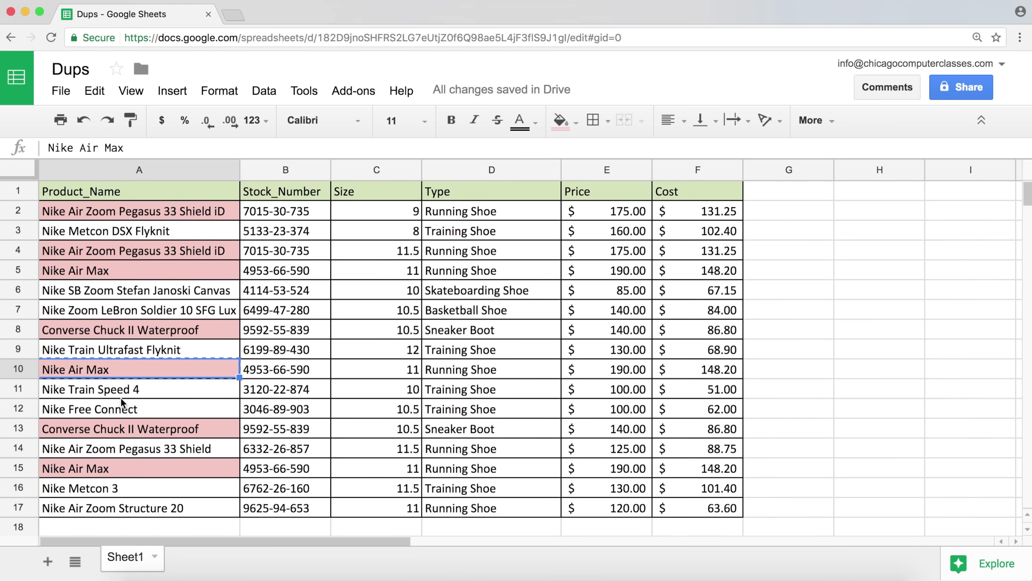
click(127, 410)
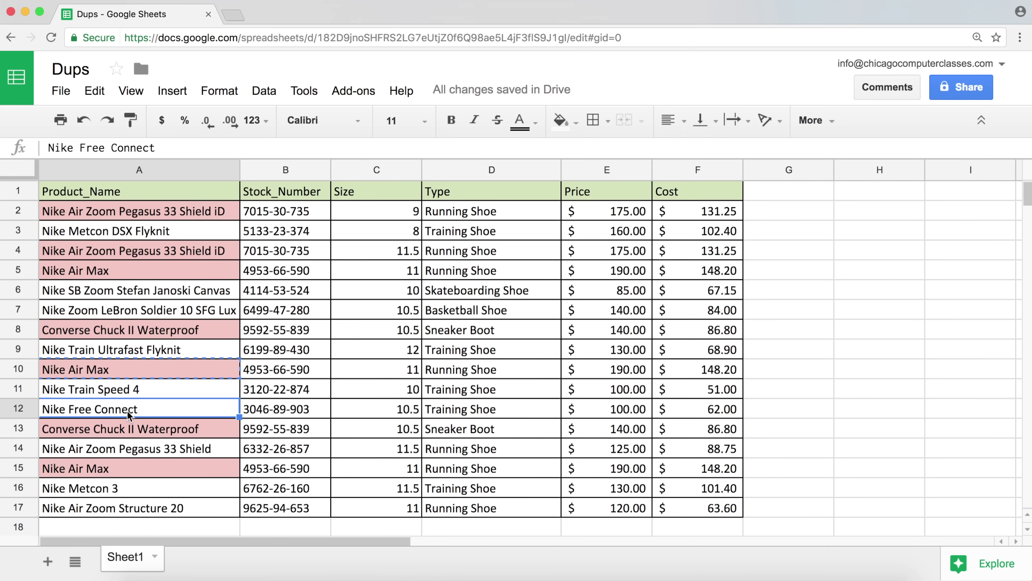
text(Nike Air Max)
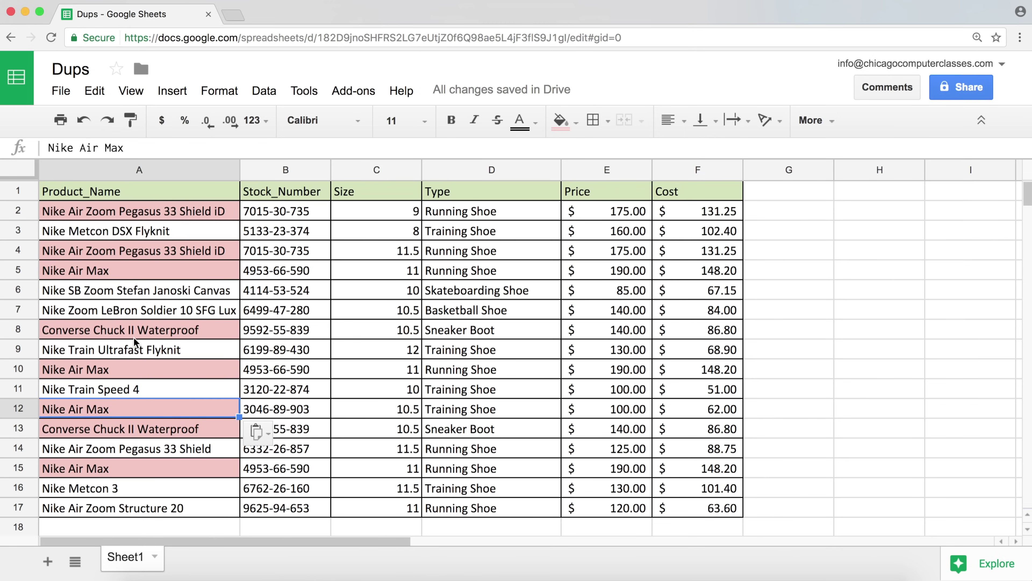
key(ctrl+z)
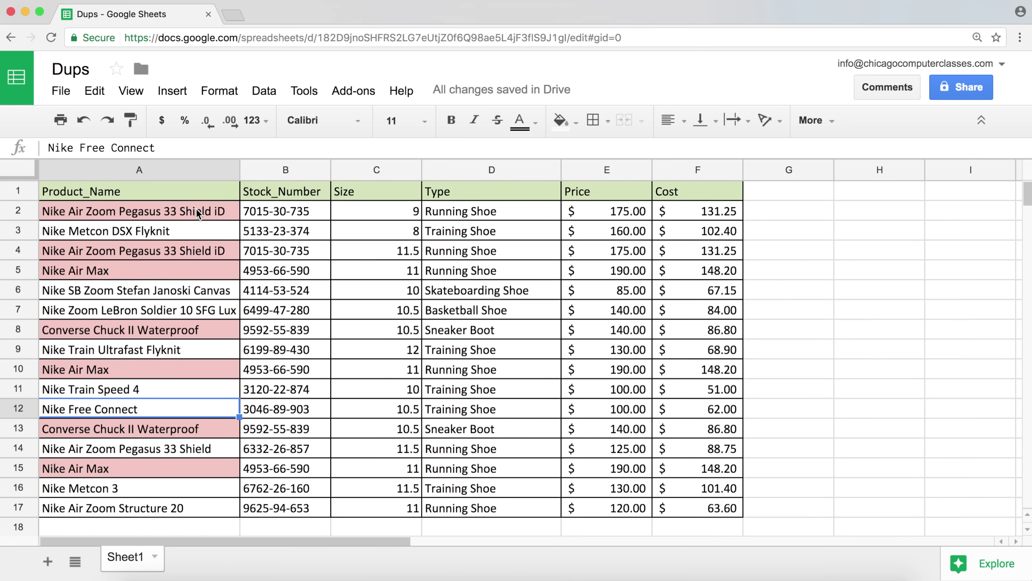
- Compare the records in rows 2 and 4 across columns A to F, including their product names
drag(197, 214, 193, 509)
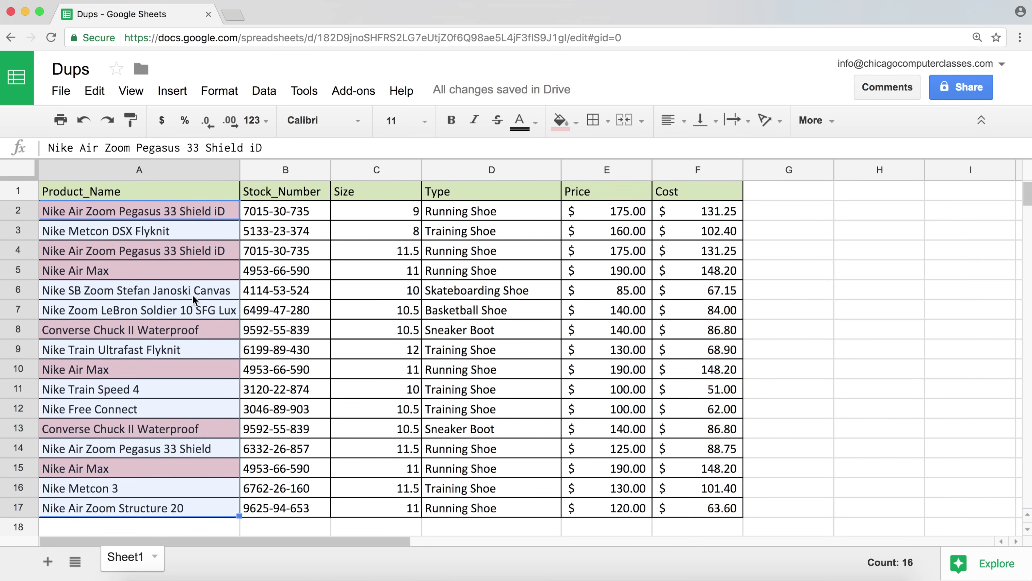
click(172, 210)
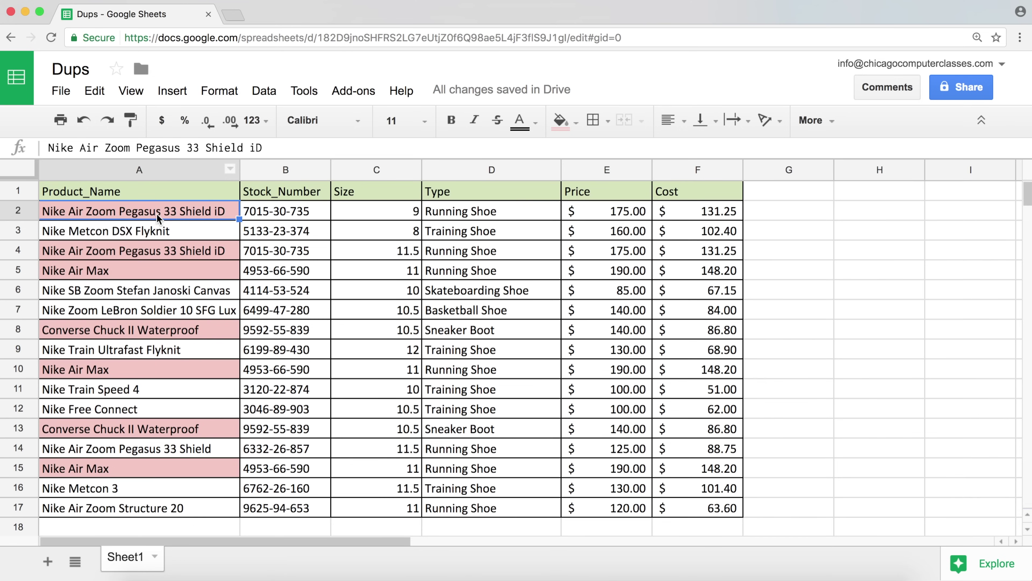
drag(686, 205, 182, 215)
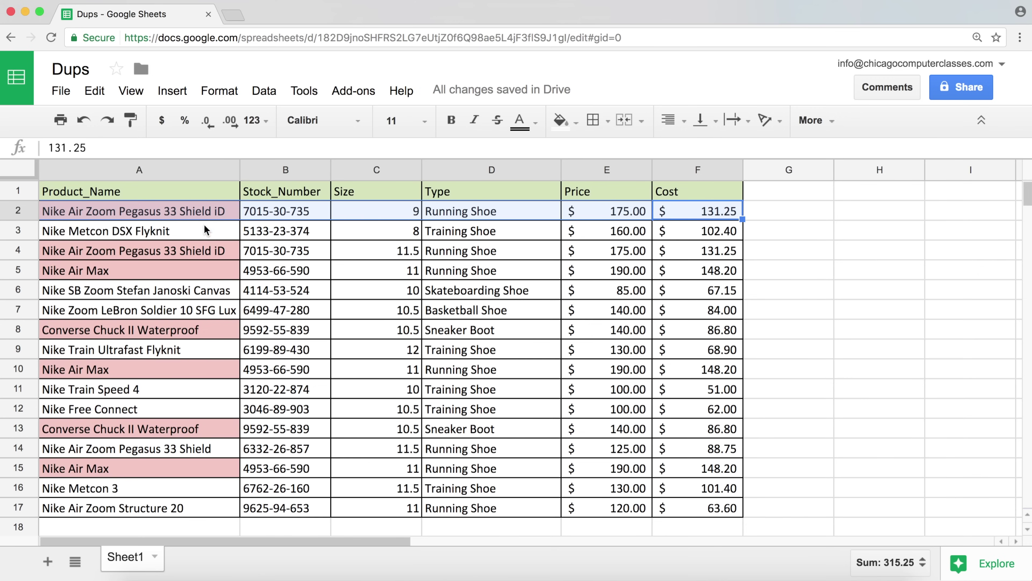
drag(212, 245, 671, 259)
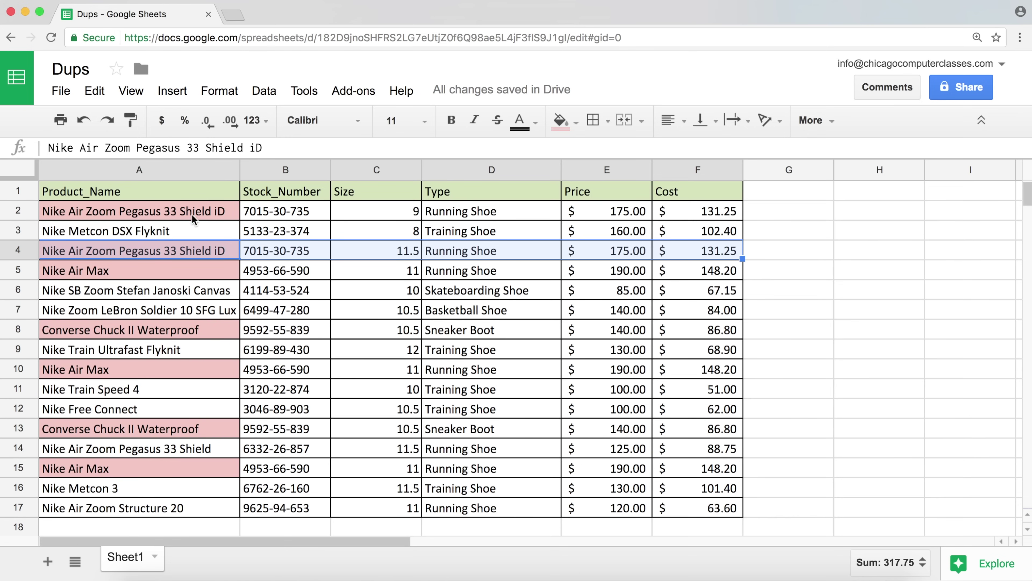
click(206, 213)
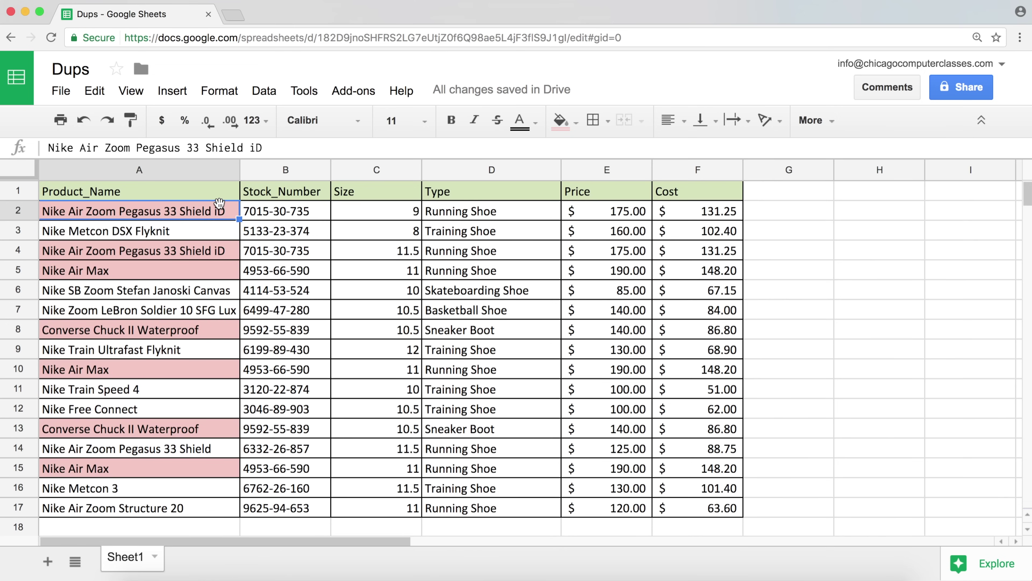
- Undo the clearing of column G and the conditional format rule on the product names
key(ctrl+z)
key(ctrl+z)
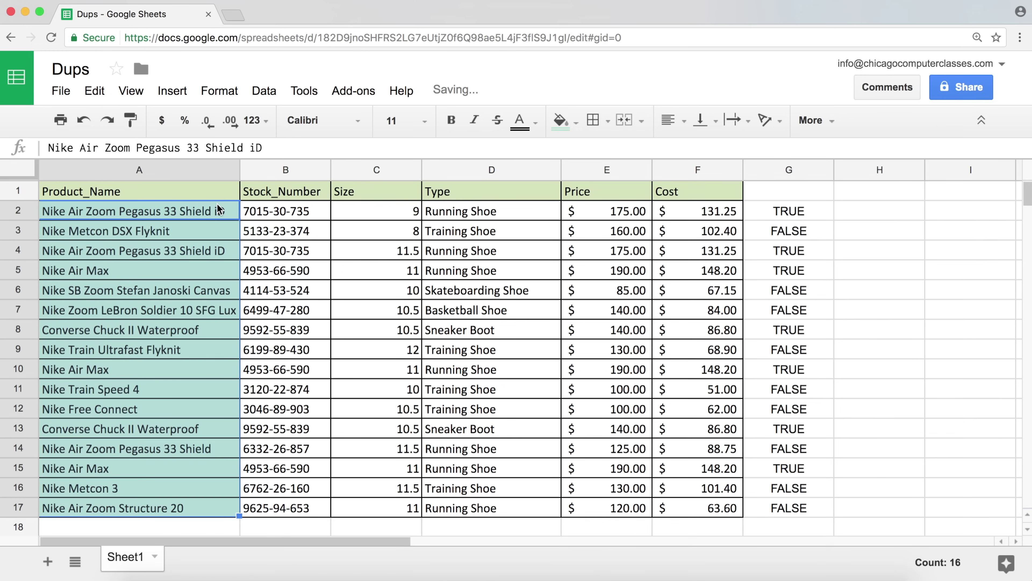
click(268, 249)
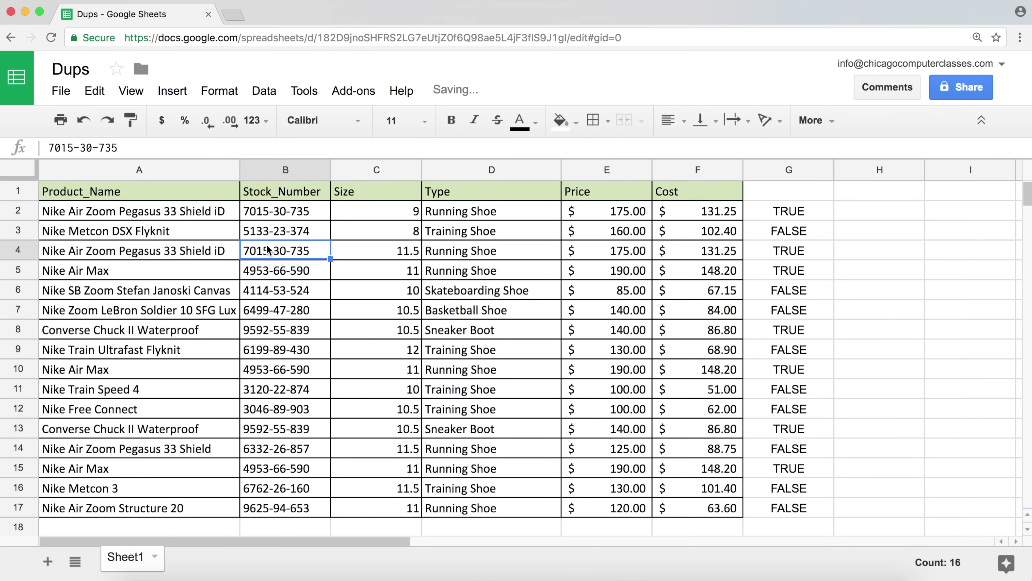
- Delete column G with its TRUE and FALSE duplicate-test results
click(794, 172)
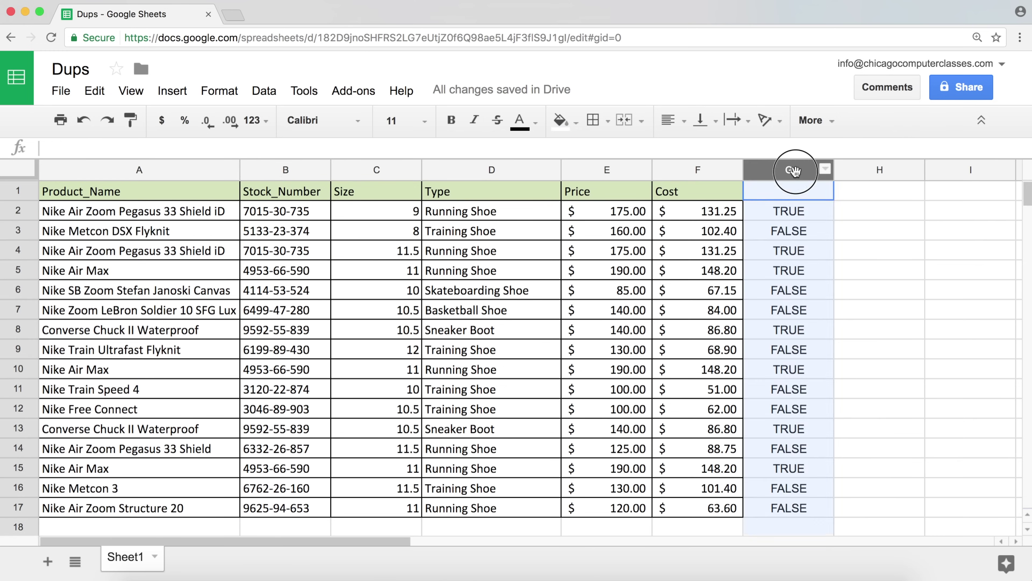
right_click(794, 171)
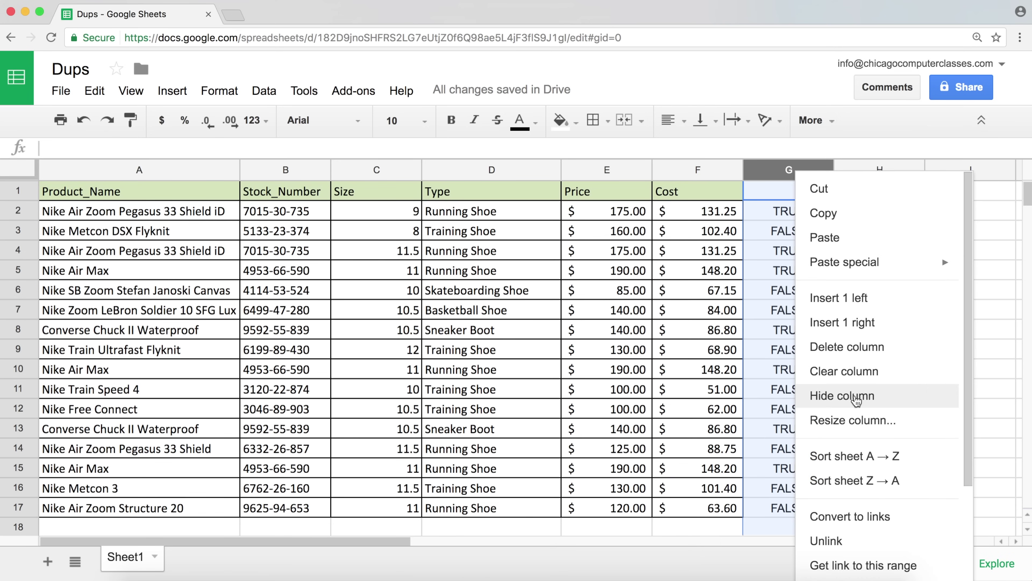
click(842, 353)
click(806, 256)
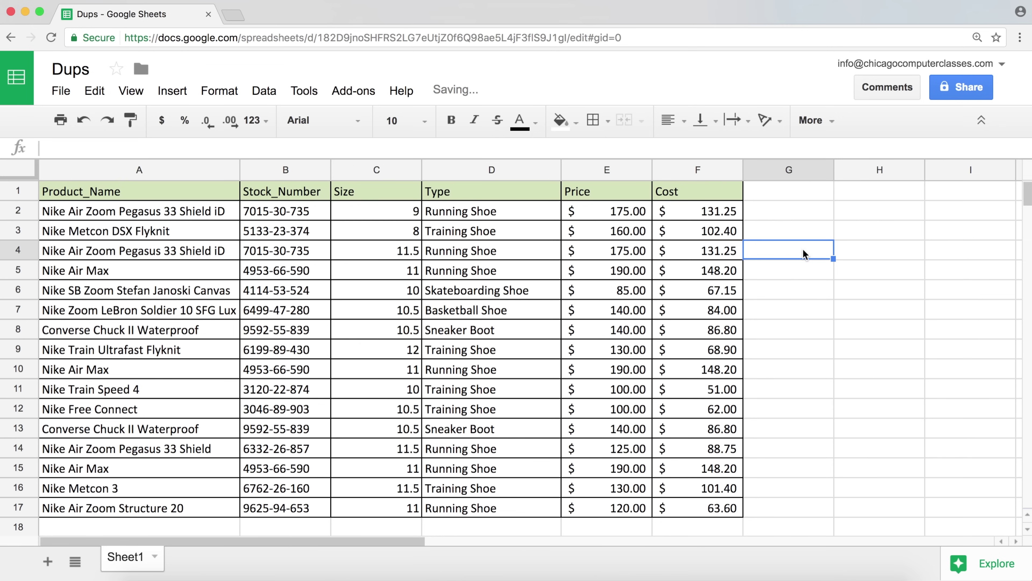
click(853, 213)
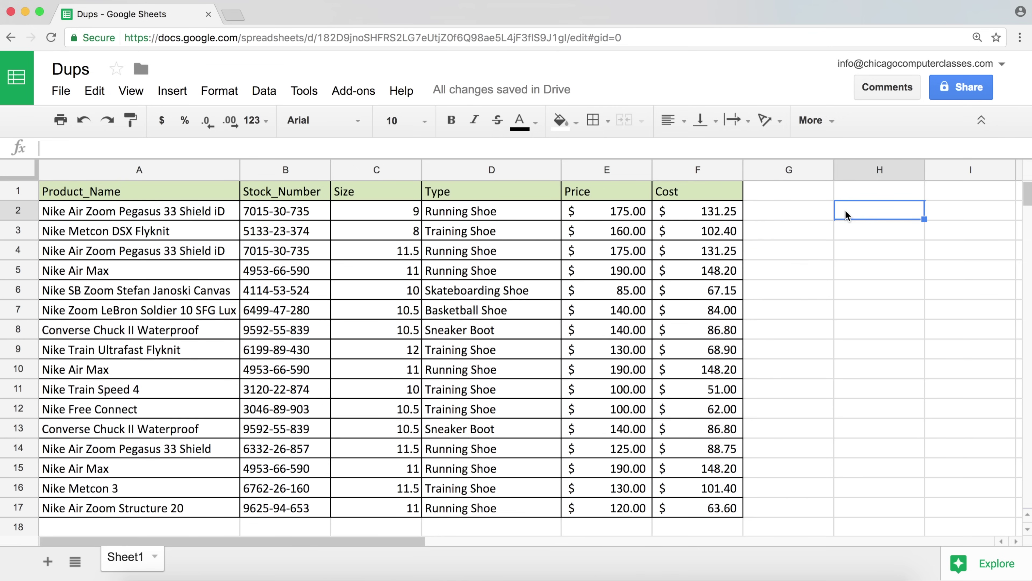
- Examine the shoe data in A2:F17 and each column heading from Product_Name to Cost
mouse_move(129, 210)
mouse_down()
mouse_move(396, 288)
mouse_move(605, 408)
mouse_move(637, 477)
mouse_move(662, 472)
mouse_move(663, 508)
mouse_up()
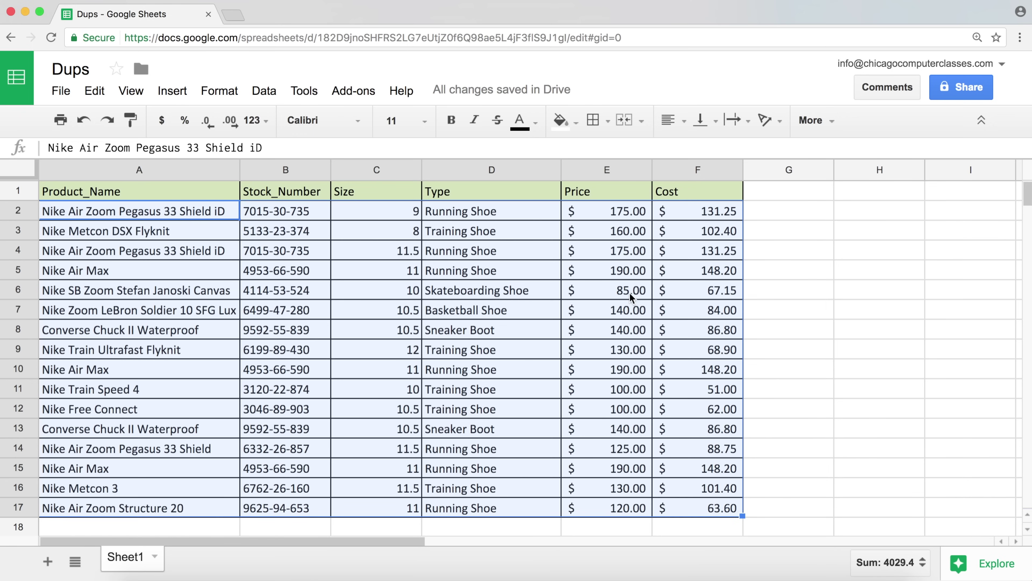
drag(179, 211, 350, 355)
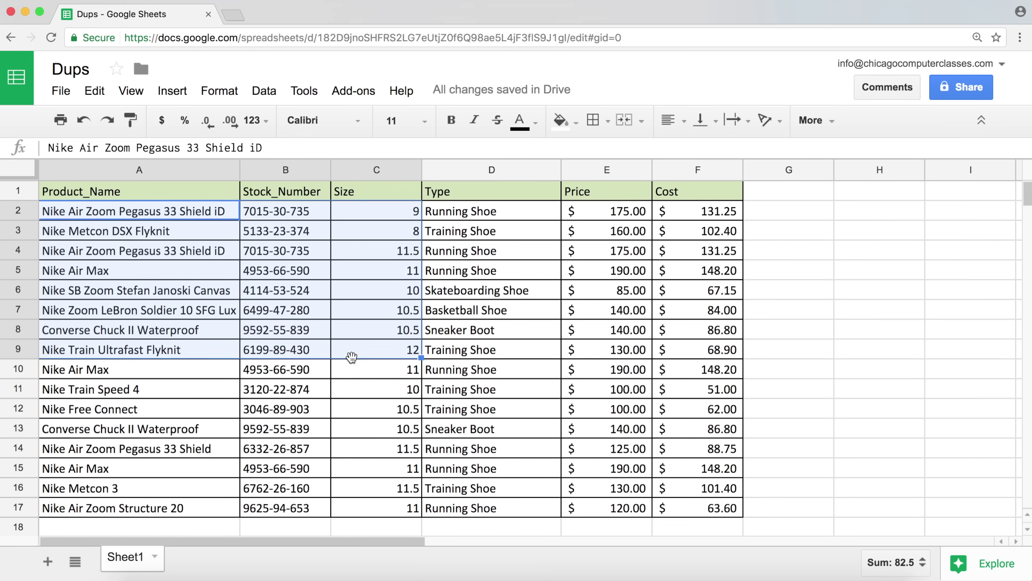
click(803, 217)
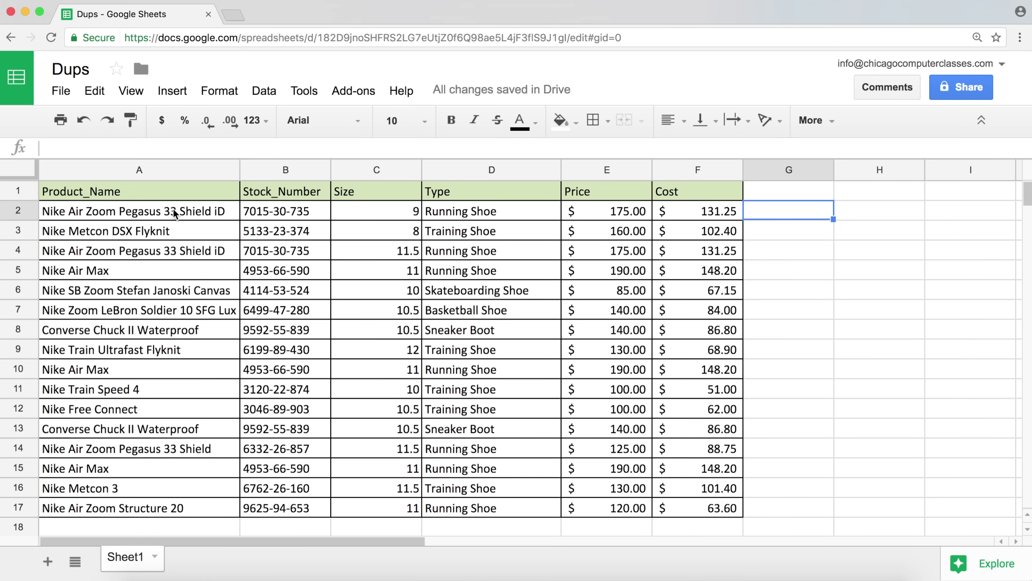
click(855, 214)
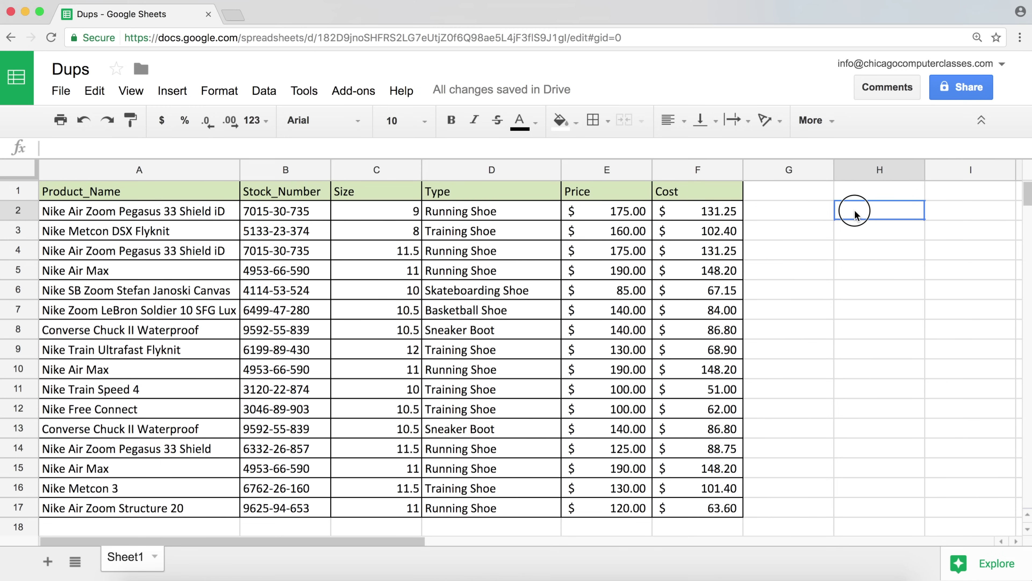
click(154, 191)
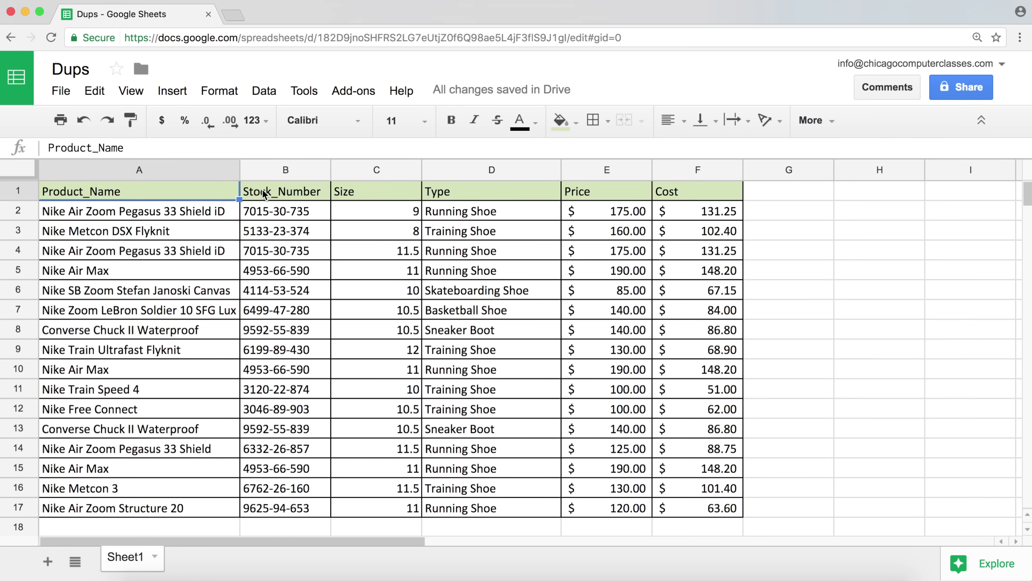
click(284, 192)
click(356, 191)
click(474, 191)
click(571, 191)
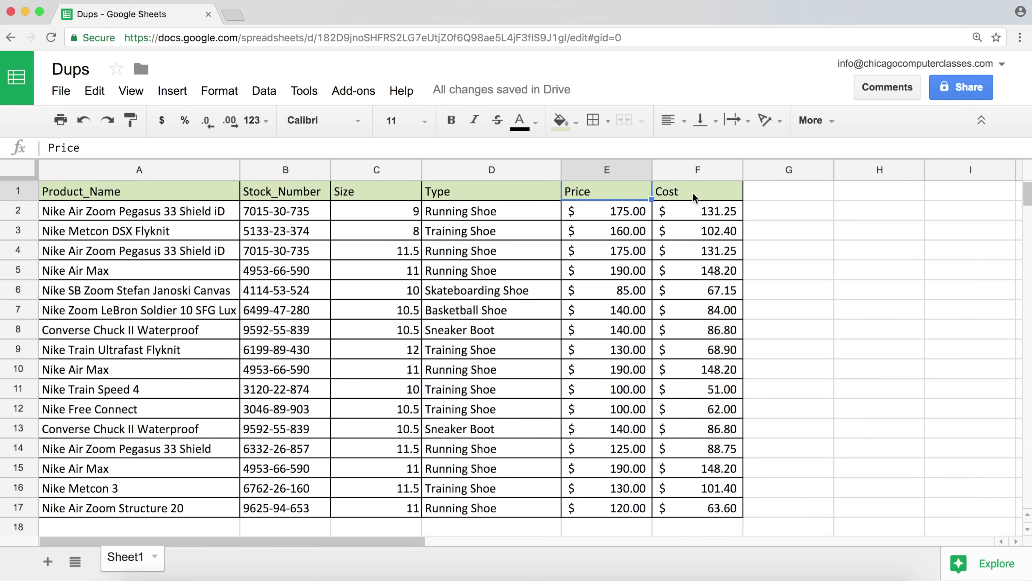
click(687, 191)
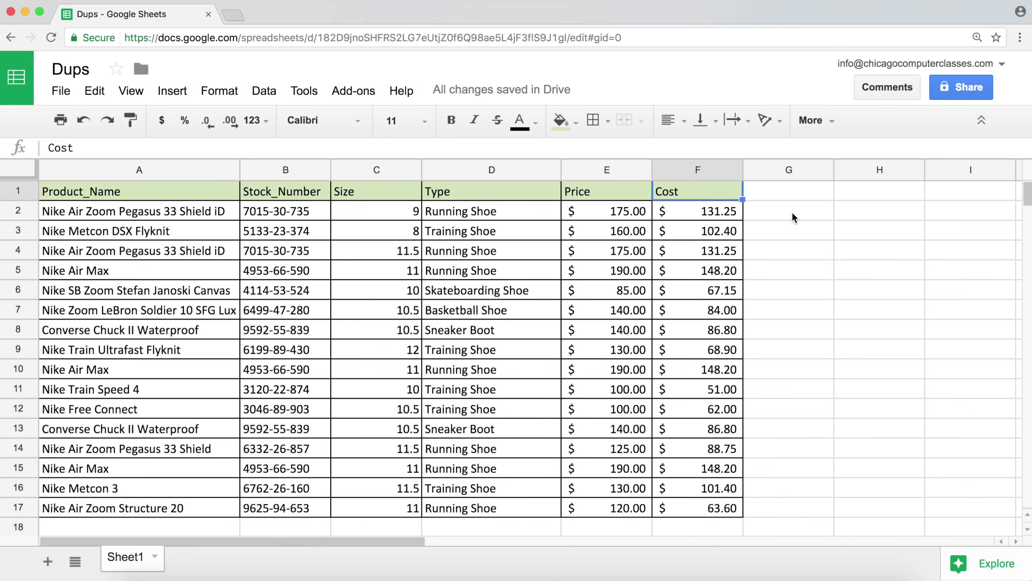
- Apply borders to all cells of the empty range G2:L17 beside the shoe list
drag(779, 207, 862, 520)
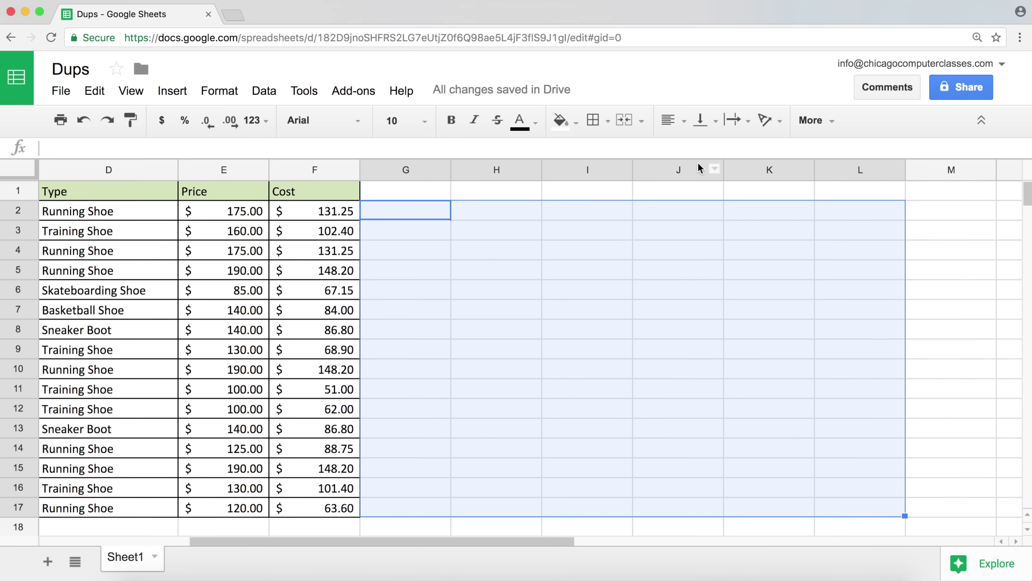
click(592, 122)
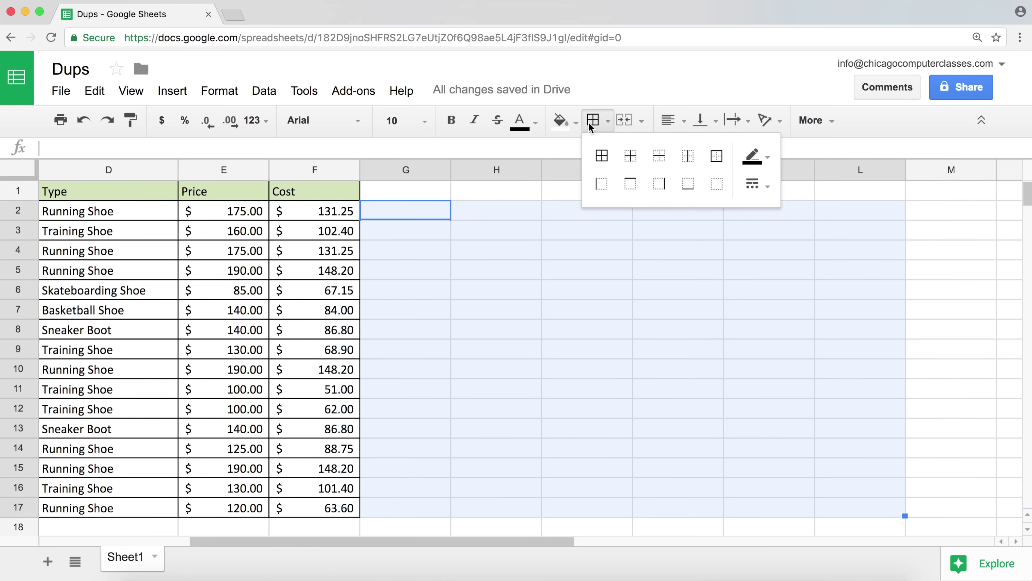
click(601, 156)
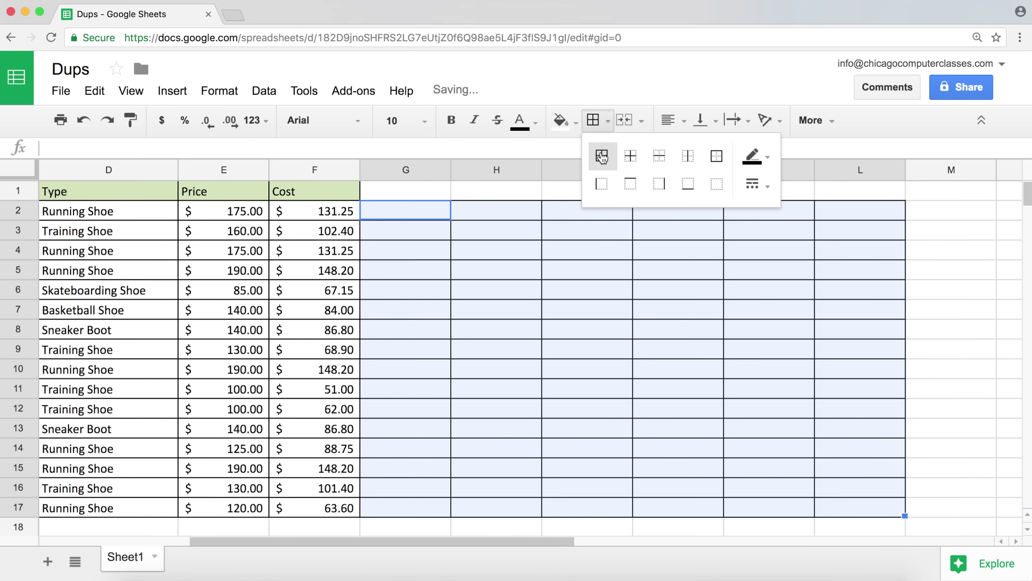
click(382, 209)
drag(534, 543, 305, 571)
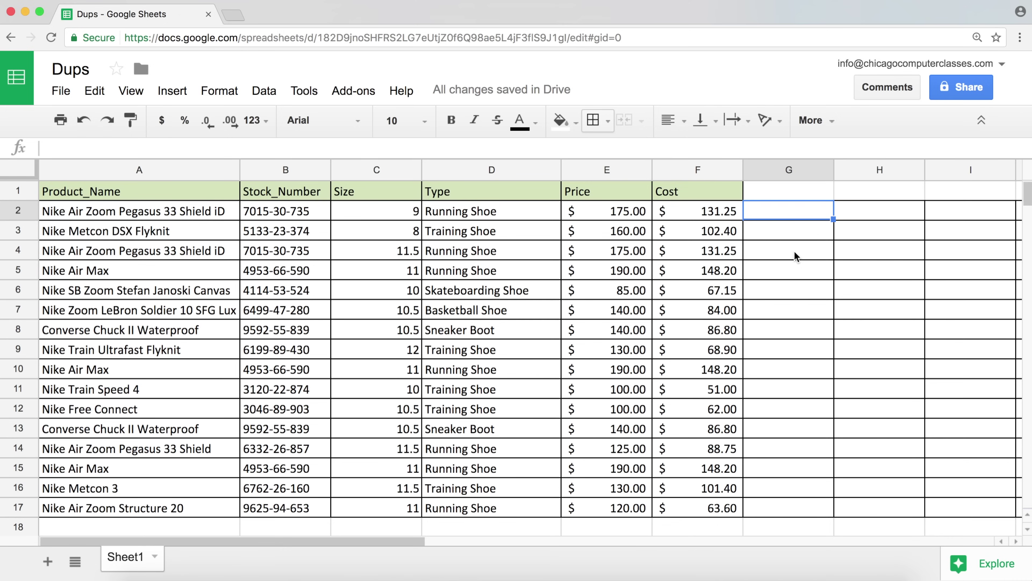
mouse_move(784, 259)
mouse_down()
mouse_move(899, 250)
mouse_move(1024, 258)
mouse_move(963, 254)
mouse_move(1016, 242)
mouse_move(876, 265)
mouse_move(870, 256)
mouse_up()
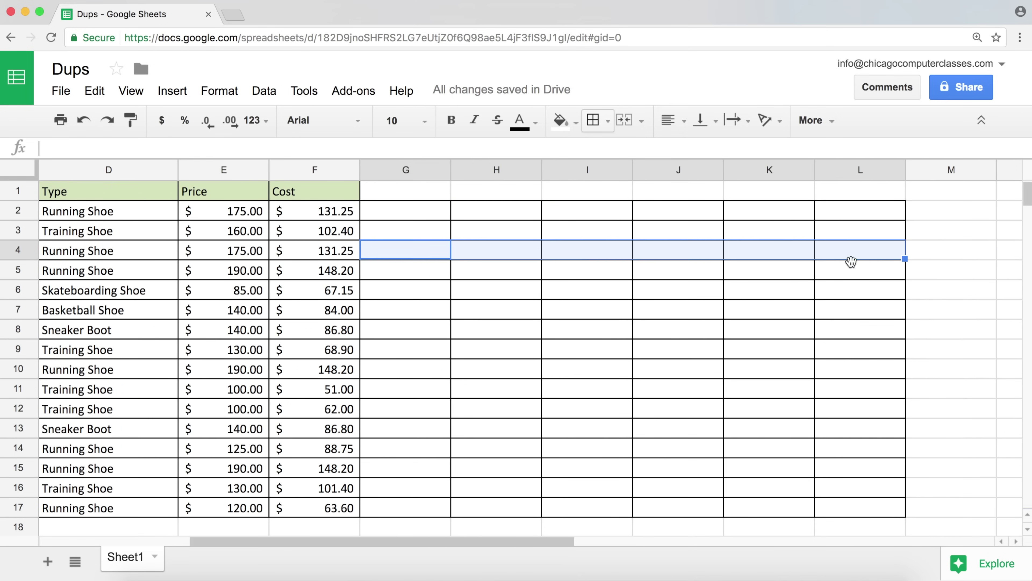
drag(440, 270, 868, 281)
drag(543, 538, 373, 543)
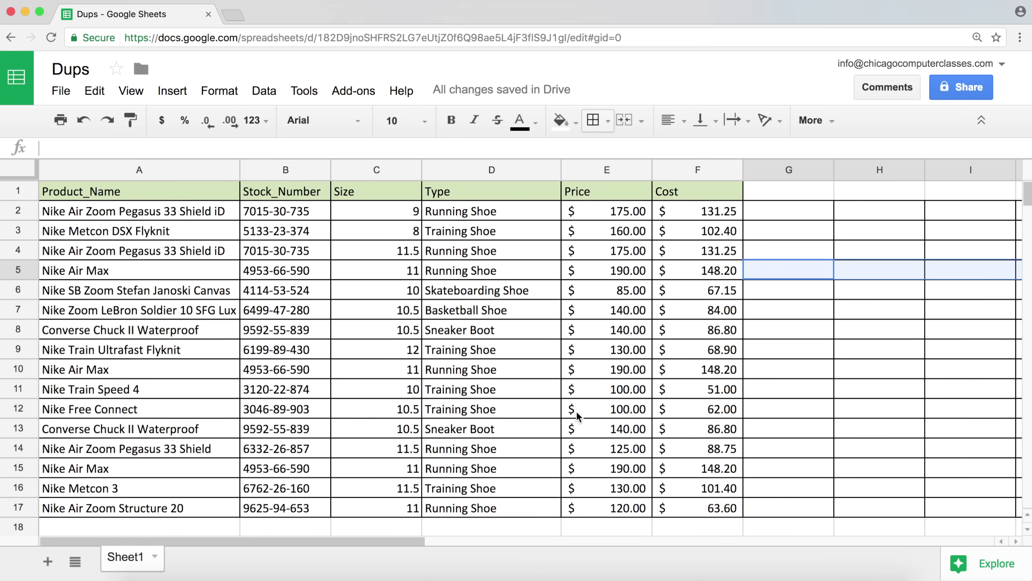
- Start a SUMPRODUCT formula in G2 with the product name range A2:A17 as its first argument
mouse_move(825, 173)
click(794, 210)
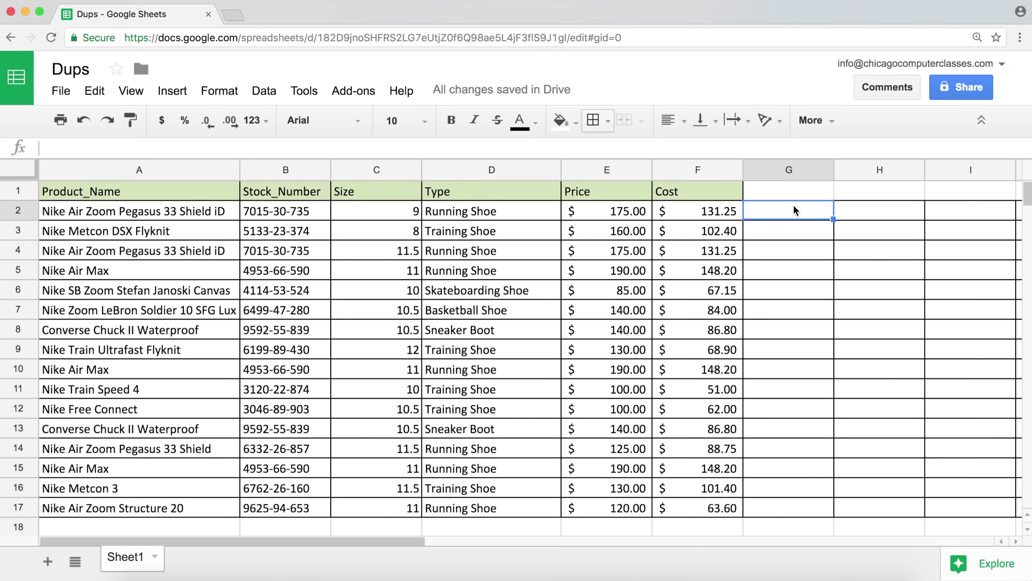
text(=)
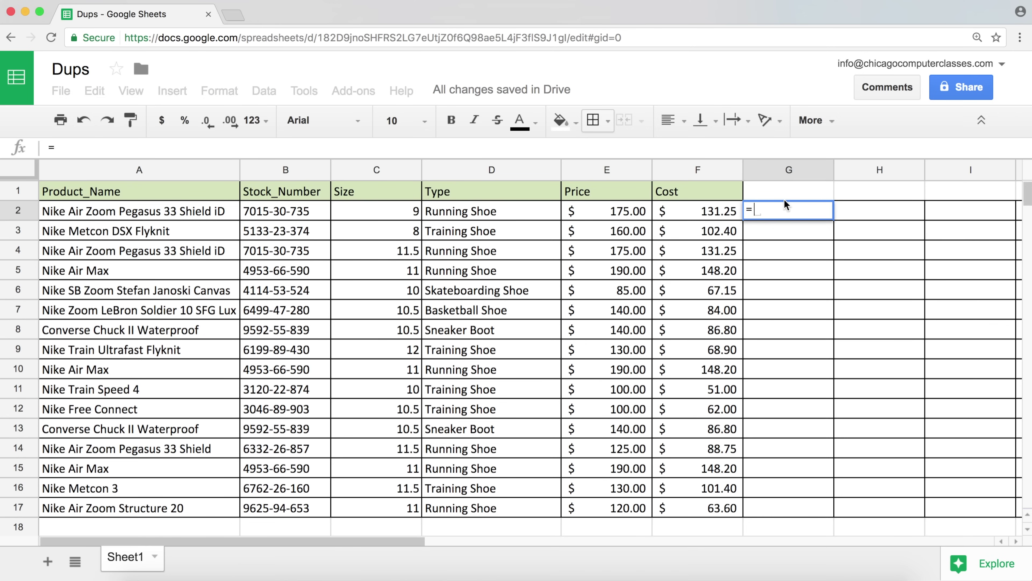
text(sum)
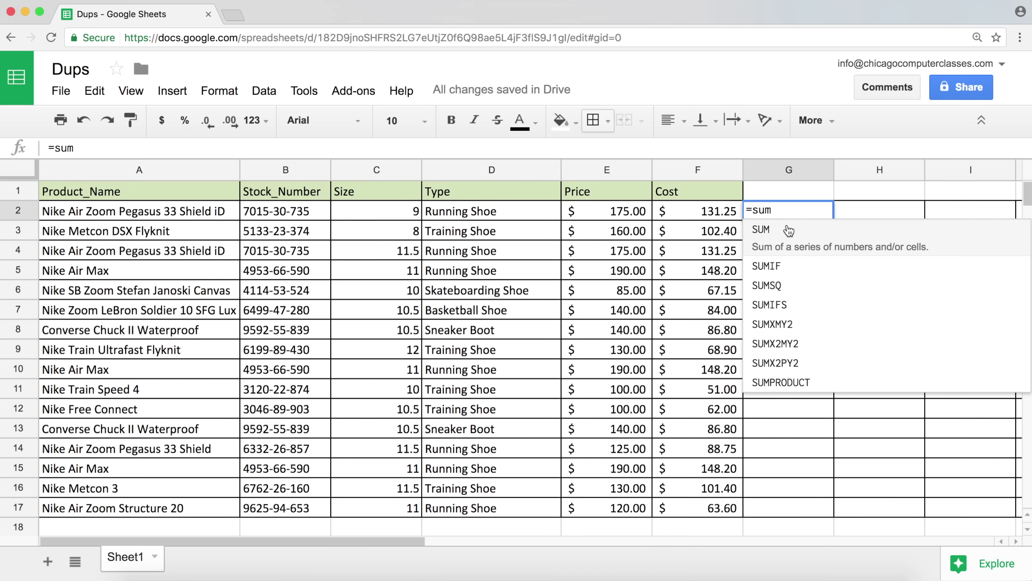
click(810, 381)
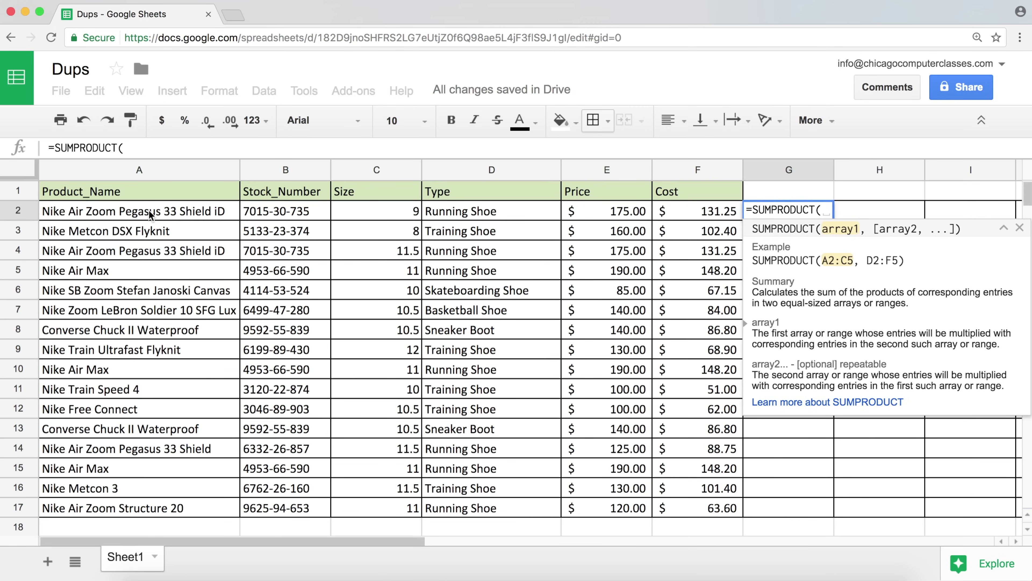
drag(152, 213, 125, 501)
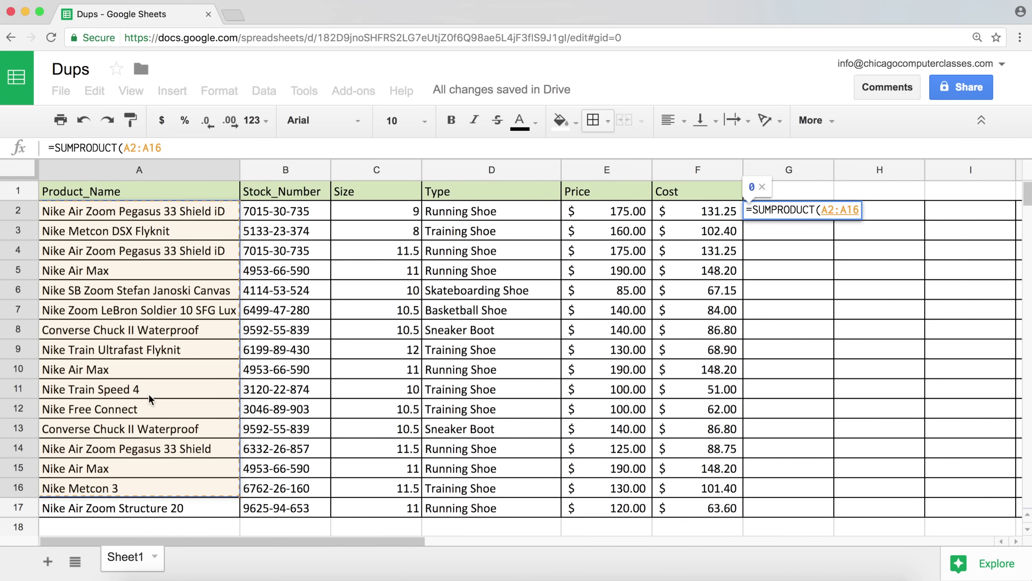
drag(127, 208, 102, 478)
scroll(202, 411, up, 2)
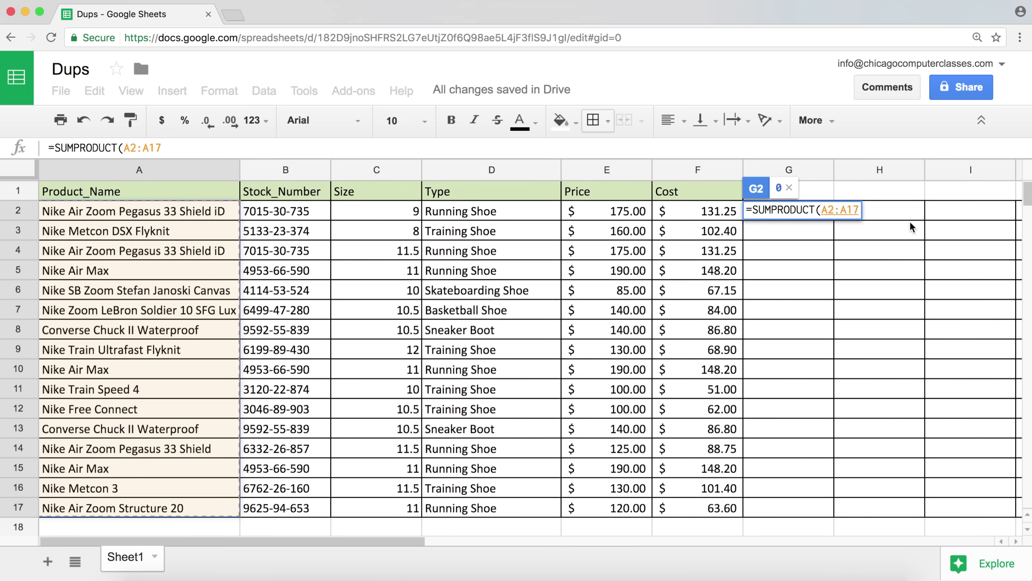
- Make the product name range absolute as $A$2:$A$17 and join the stock number range $B$2:$B$17 to it with &
drag(858, 210, 819, 207)
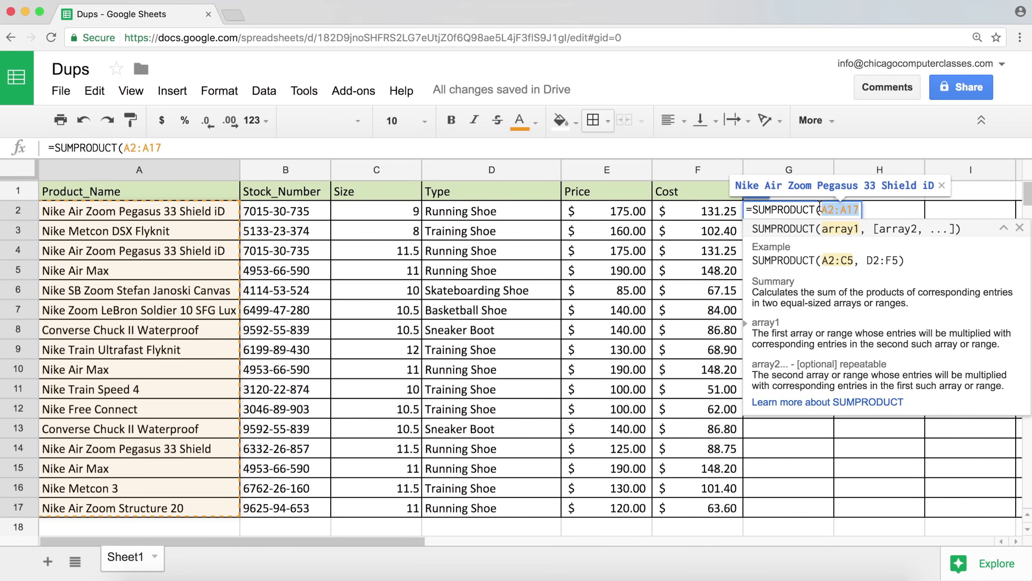
key(F4)
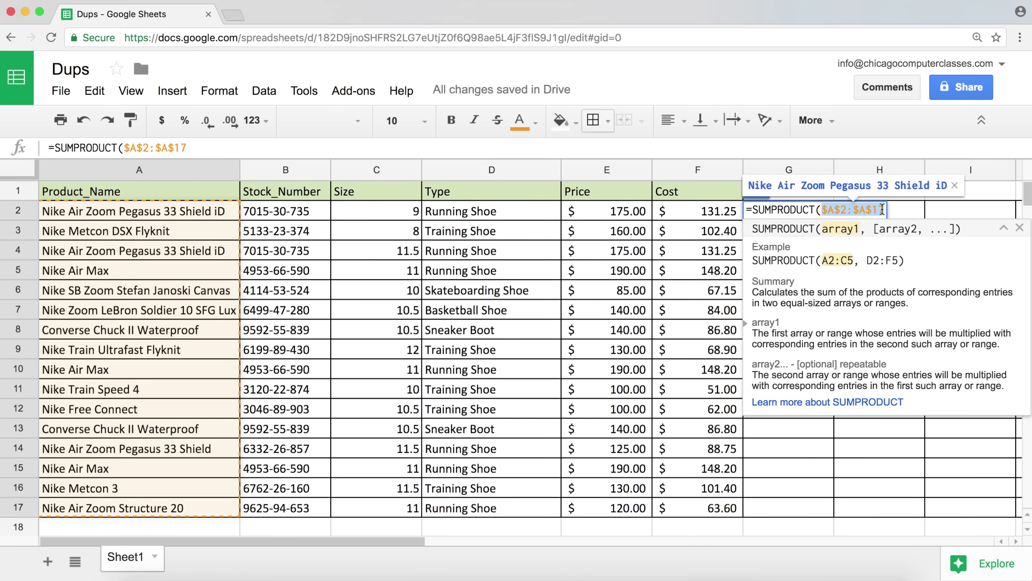
click(882, 210)
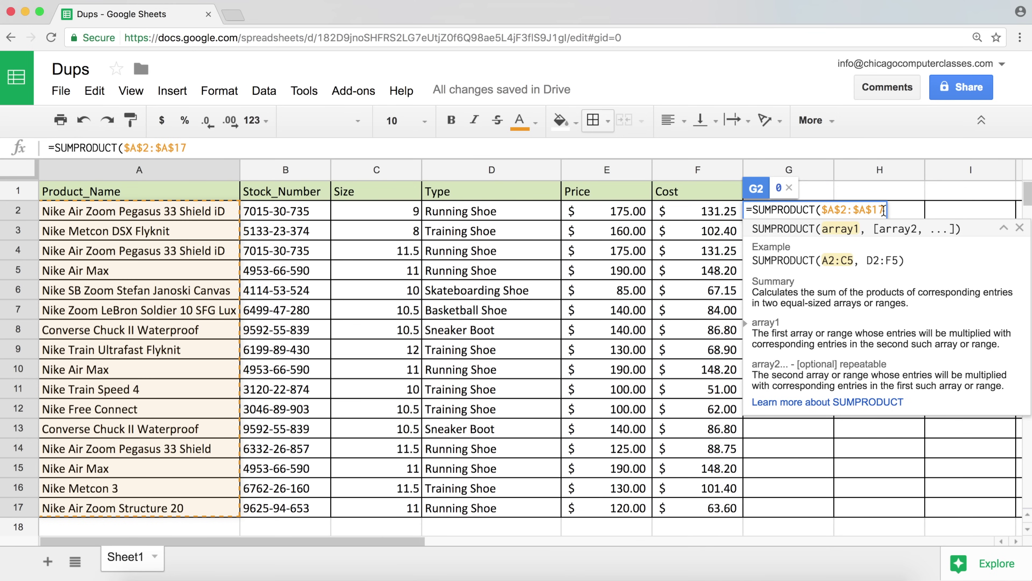
click(273, 144)
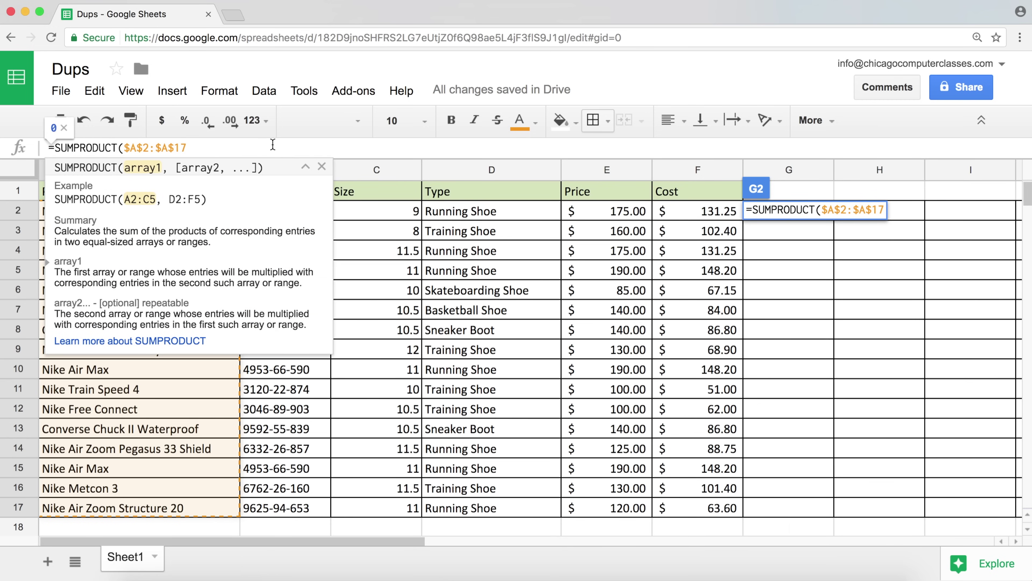
text(&)
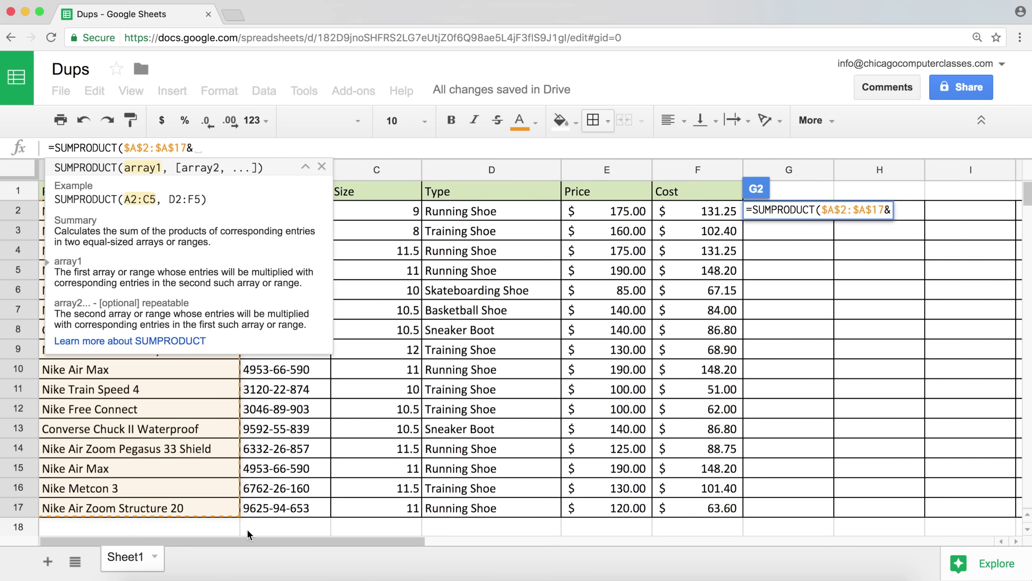
drag(268, 509, 248, 214)
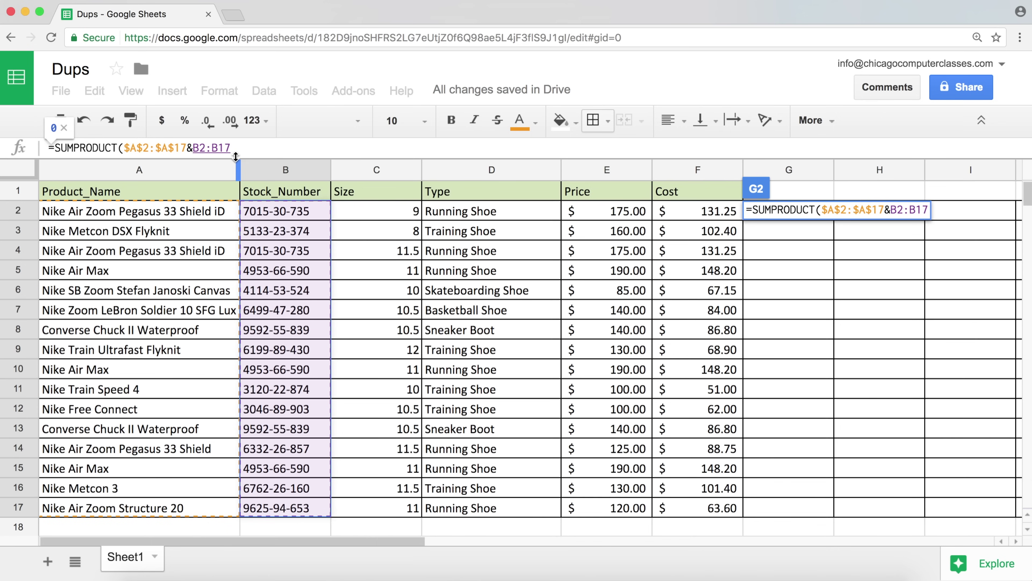
key(F4)
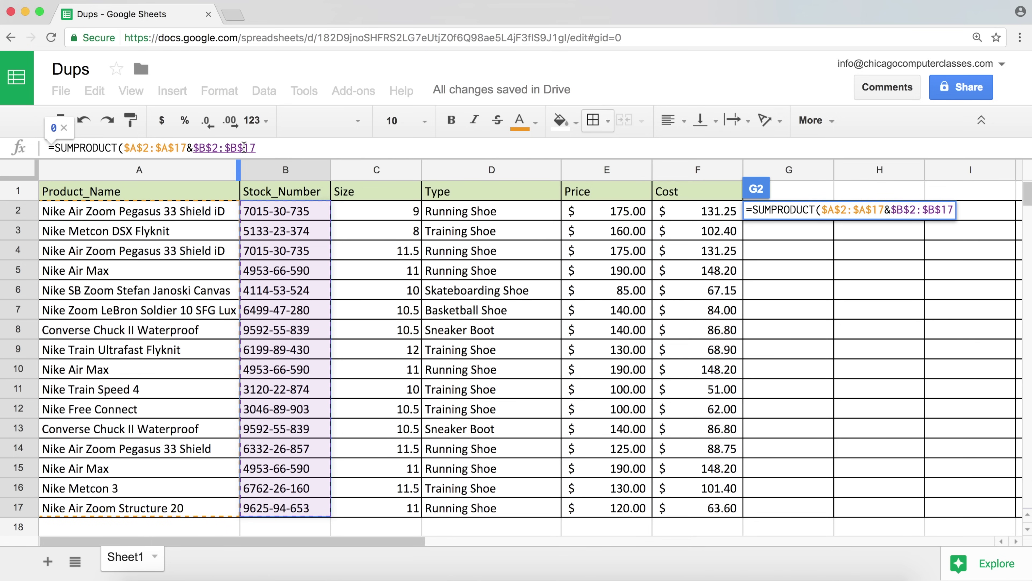
- Append the Size, Type, Price and Cost ranges C2:C17, D2:D17, E2:E17 and F2:F17 to the formula, joined with &
text(&)
drag(371, 212, 368, 508)
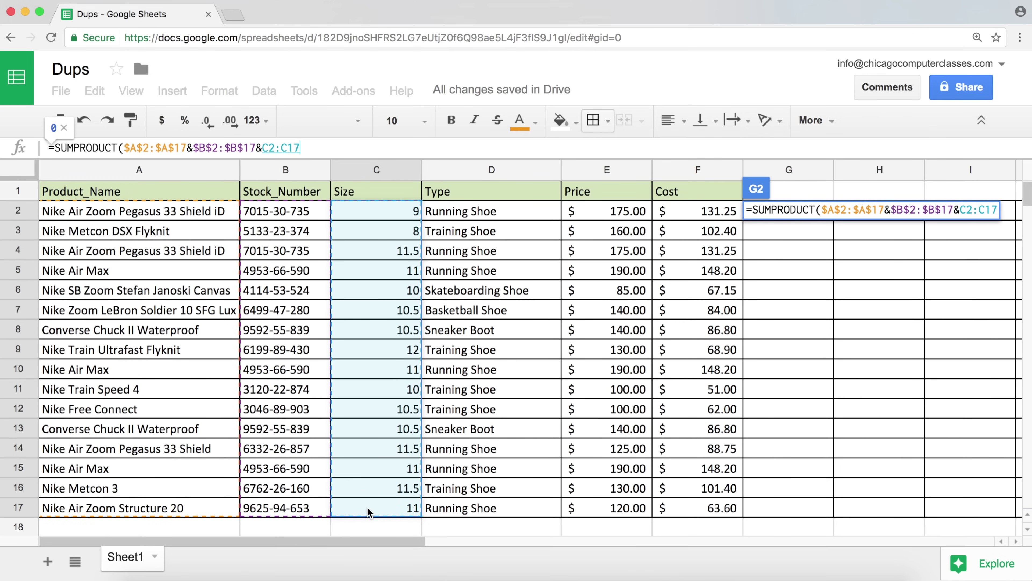
text(&)
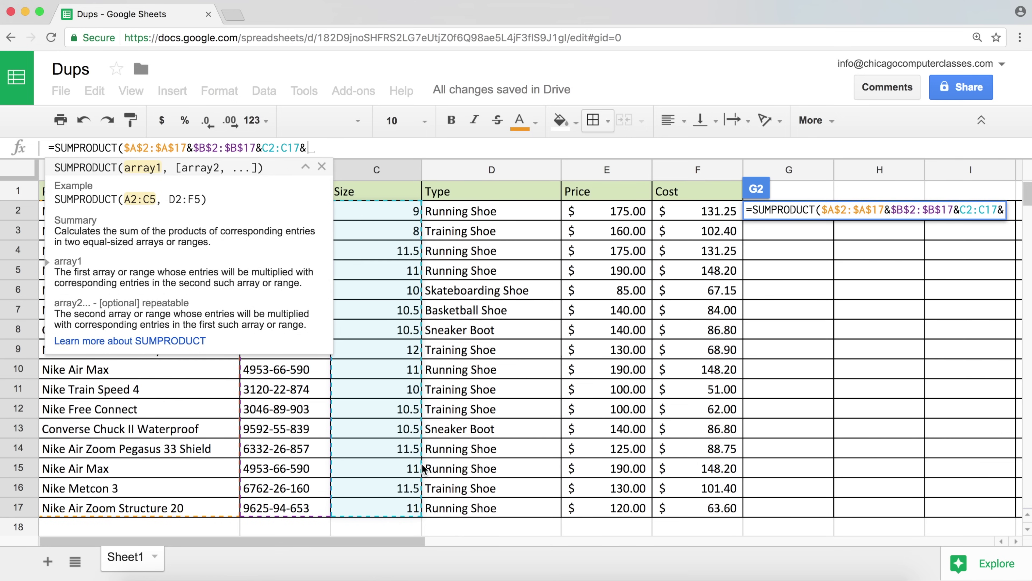
drag(452, 216, 491, 499)
text(&)
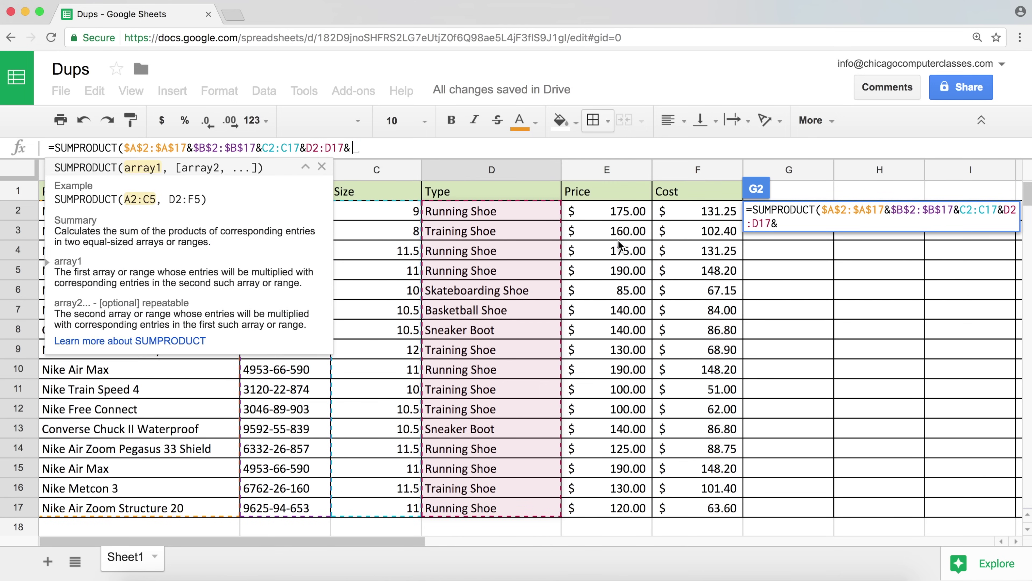
drag(613, 219, 594, 508)
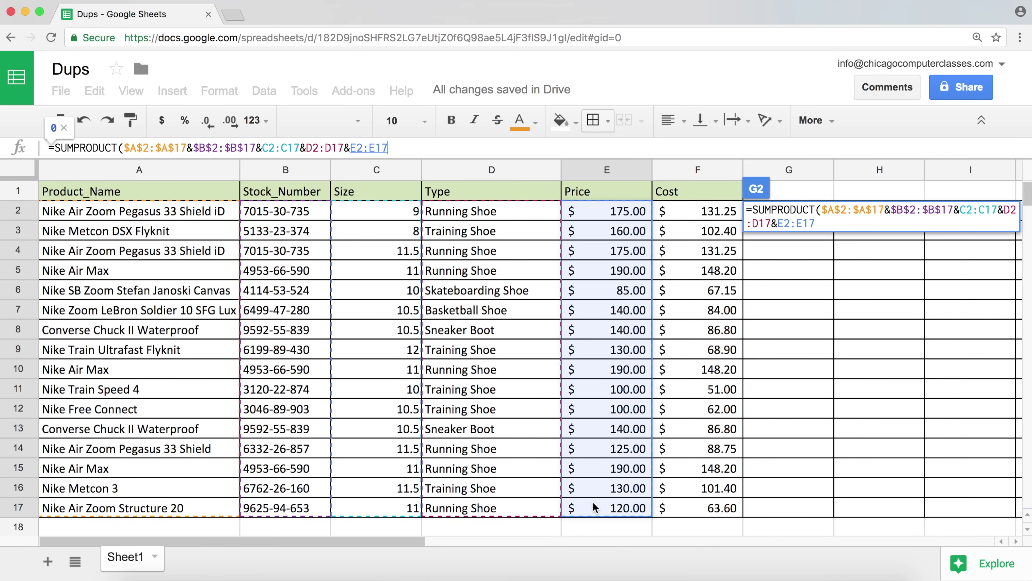
text(&)
drag(702, 216, 686, 508)
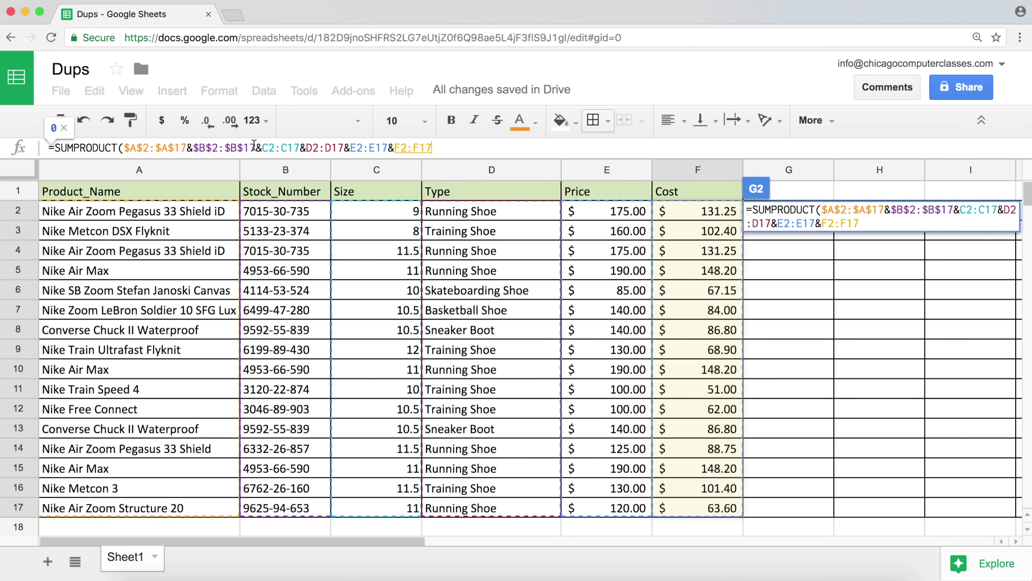
- Convert the formula's column C to F ranges to absolute references, from $C$2:$C$17 through $F$2:$F$17
drag(263, 148, 471, 152)
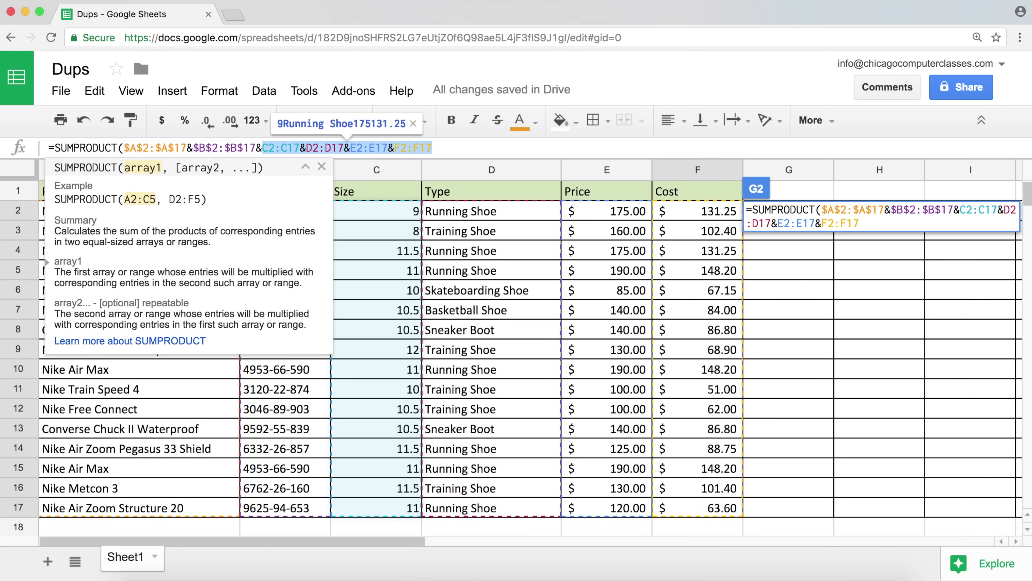
key(F4)
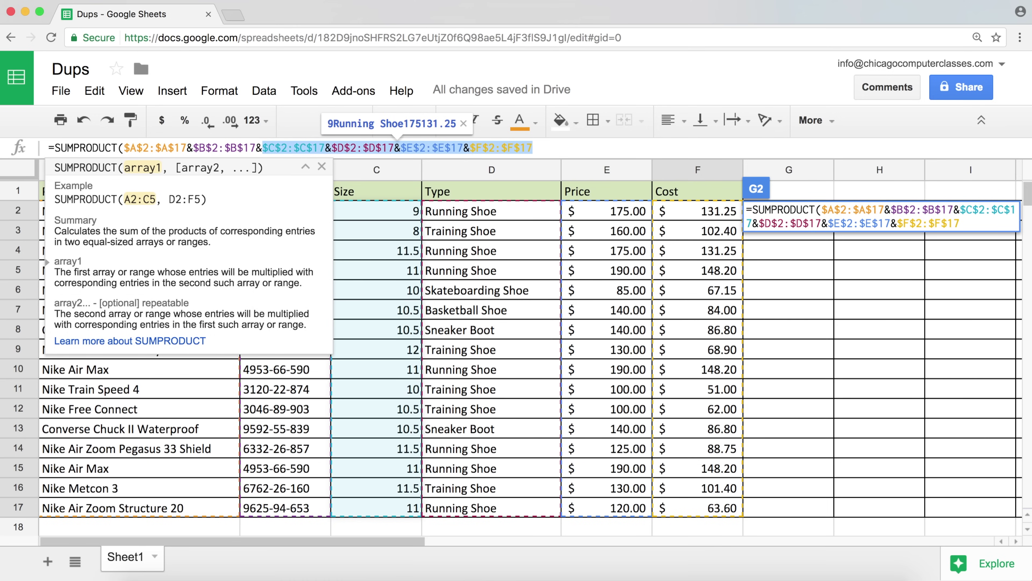
click(551, 148)
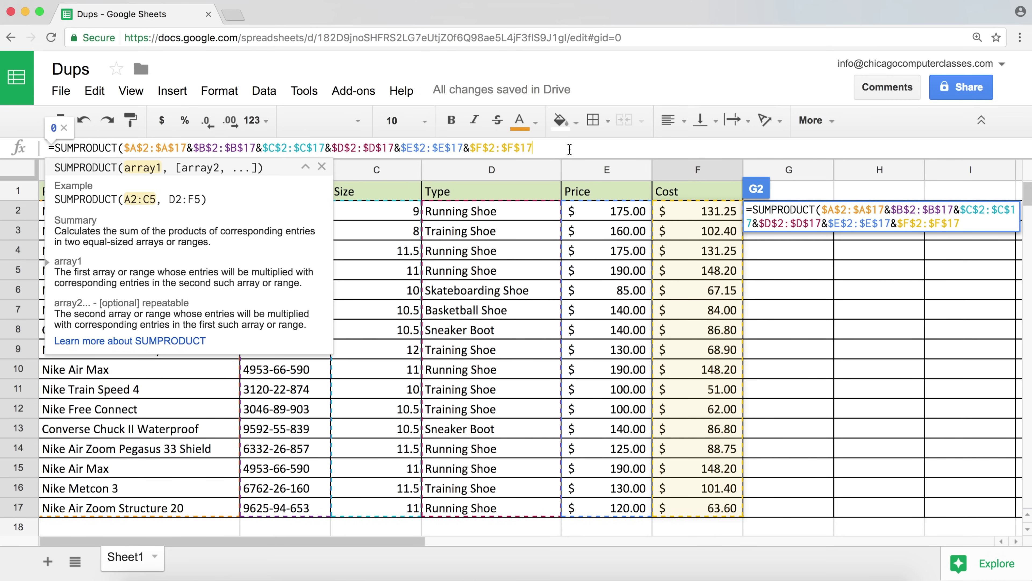
drag(190, 155, 124, 150)
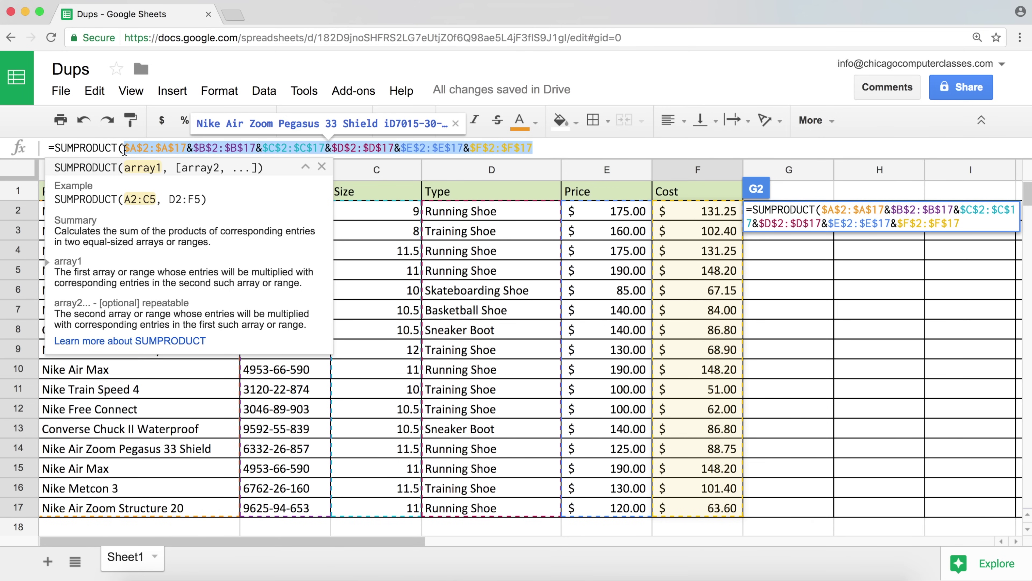
click(544, 149)
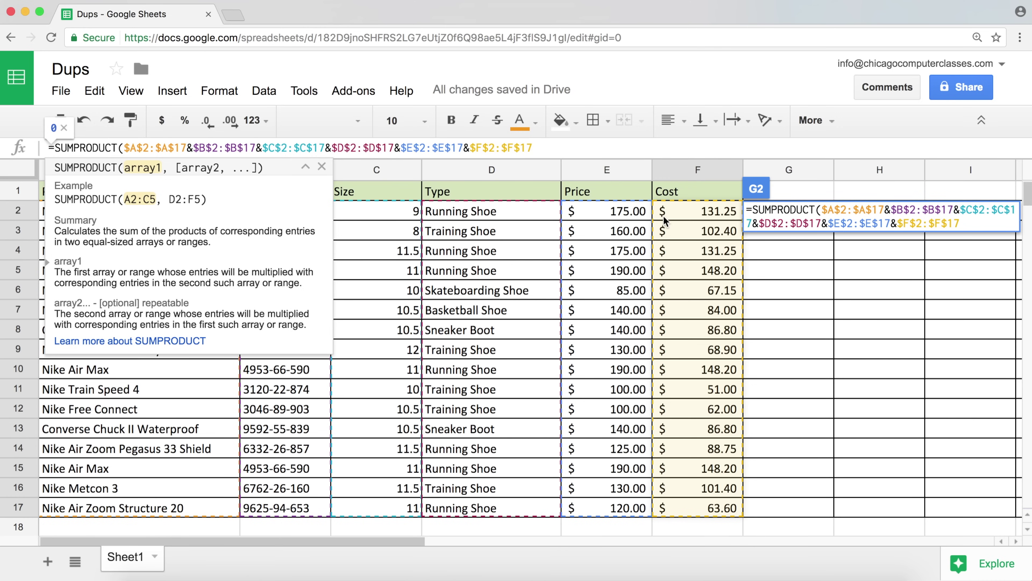
- Enclose the six joined ranges in parentheses and add an equals comparison with an empty pair of parentheses after them
click(124, 149)
text(()
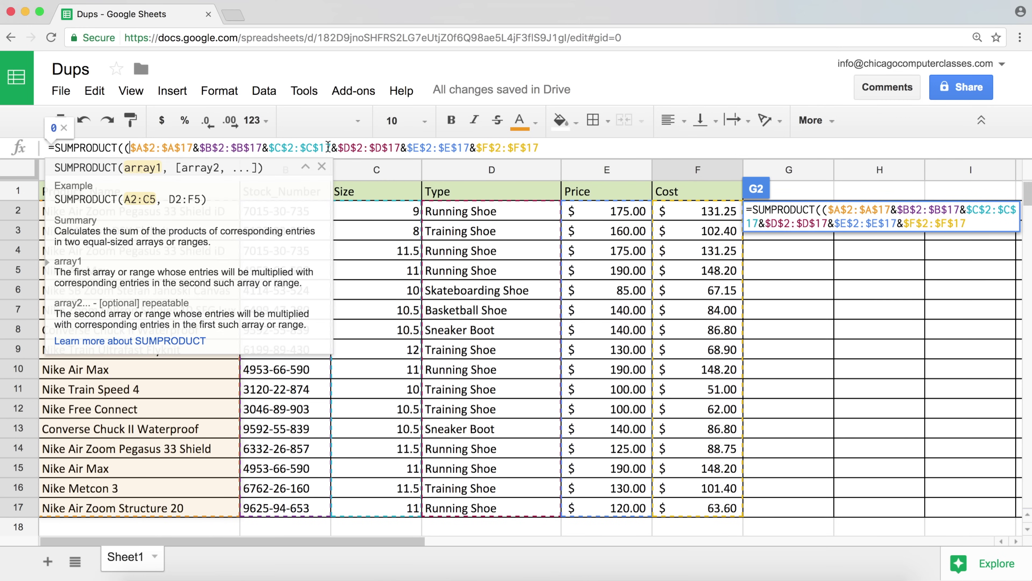
click(570, 147)
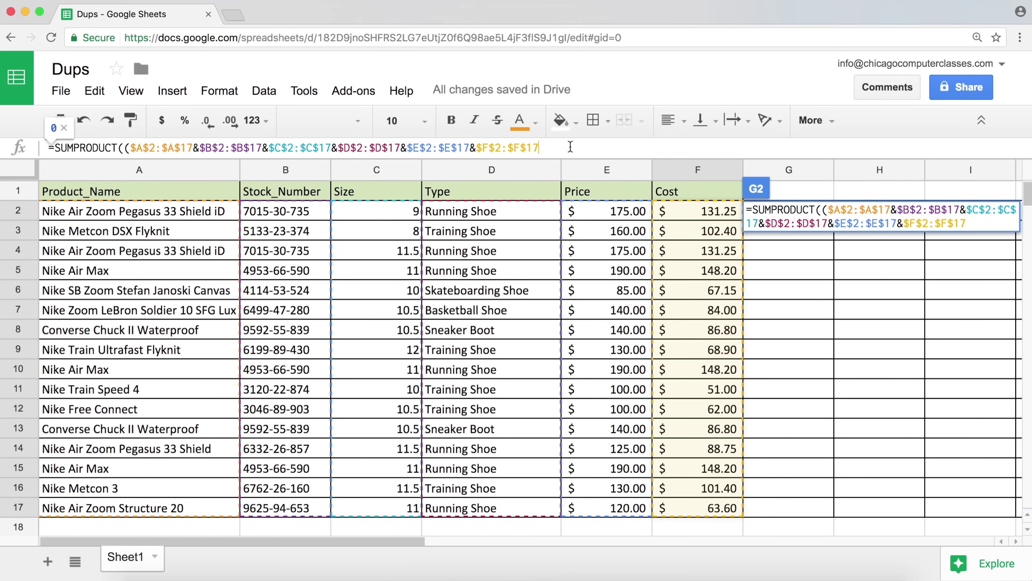
text())
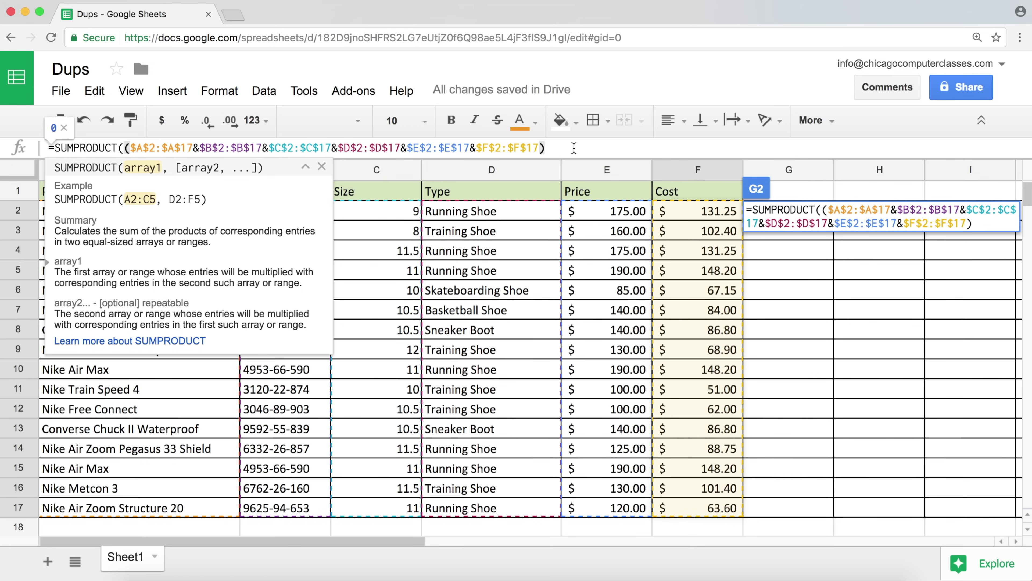
text(=)
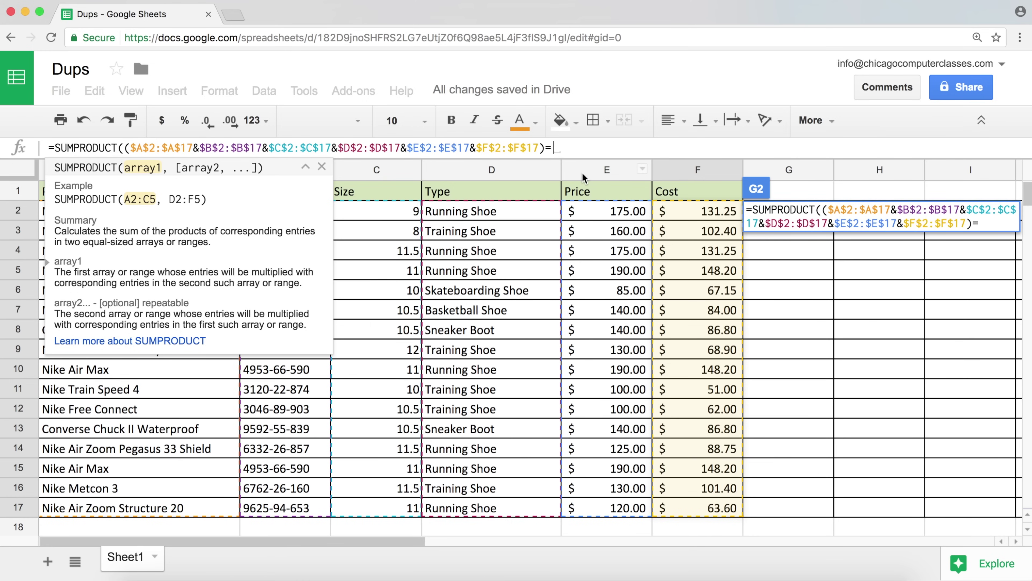
text(())
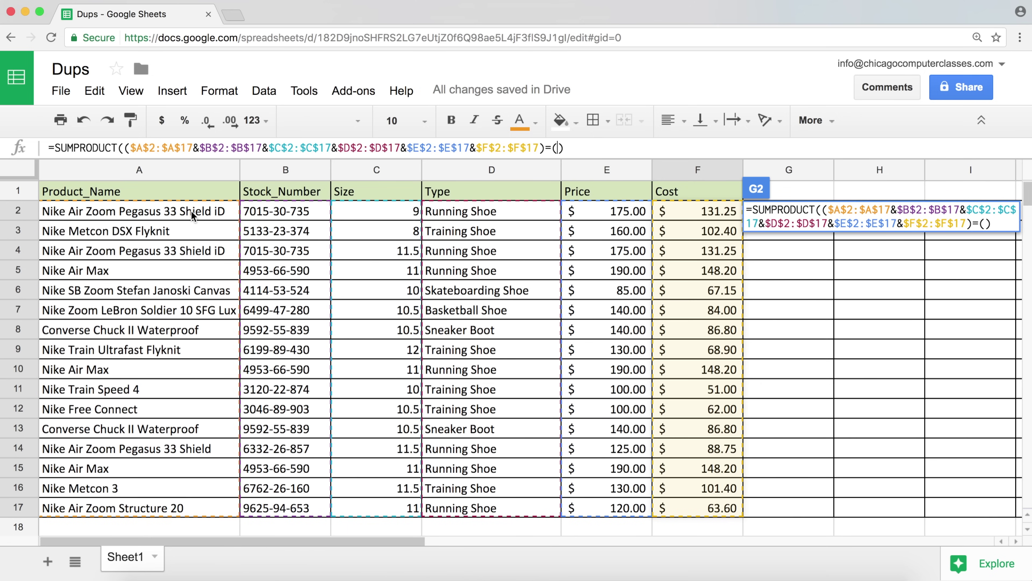
- Fill the comparison's parentheses with the first data row's cells joined as A2&B2&C2&D2&E2&F2
click(165, 214)
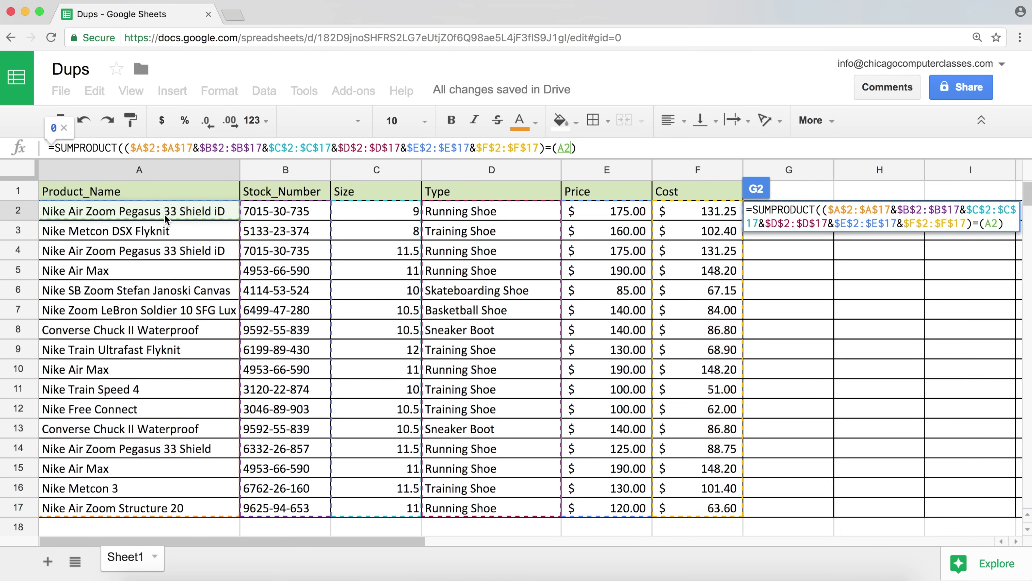
text(&)
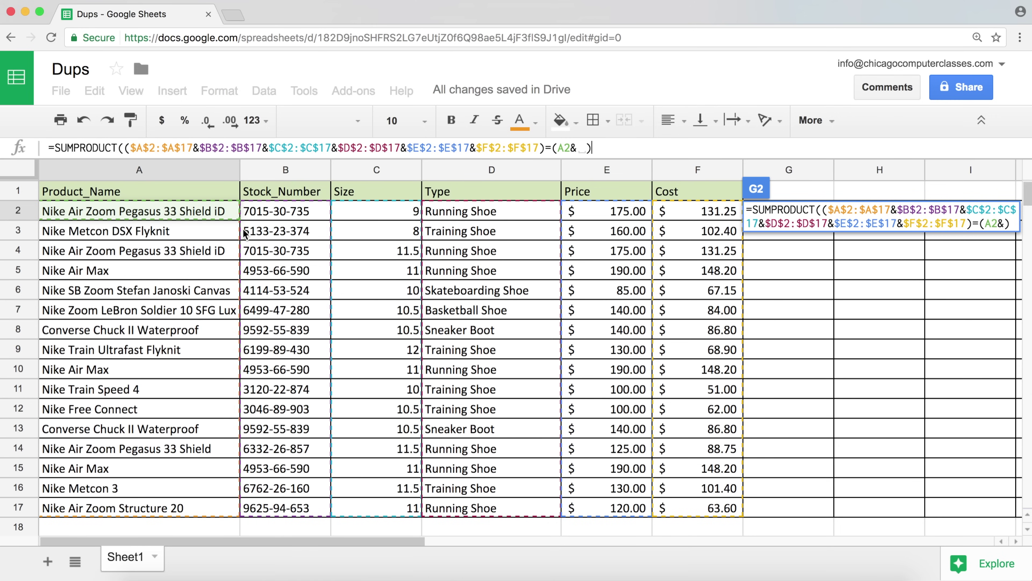
click(279, 215)
text(&)
click(364, 214)
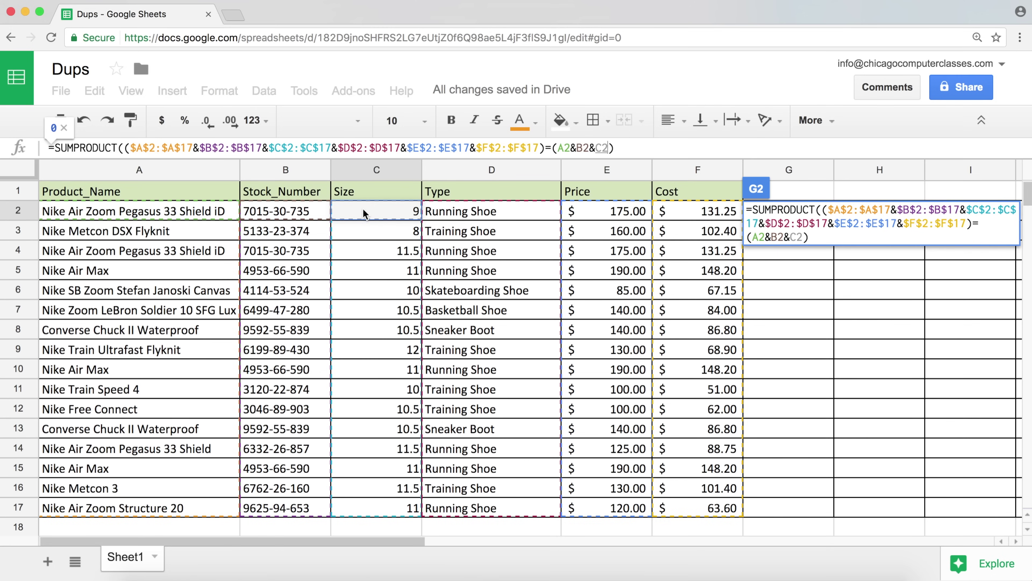
text(&)
click(484, 219)
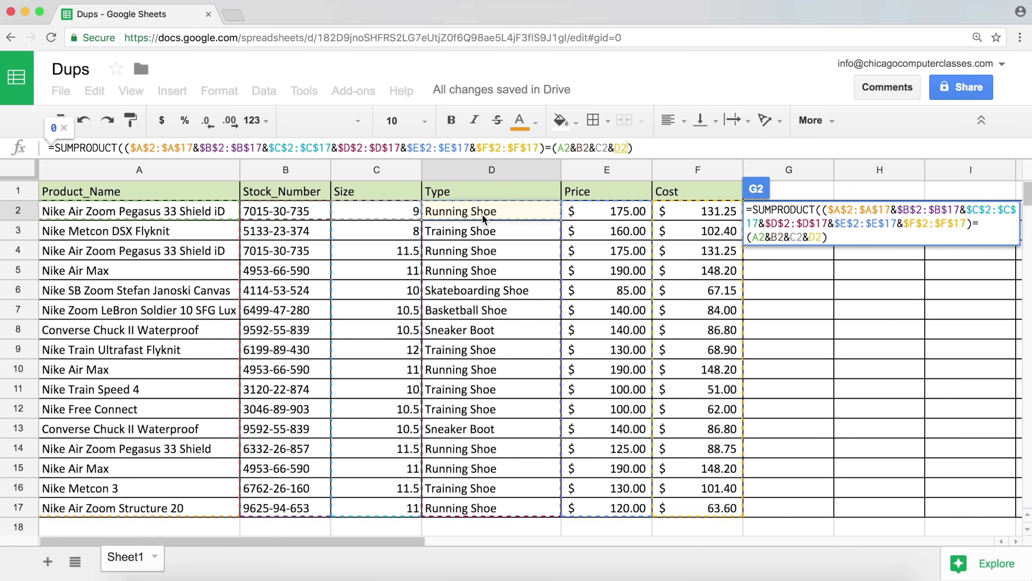
text(&)
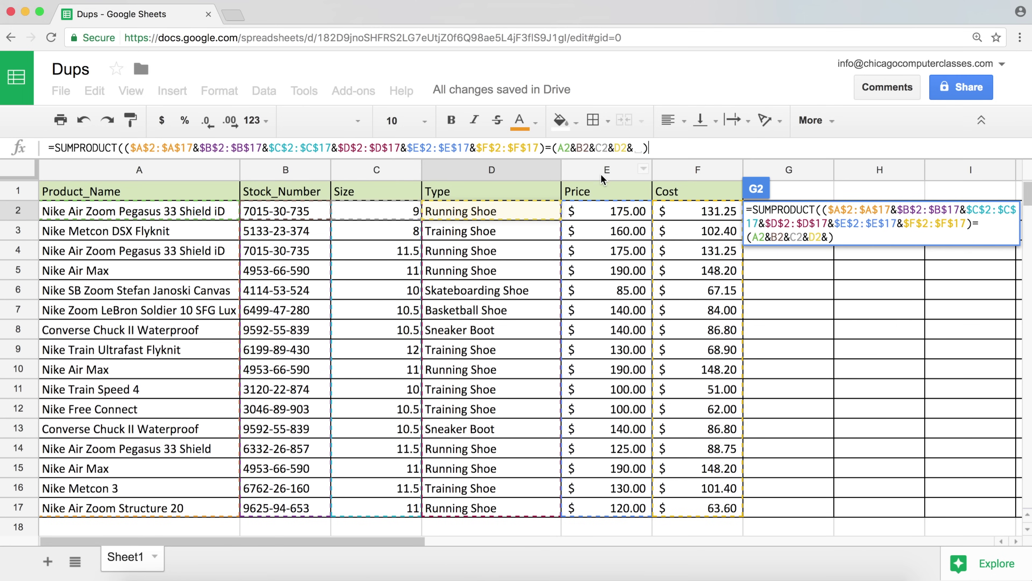
click(623, 219)
text(&)
click(667, 215)
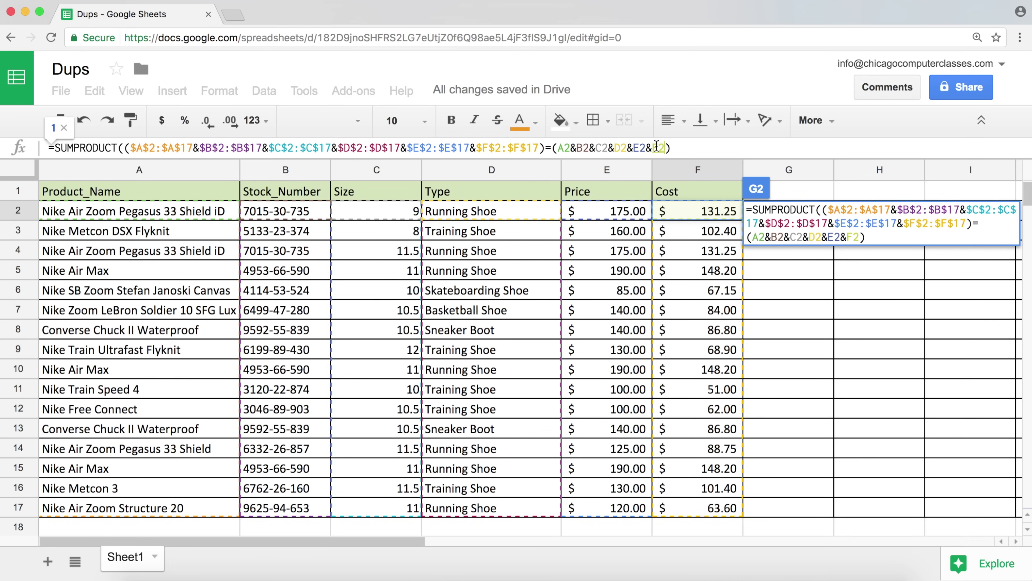
click(667, 149)
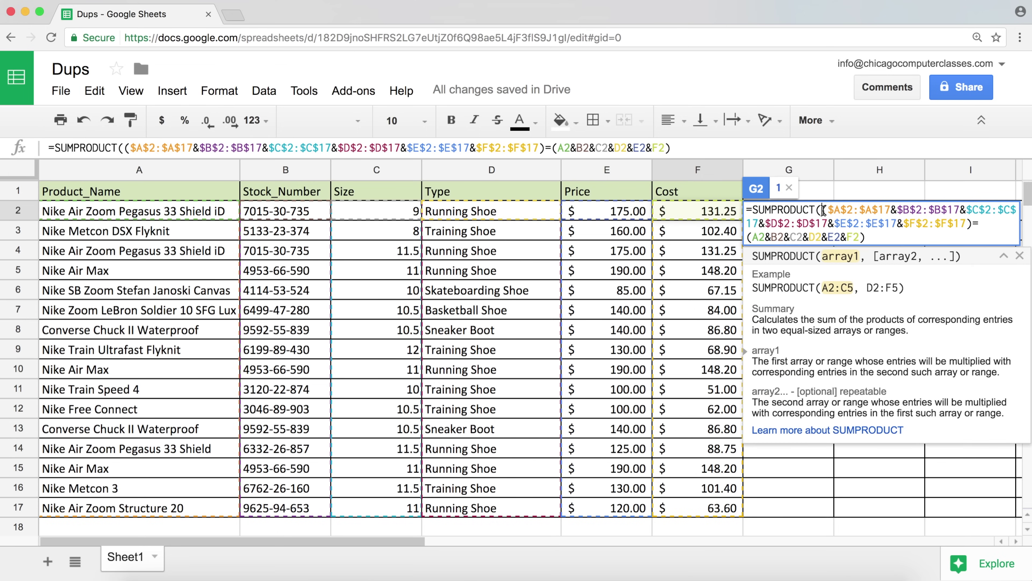
- Close the SUMPRODUCT function in G2 and wrap its whole equals comparison in an extra pair of parentheses
click(876, 233)
text())
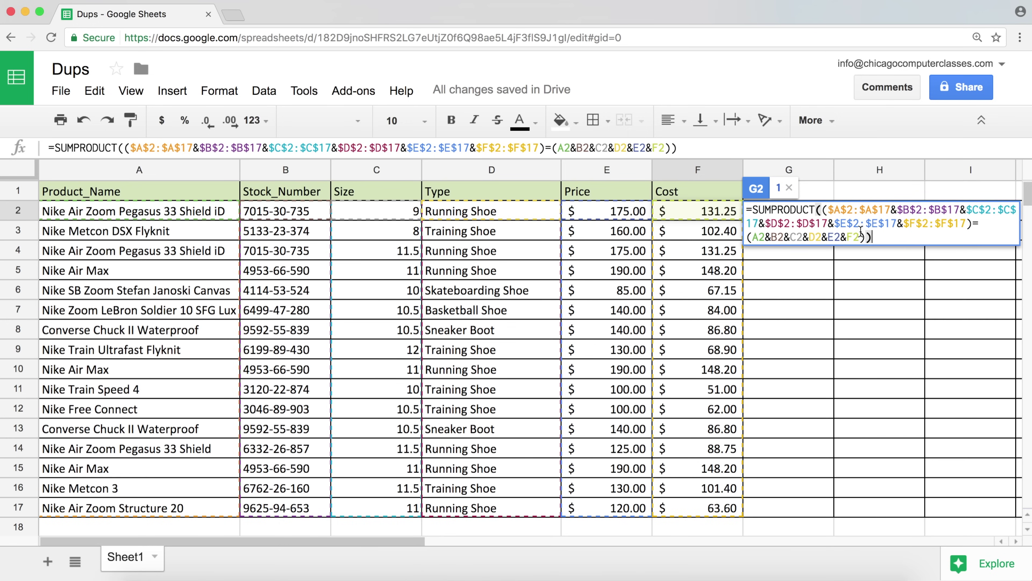
click(822, 211)
click(823, 211)
drag(823, 211, 864, 237)
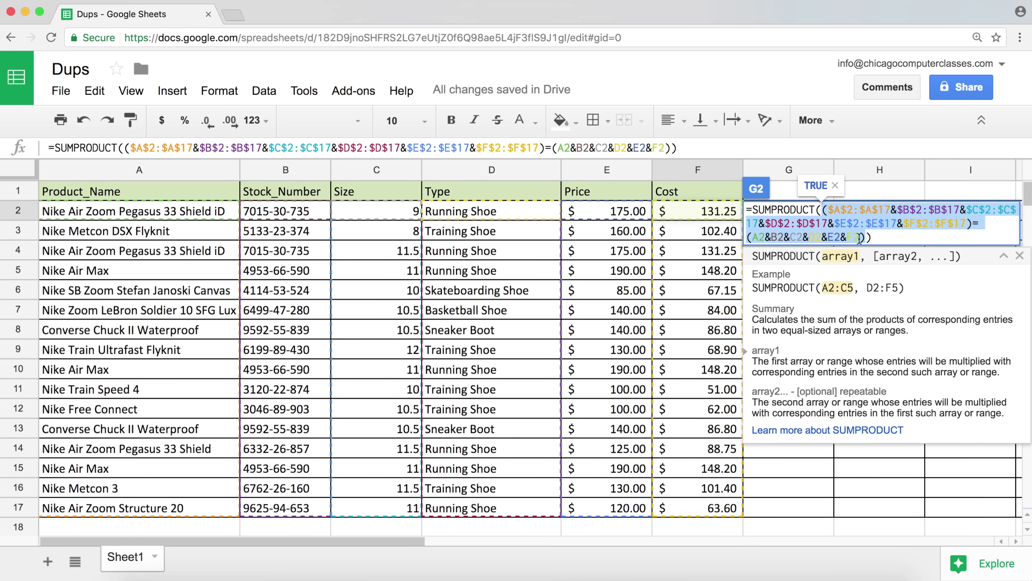
click(826, 210)
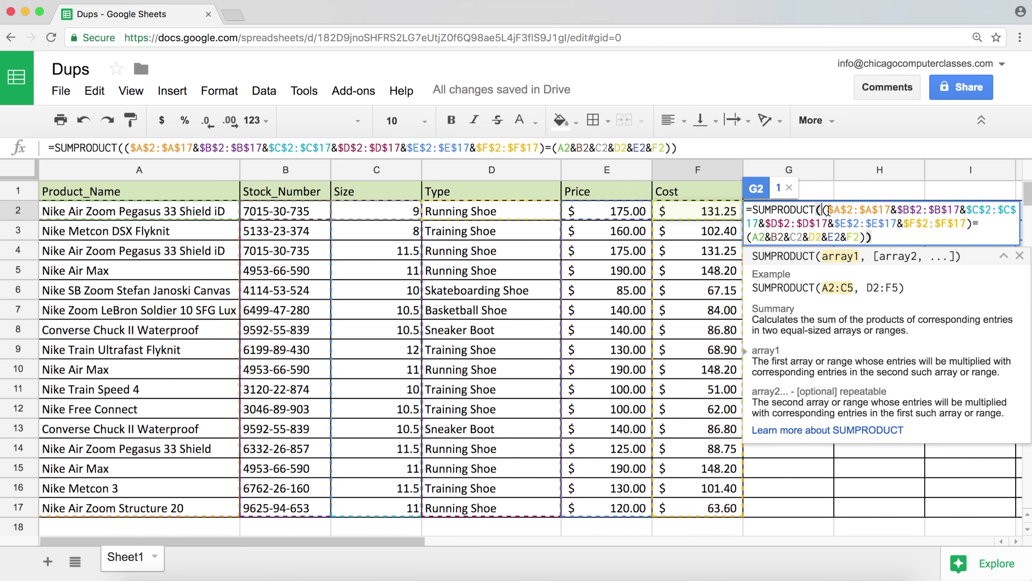
text(()
click(864, 237)
text())
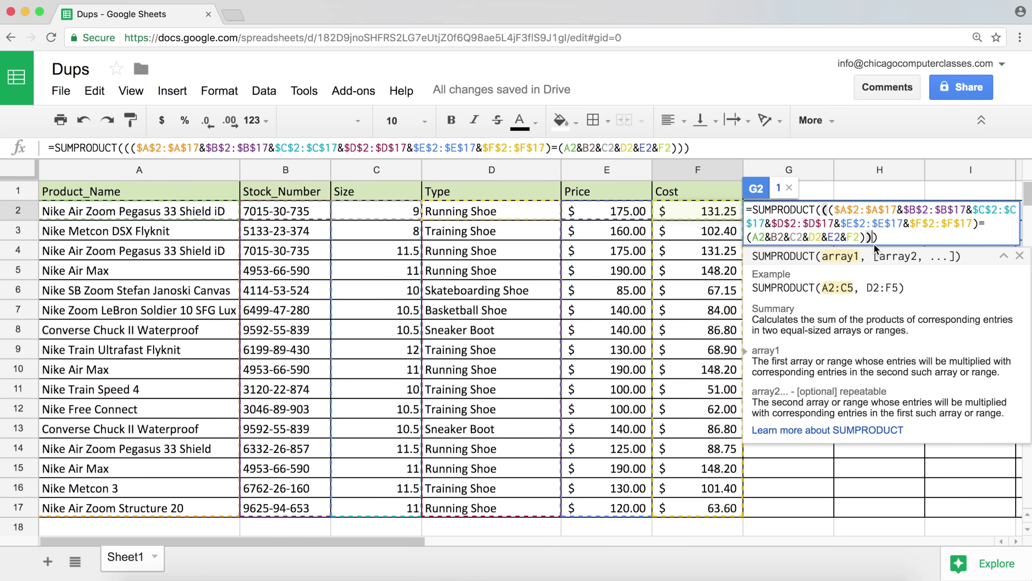
- Add a double minus (--) in front of the wrapped comparison and commit the formula in G2
click(822, 211)
text(--)
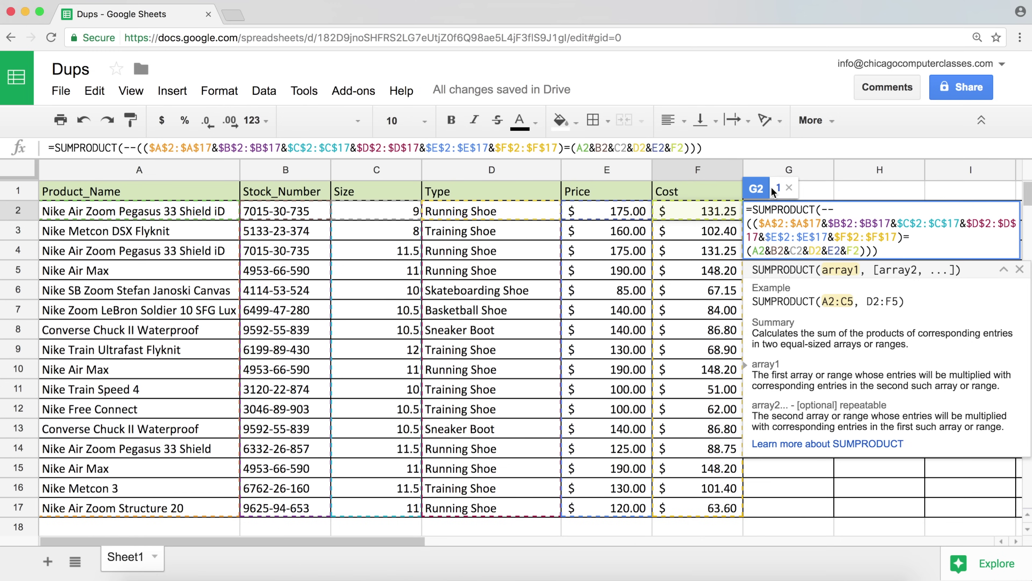
key(Return)
click(795, 210)
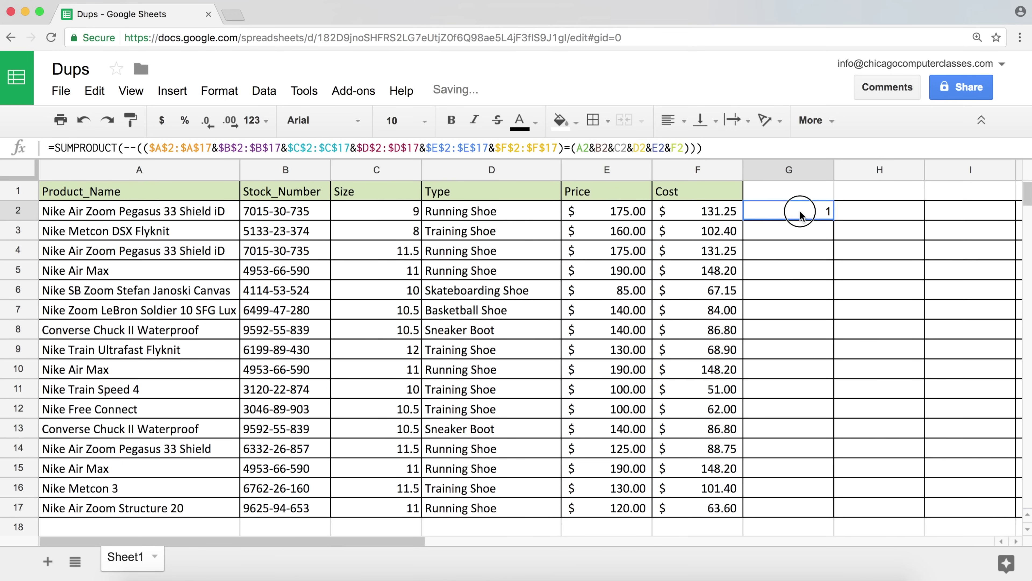
- Compare the two Nike Air Zoom Pegasus 33 Shield iD rows and fill the G2 counting formula down to row 17
drag(202, 210, 716, 213)
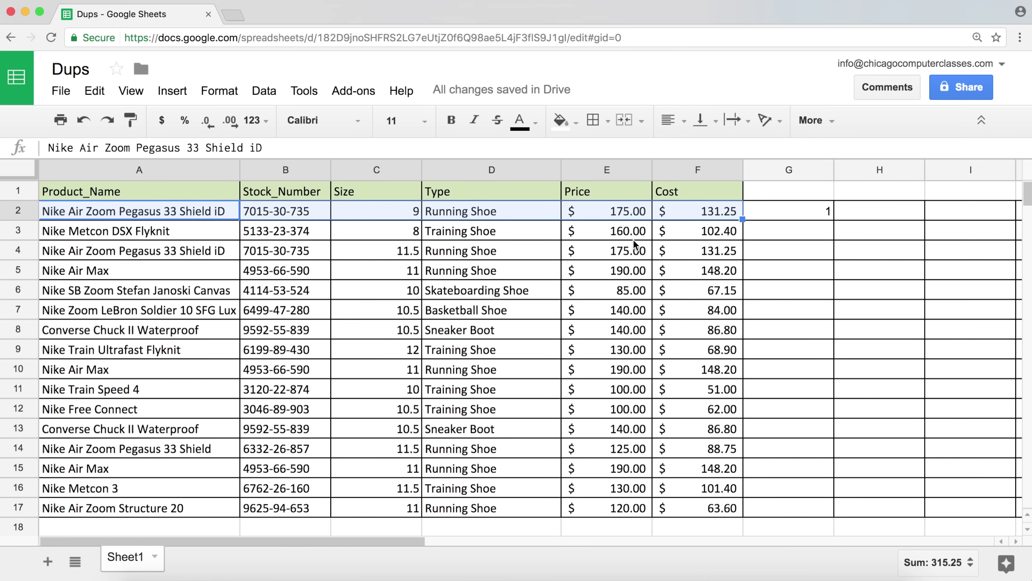
drag(219, 255, 687, 251)
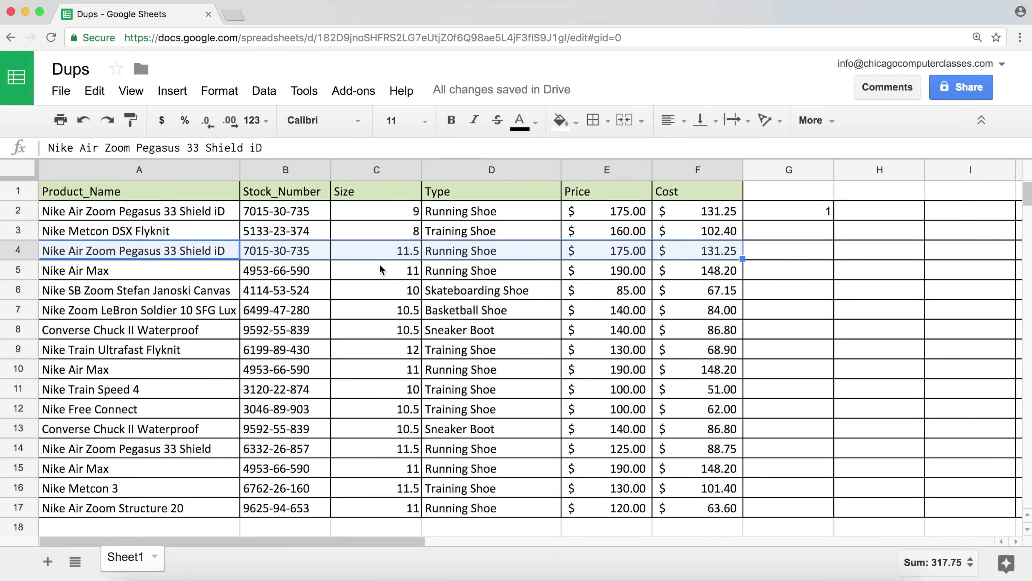
click(796, 210)
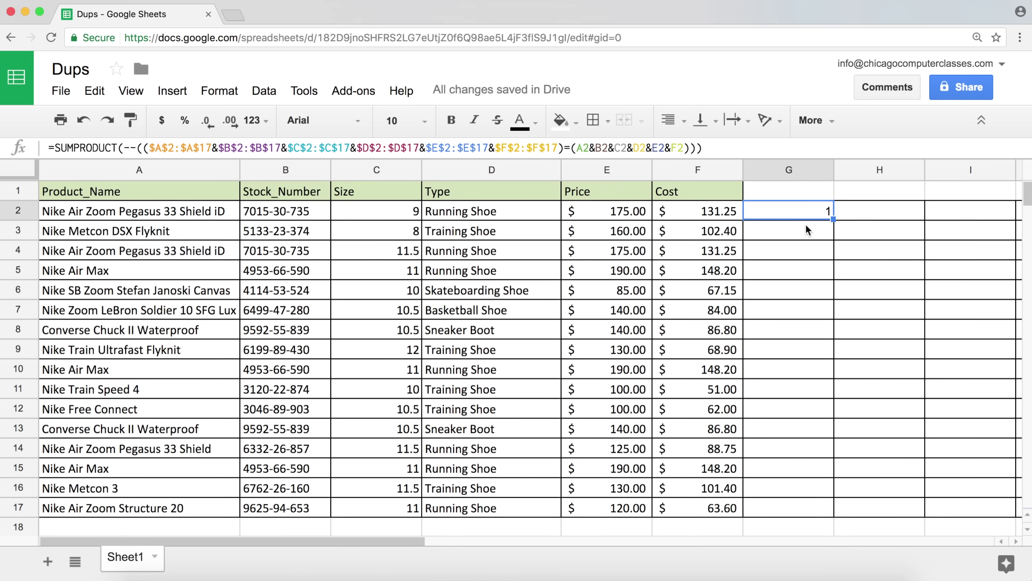
double_click(832, 220)
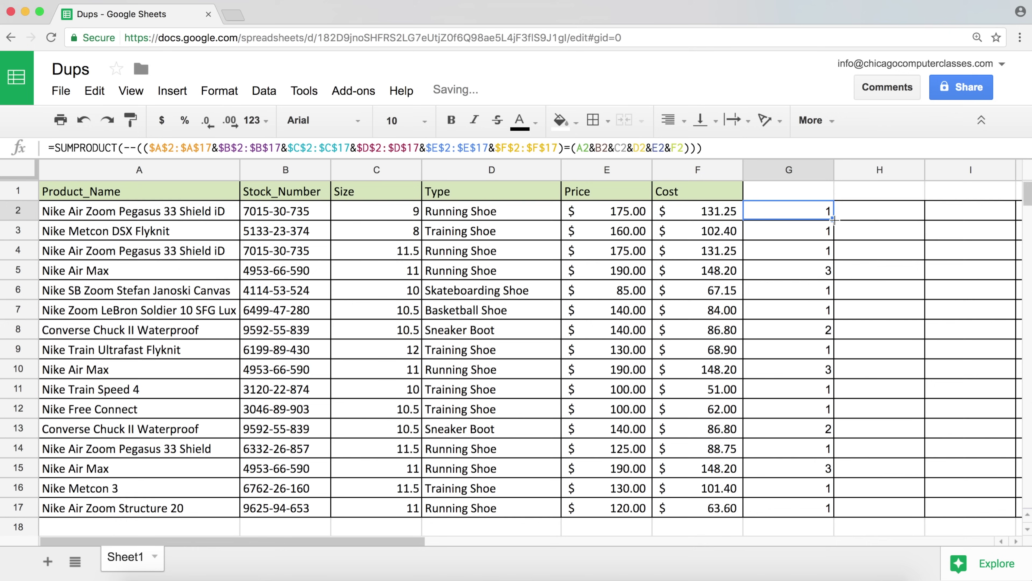
- Check the counts in column G against the matching Nike Air Max rows and the Converse Chuck II Waterproof row
click(813, 277)
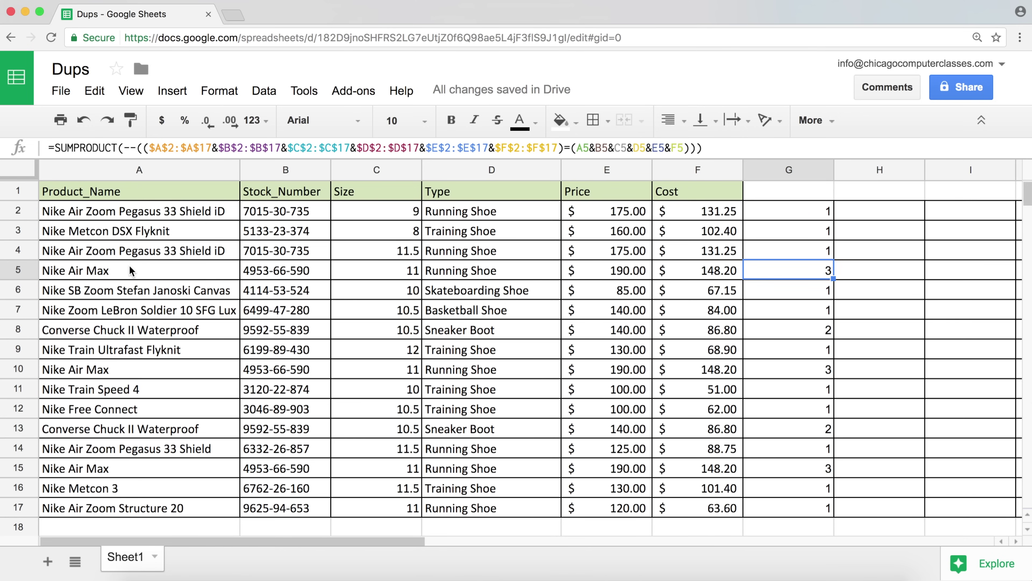
drag(130, 271, 684, 269)
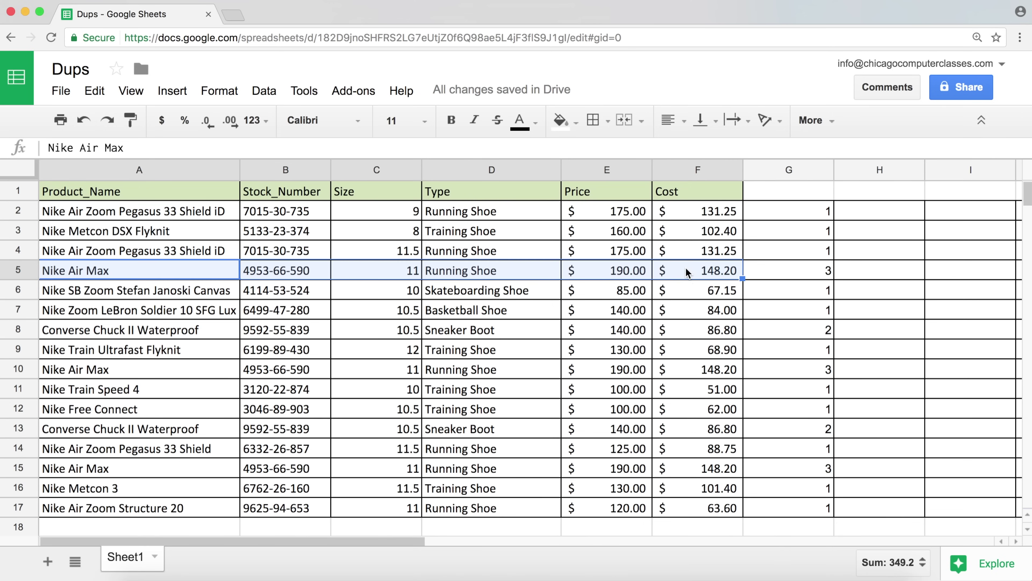
drag(707, 369, 170, 373)
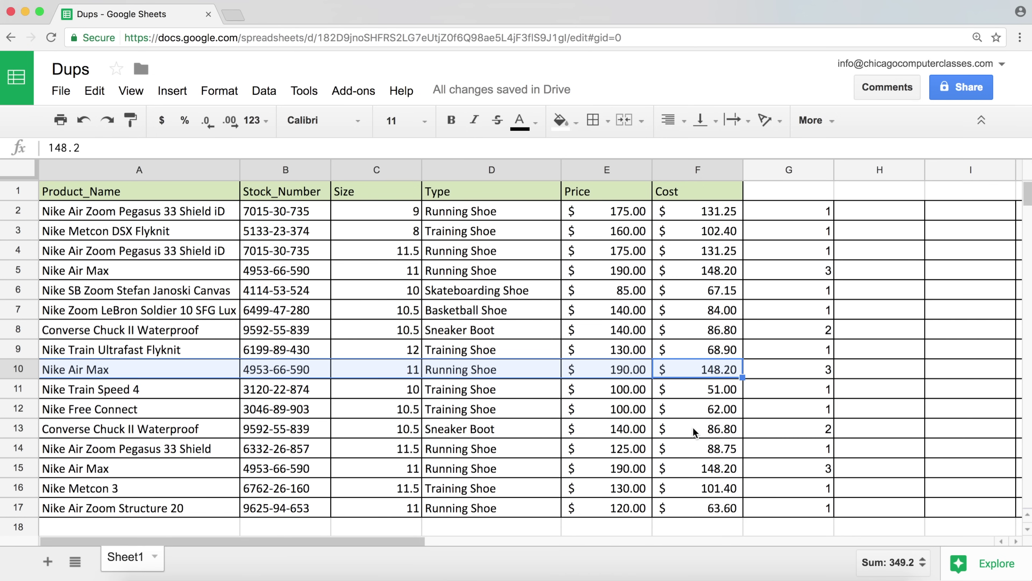
drag(716, 468, 195, 471)
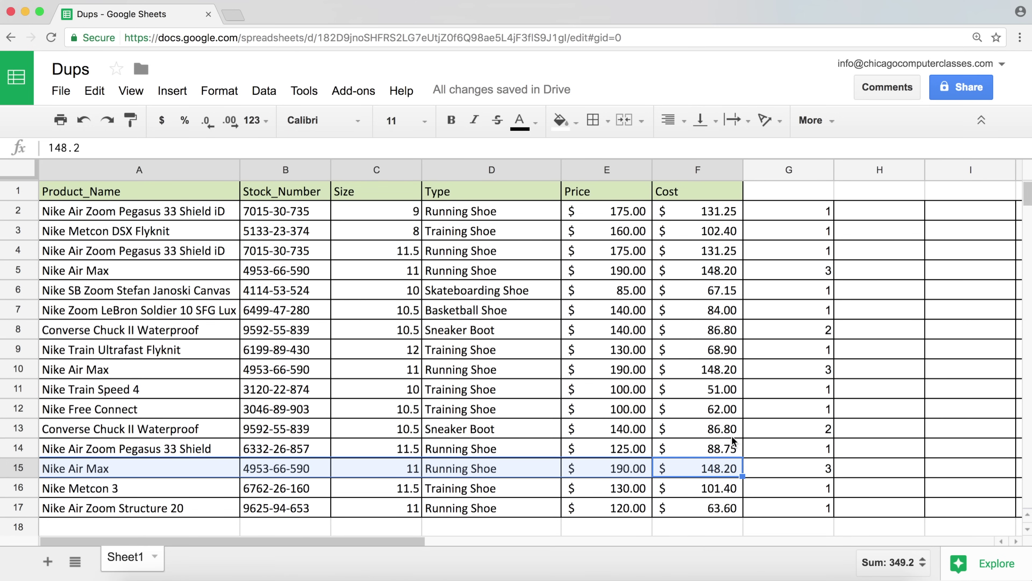
drag(721, 428, 219, 431)
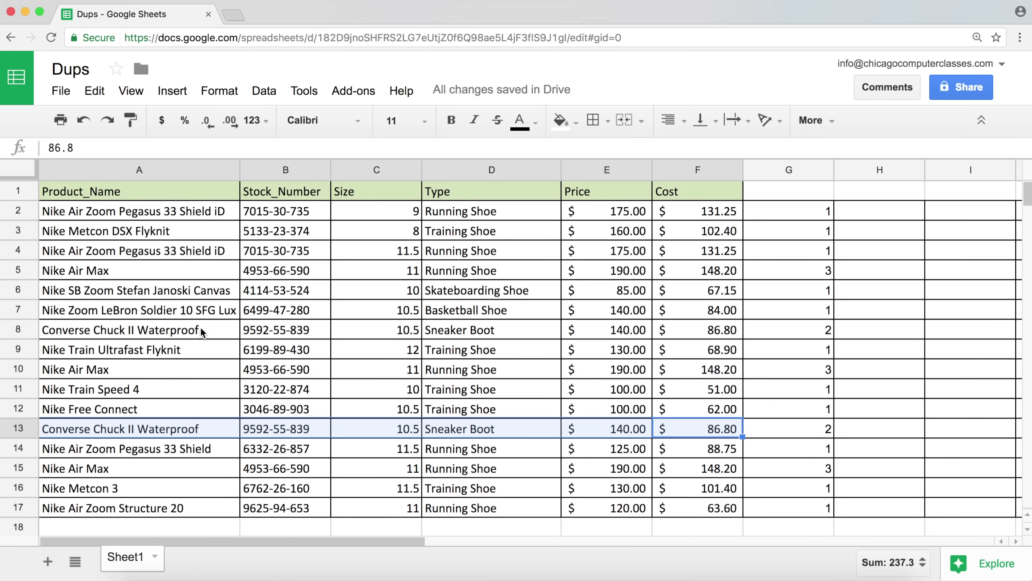
- Append >1 to the end of the SUMPRODUCT formula in G2 and fill it down through G17
click(800, 208)
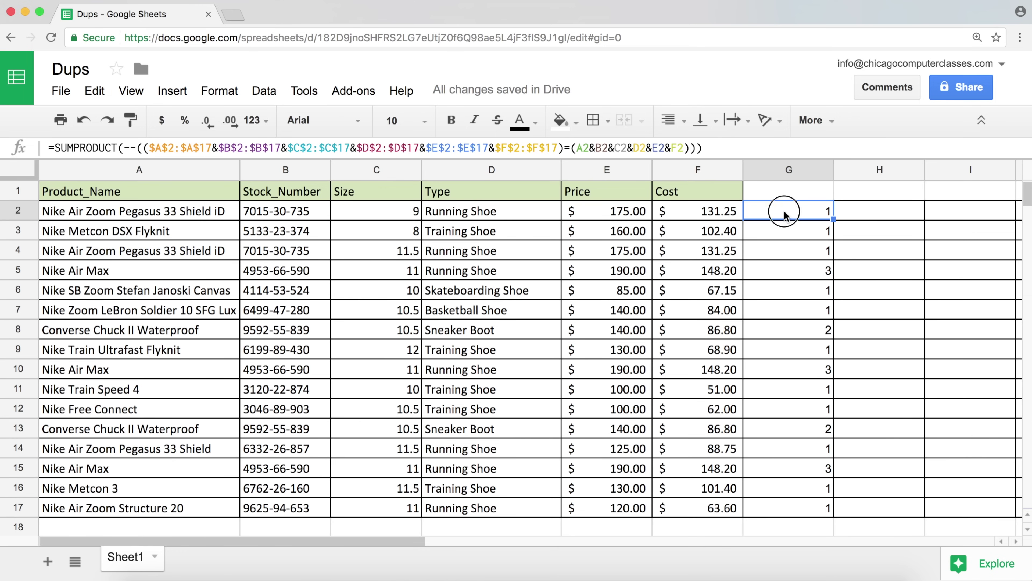
double_click(786, 214)
click(888, 250)
text(>1)
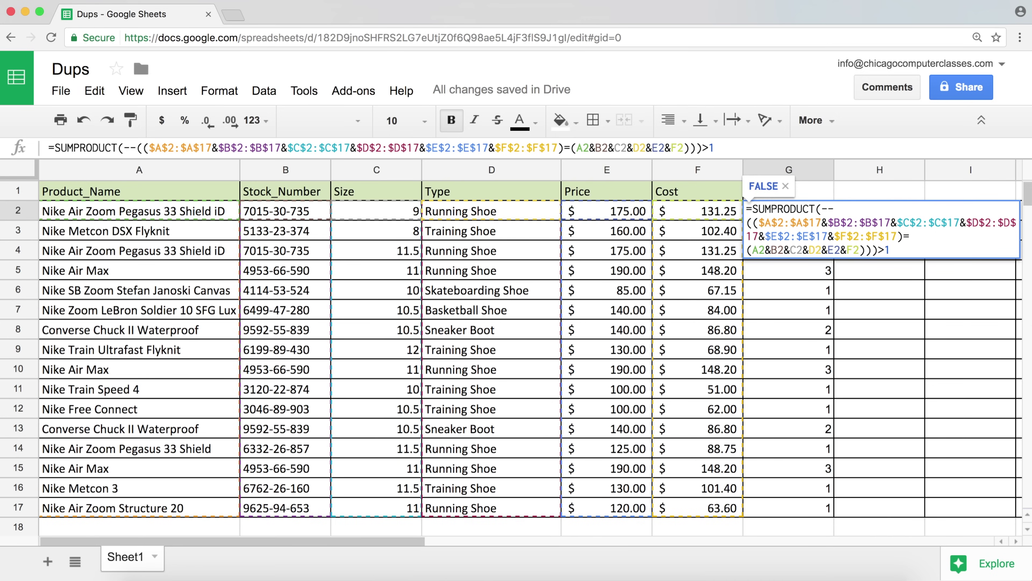
key(Return)
click(806, 210)
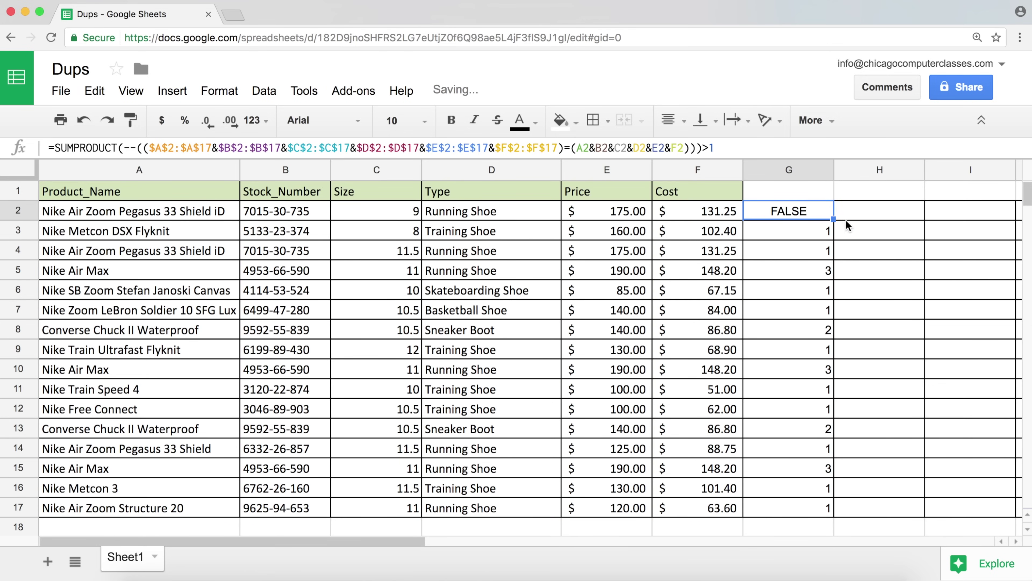
drag(833, 220, 838, 512)
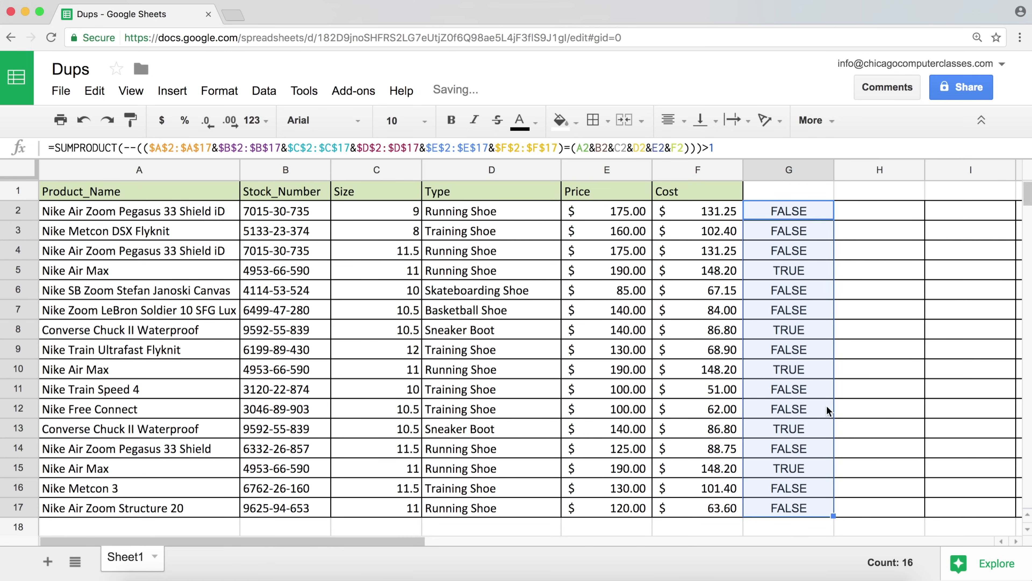
- Check several column G results and fill the formulas in G2:G17 across through column L
click(806, 277)
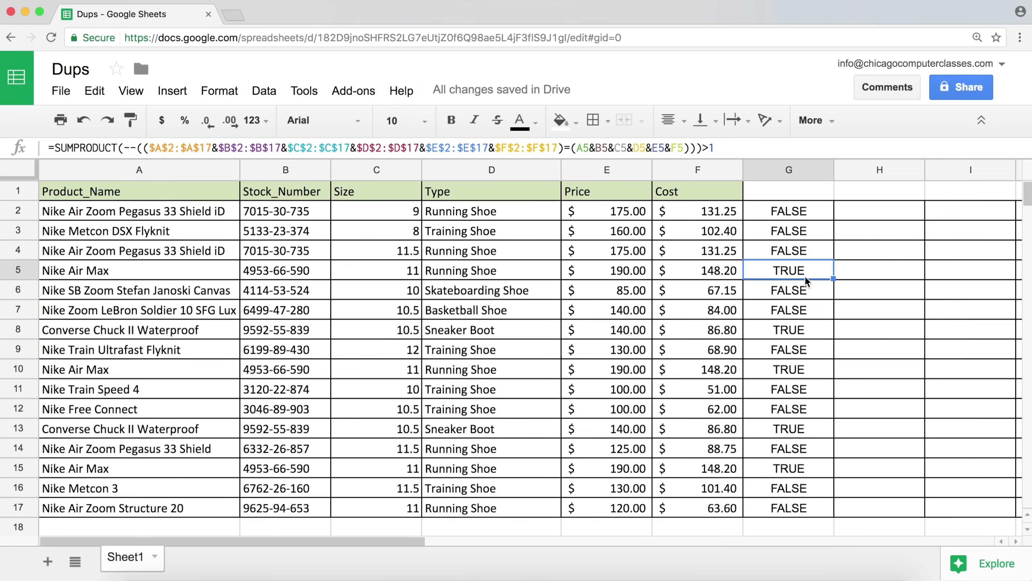
click(796, 330)
click(806, 369)
drag(803, 211, 821, 509)
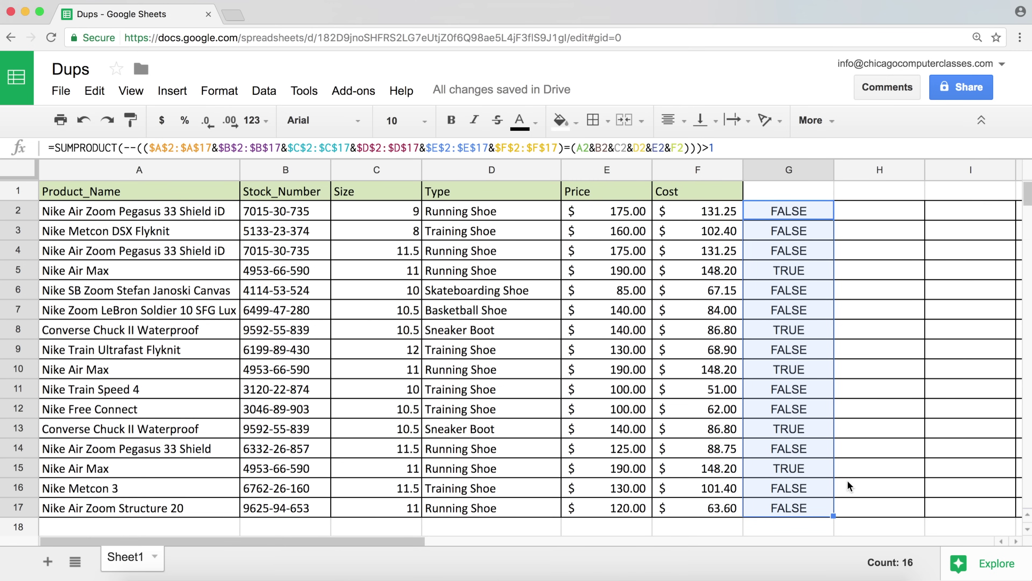
drag(833, 516, 900, 522)
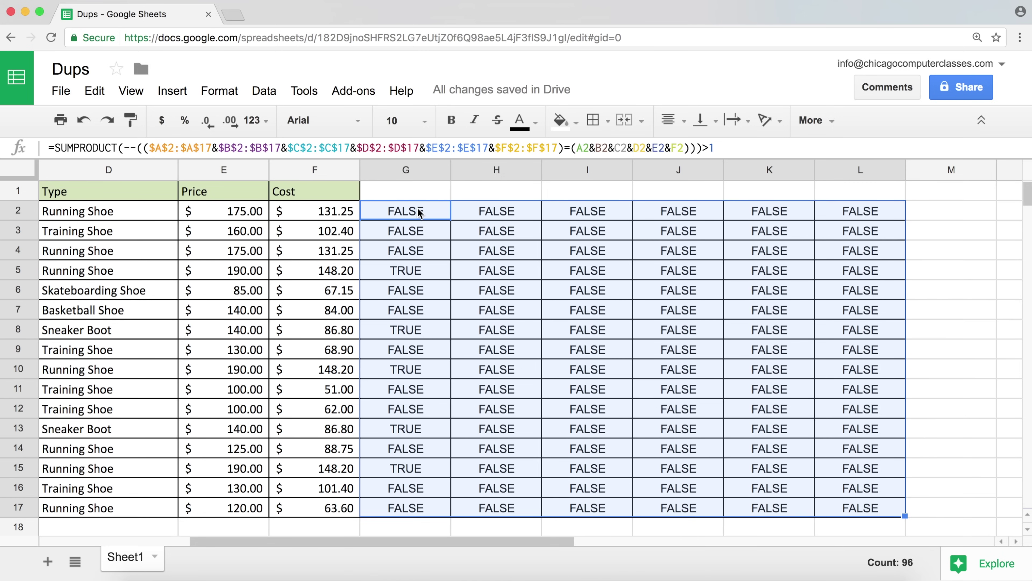
- Examine the filled results across rows 2 and 5 and the joined row references in H5's formula
drag(419, 211, 836, 210)
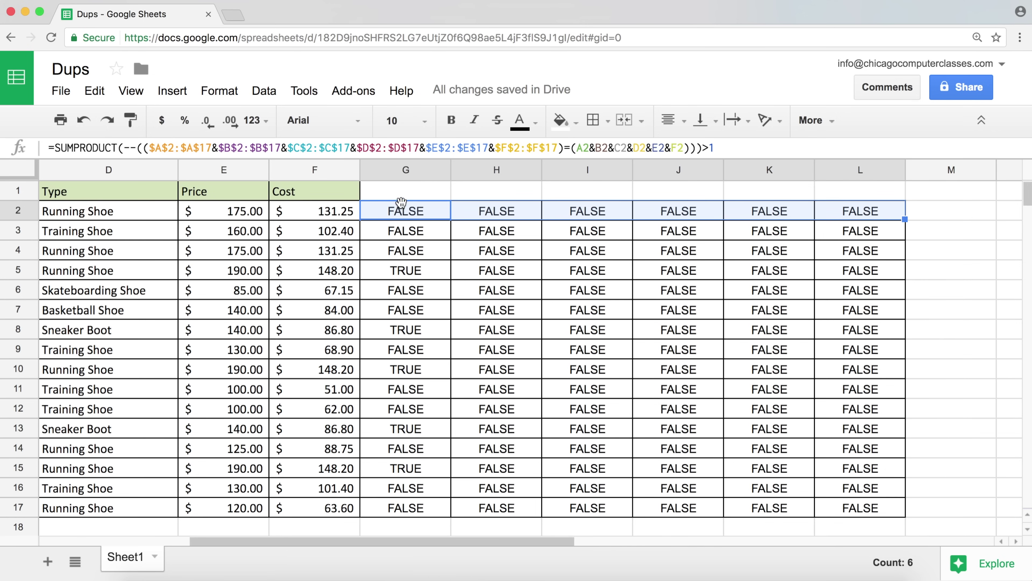
drag(413, 274, 827, 276)
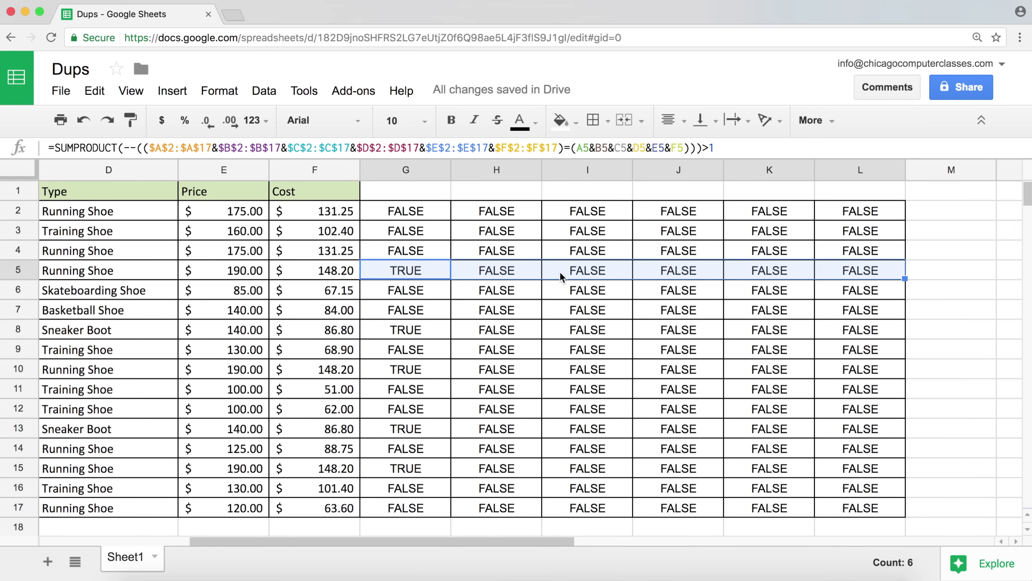
click(490, 268)
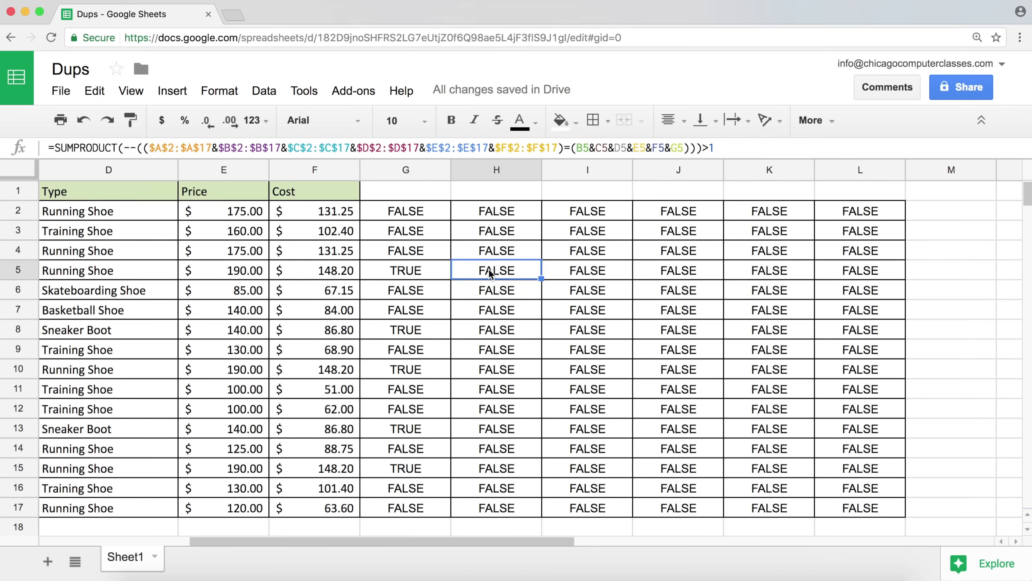
double_click(489, 269)
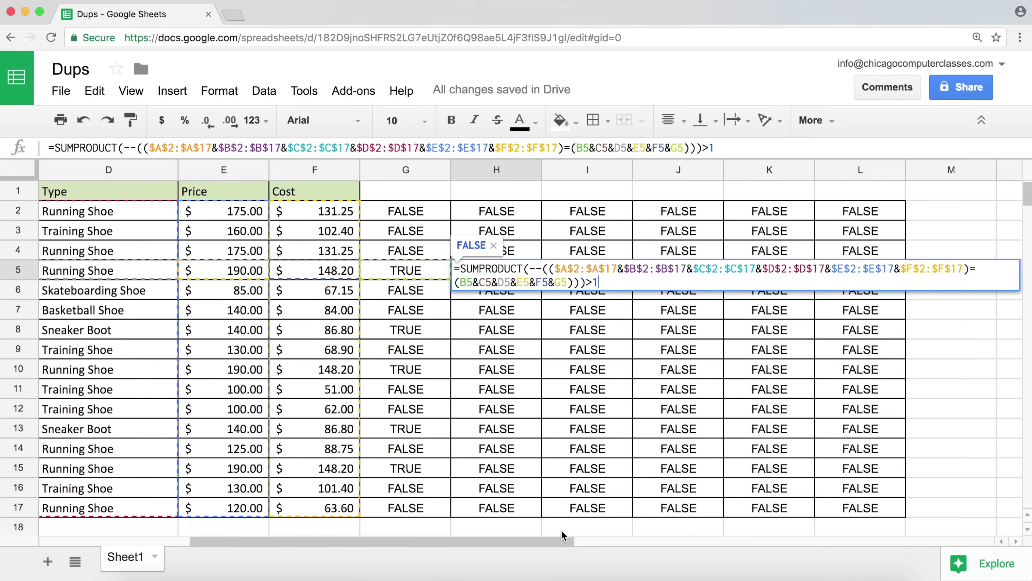
drag(561, 543, 427, 554)
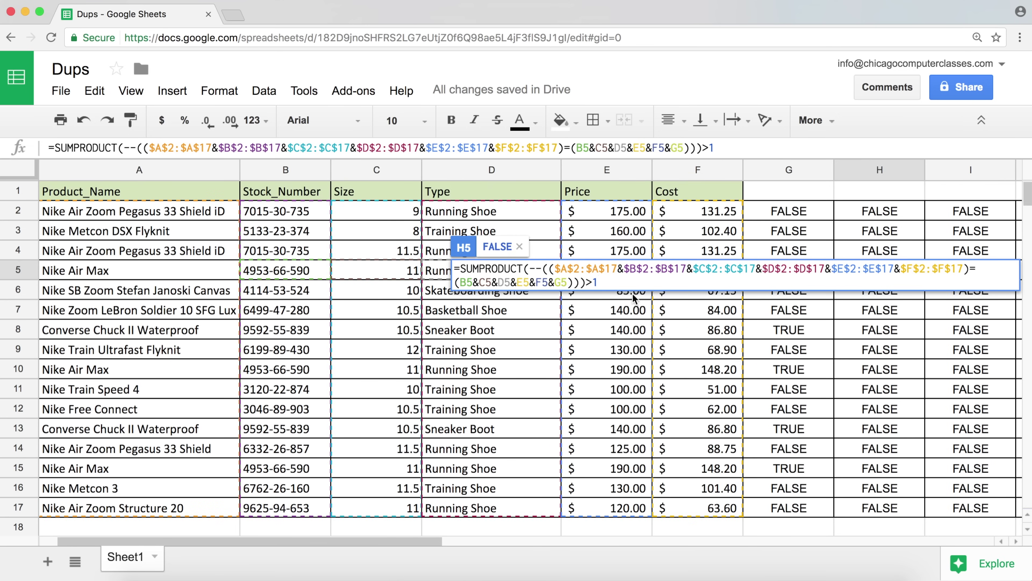
drag(459, 282, 567, 288)
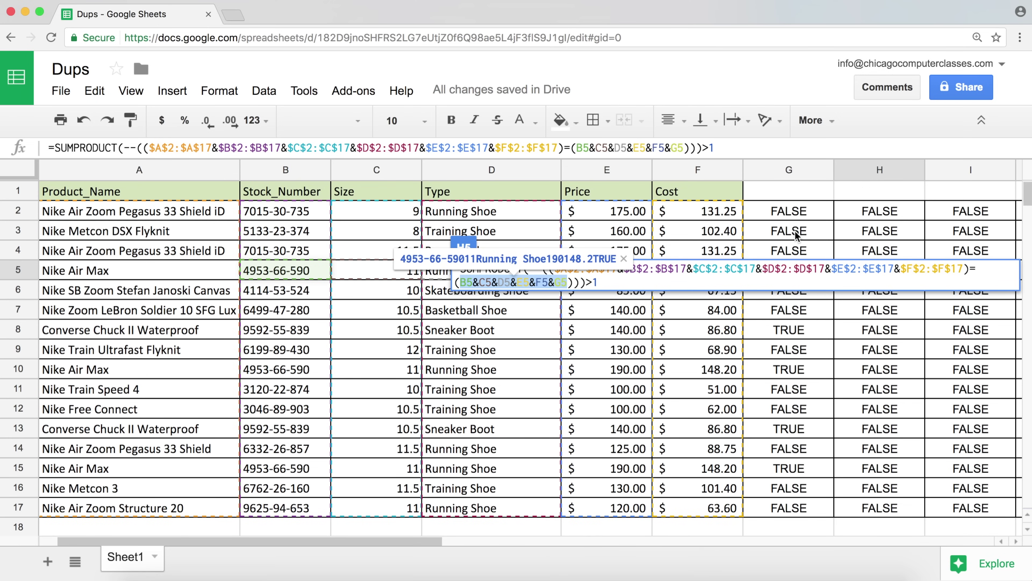
key(Return)
- Make the column letters absolute in the A2, B2 and C2 row references of G2's SUMPRODUCT formula
click(767, 216)
double_click(768, 214)
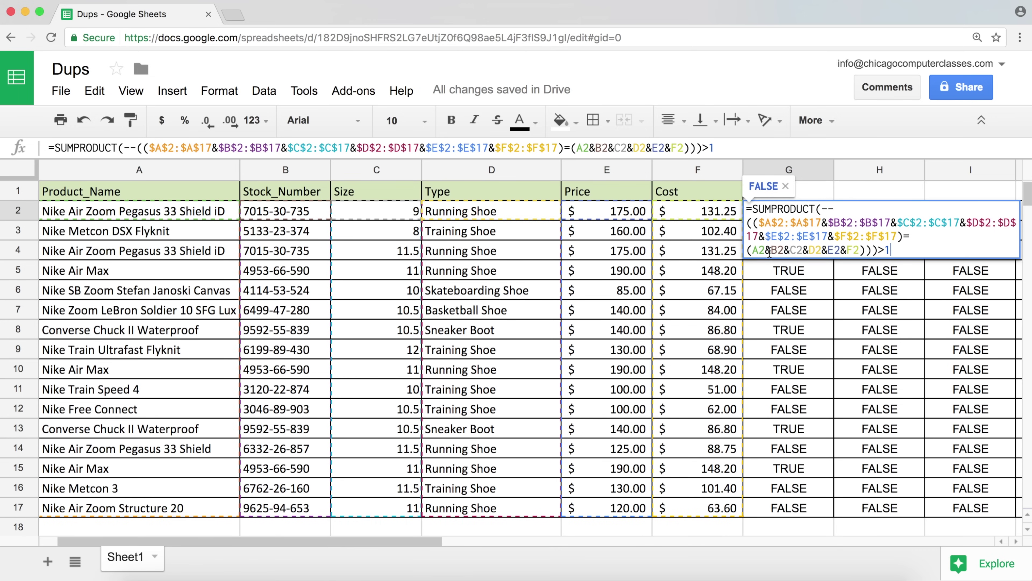
click(753, 251)
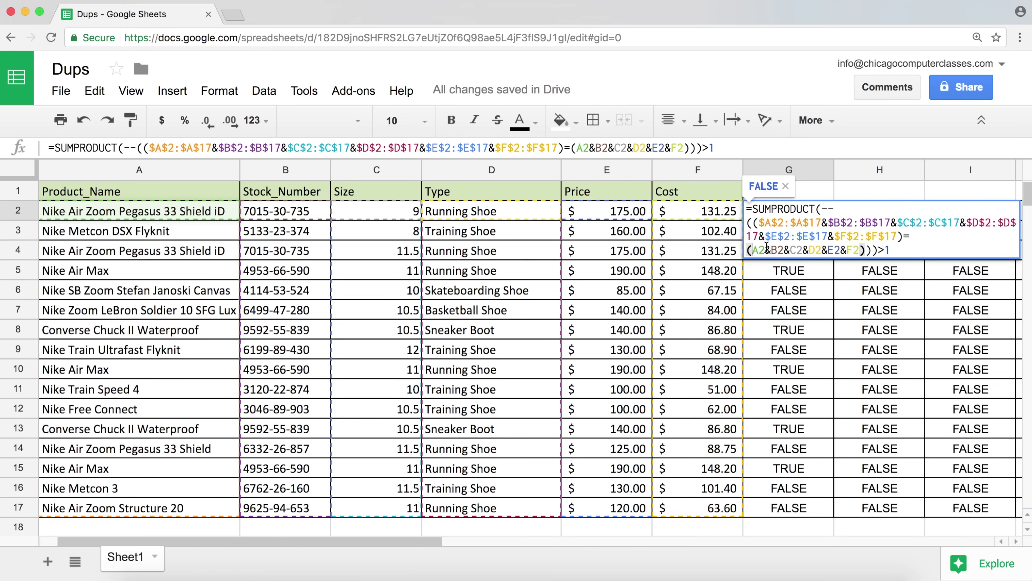
text($)
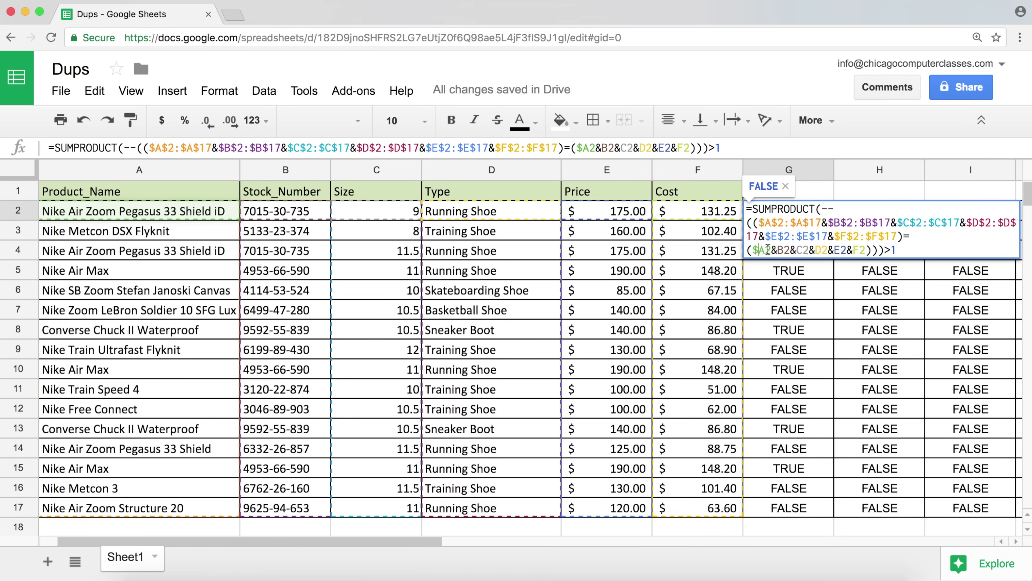
click(777, 250)
text($)
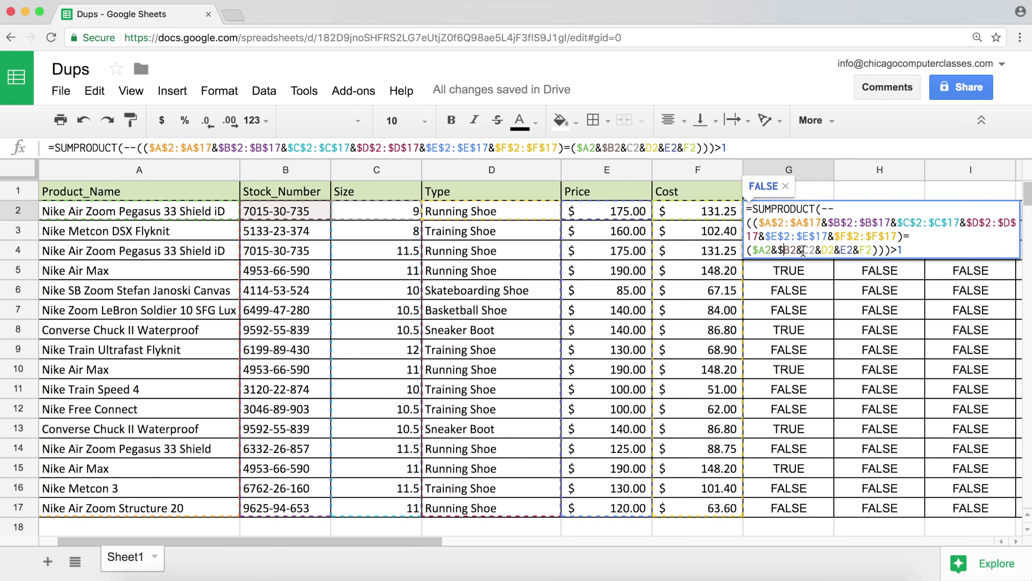
click(804, 250)
text($)
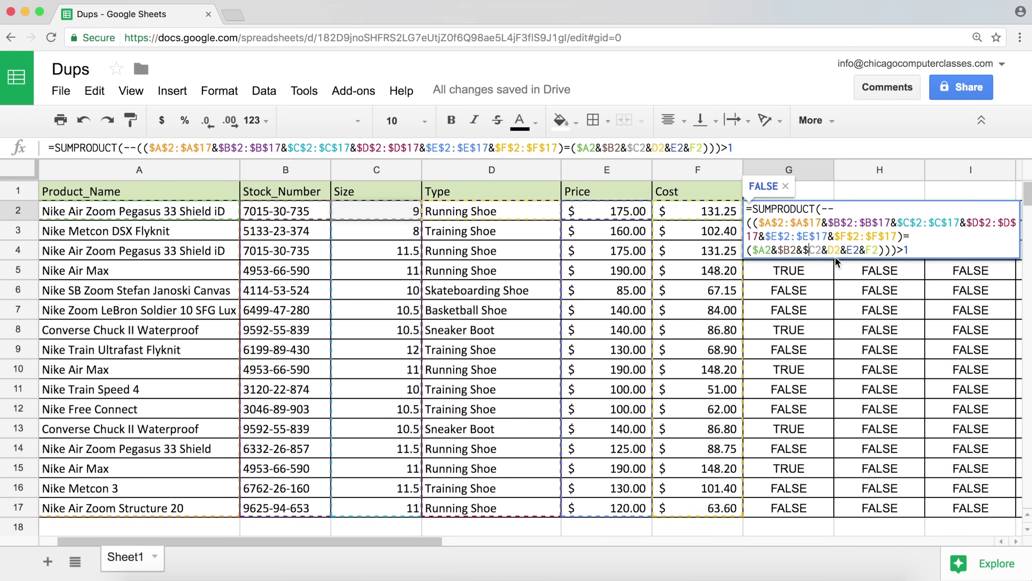
- Make the column letters absolute in the D2, E2 and F2 references of G2's formula and commit it
click(827, 250)
text($)
click(855, 251)
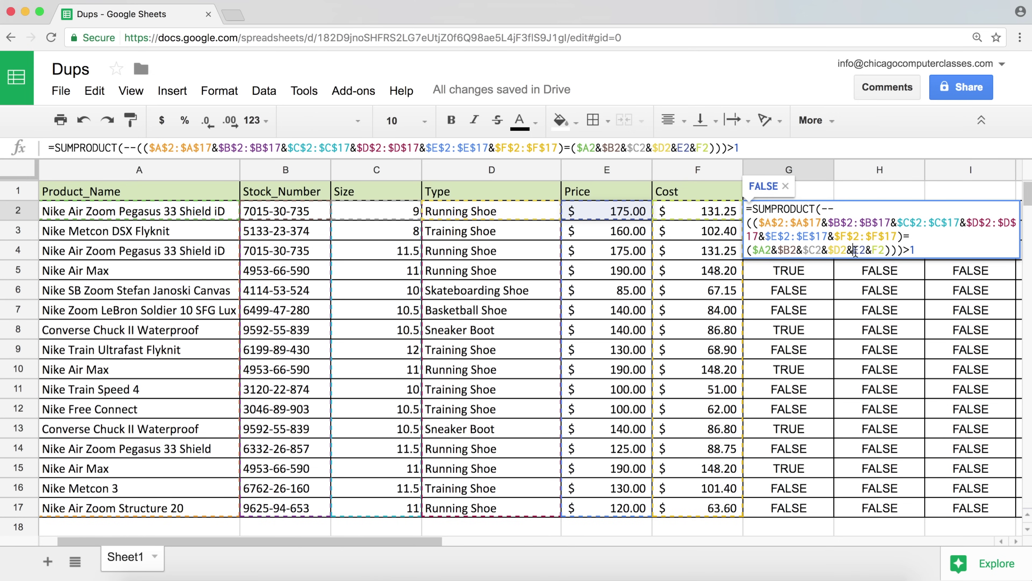
text($)
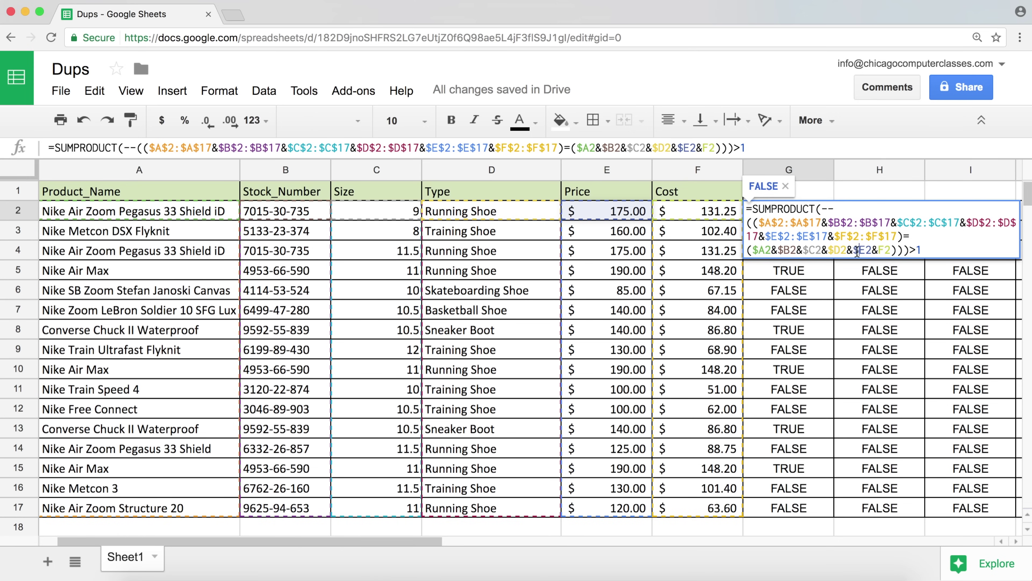
click(879, 251)
text($)
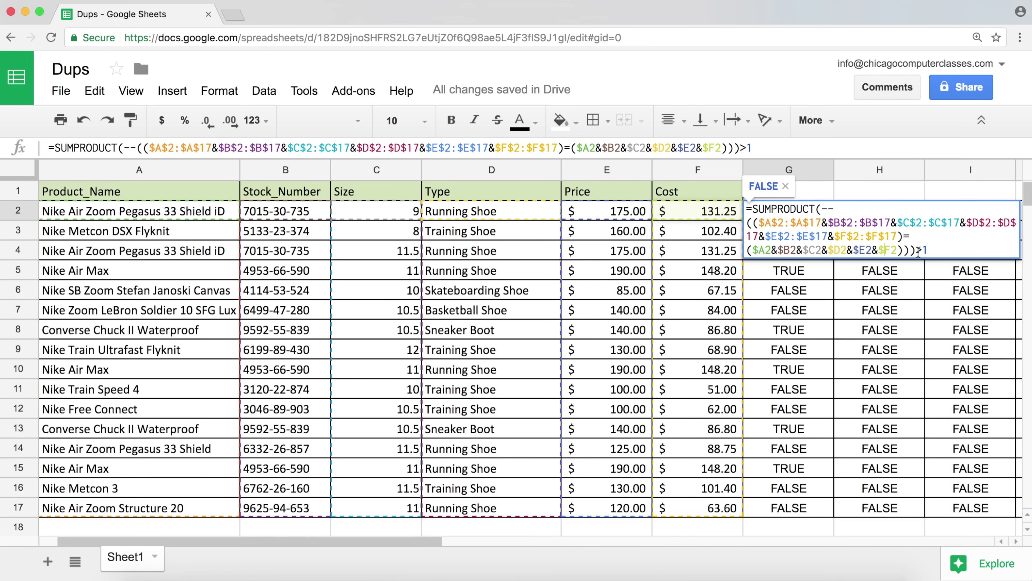
click(940, 253)
key(Return)
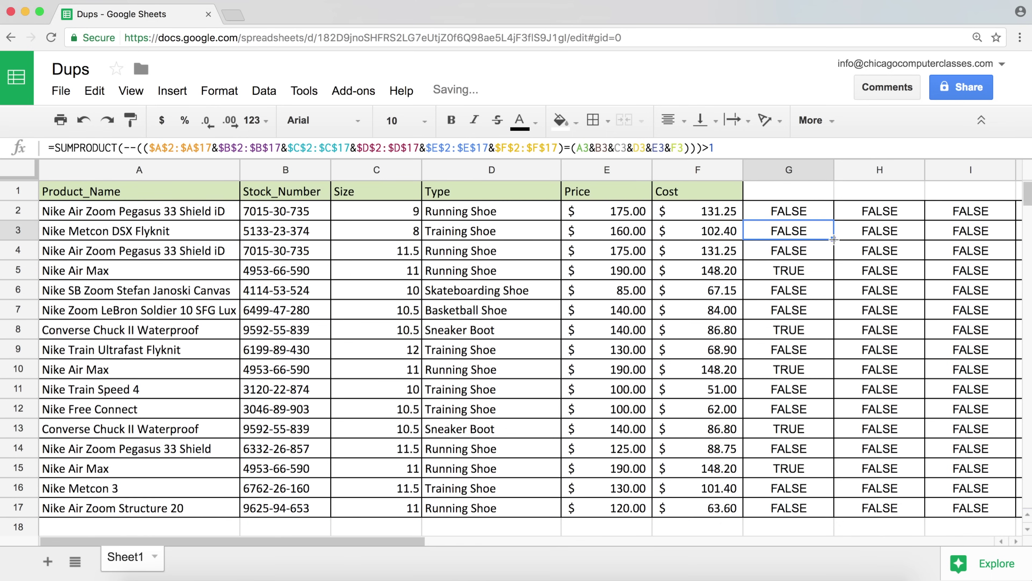
- Fill G2's formula through the whole range G2:L17 and check the results across rows 2 to 5
click(812, 214)
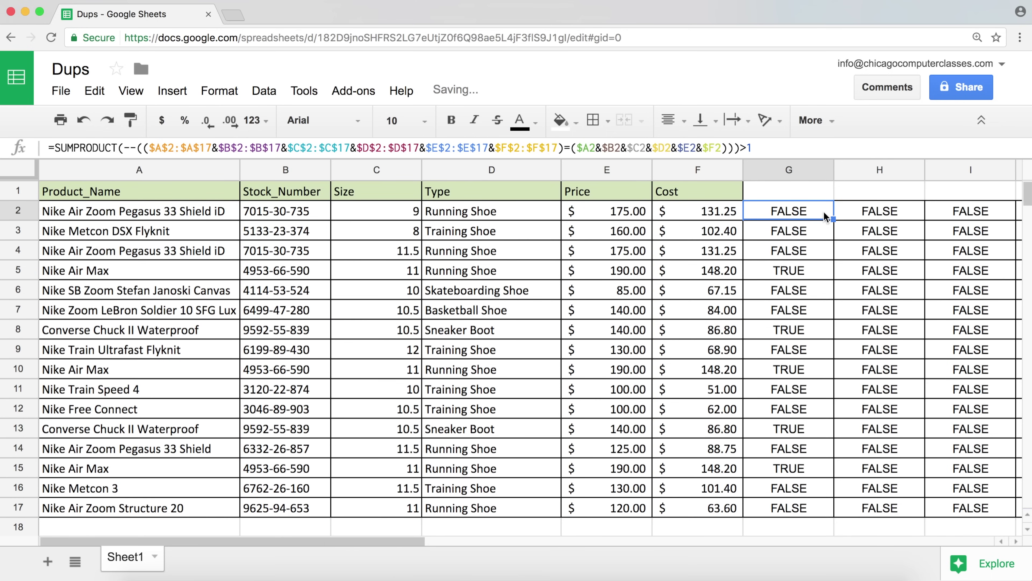
drag(833, 219, 903, 516)
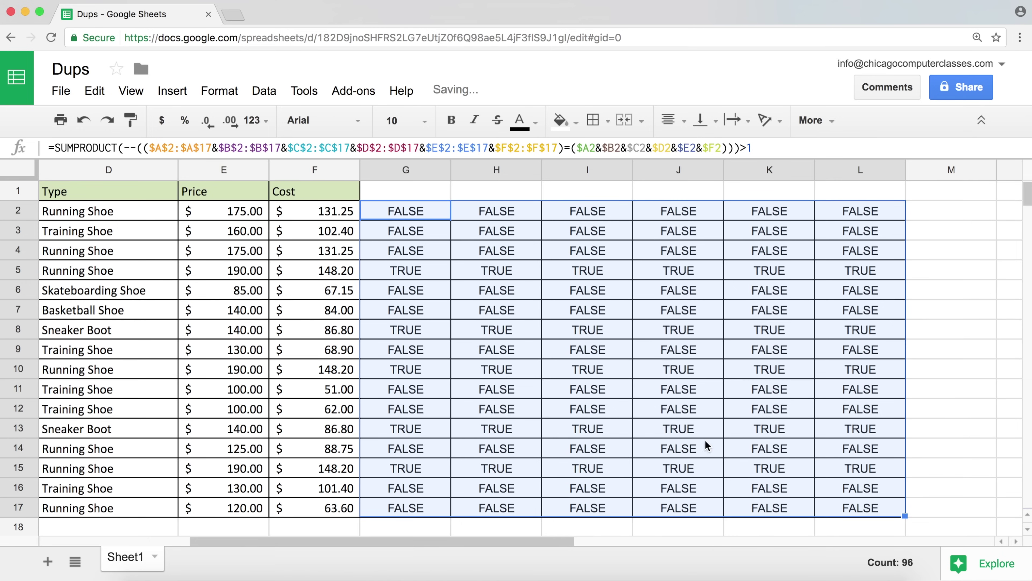
drag(415, 213, 839, 255)
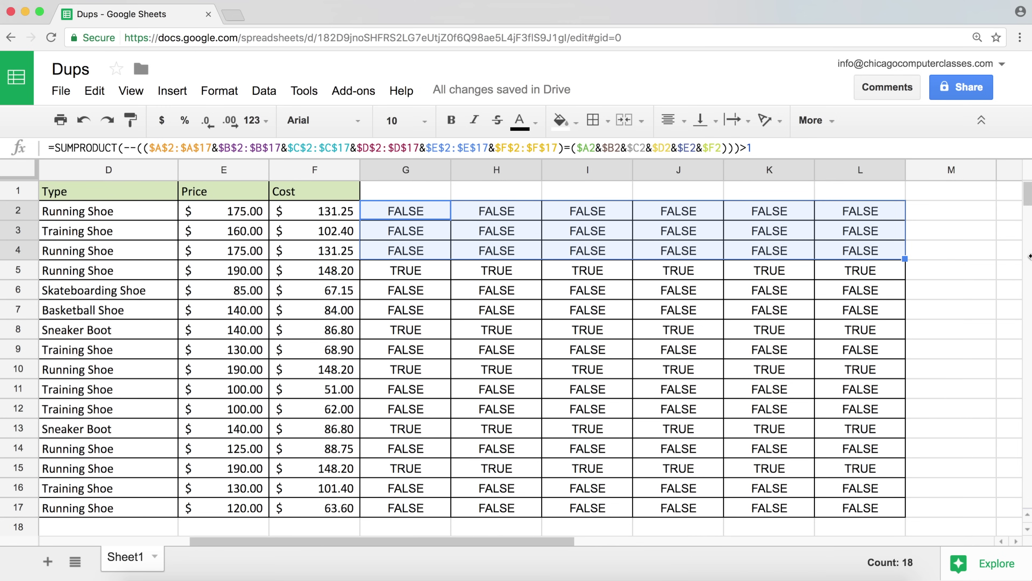
drag(405, 273, 848, 272)
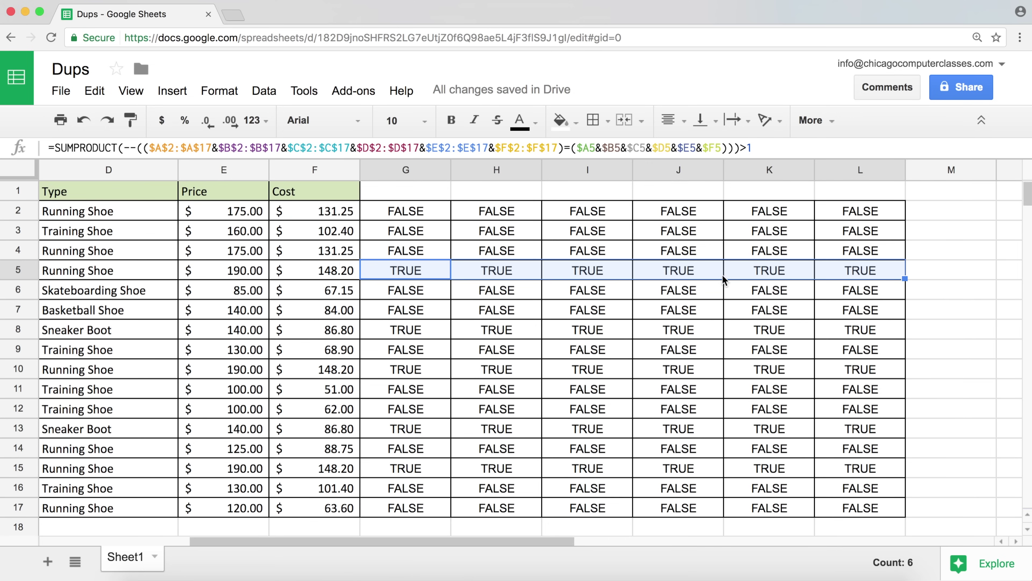
drag(505, 543, 418, 545)
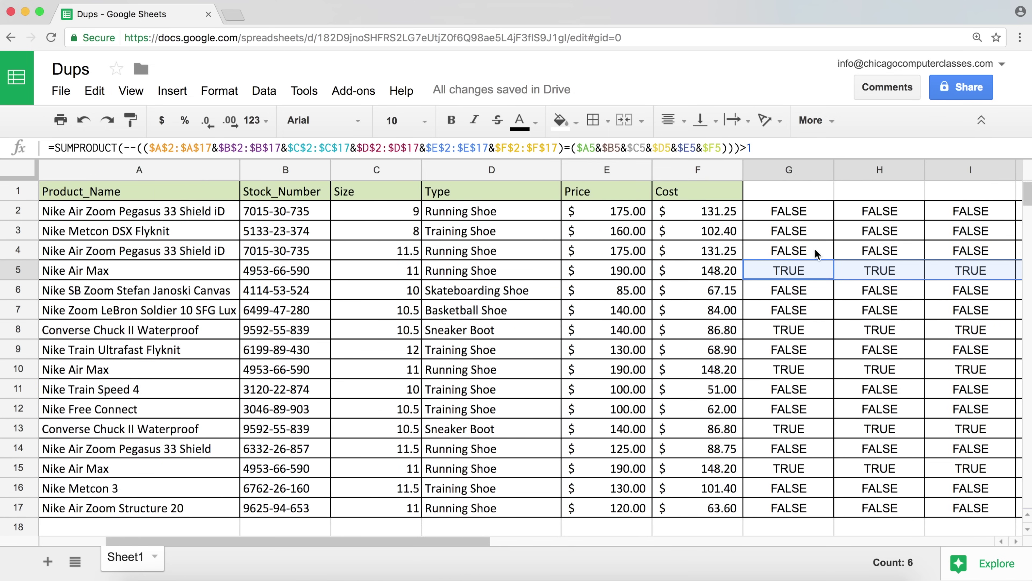
drag(435, 544, 329, 544)
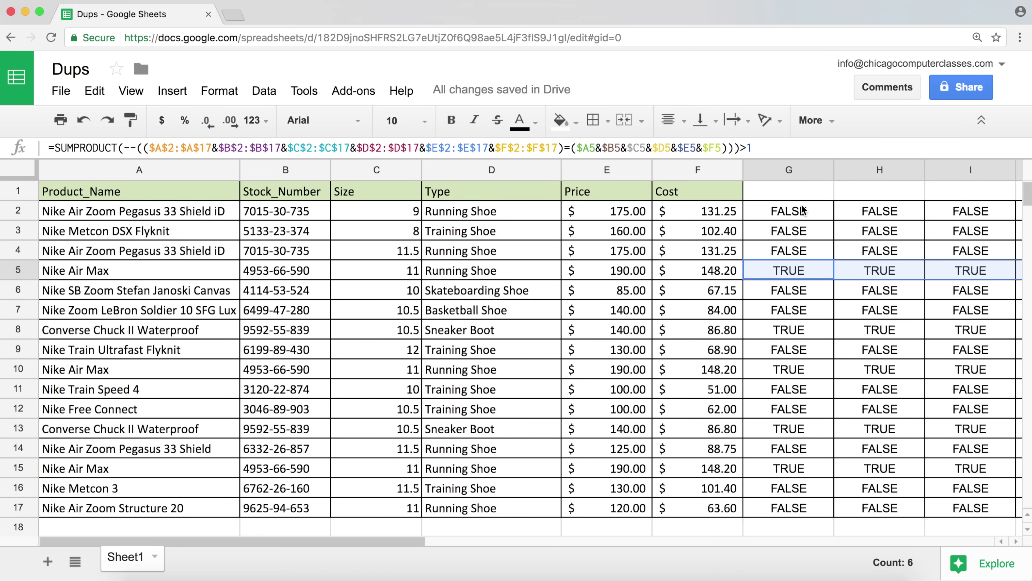
- Copy the complete SUMPRODUCT formula text from G2 without changing the cell
click(824, 207)
double_click(804, 213)
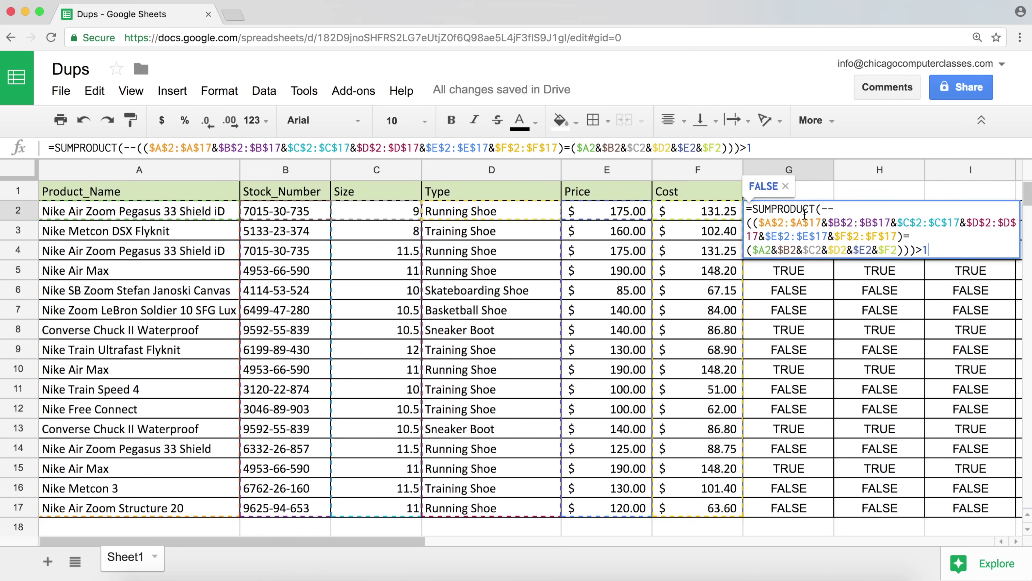
drag(932, 250, 724, 188)
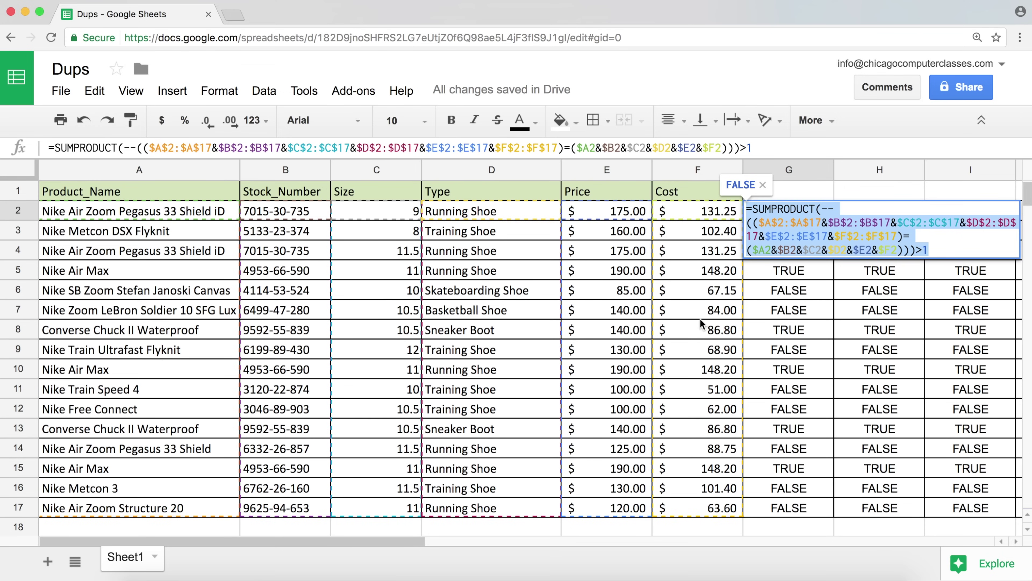
key(Escape)
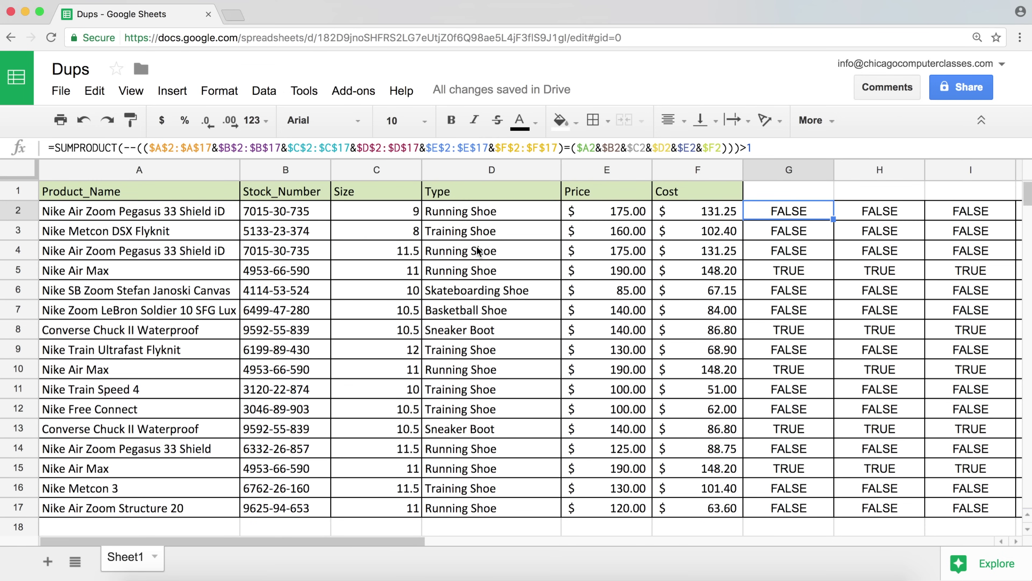
- Create a conditional formatting rule for A2:F17 that uses the copied SUMPRODUCT formula as its custom formula
drag(80, 214, 686, 509)
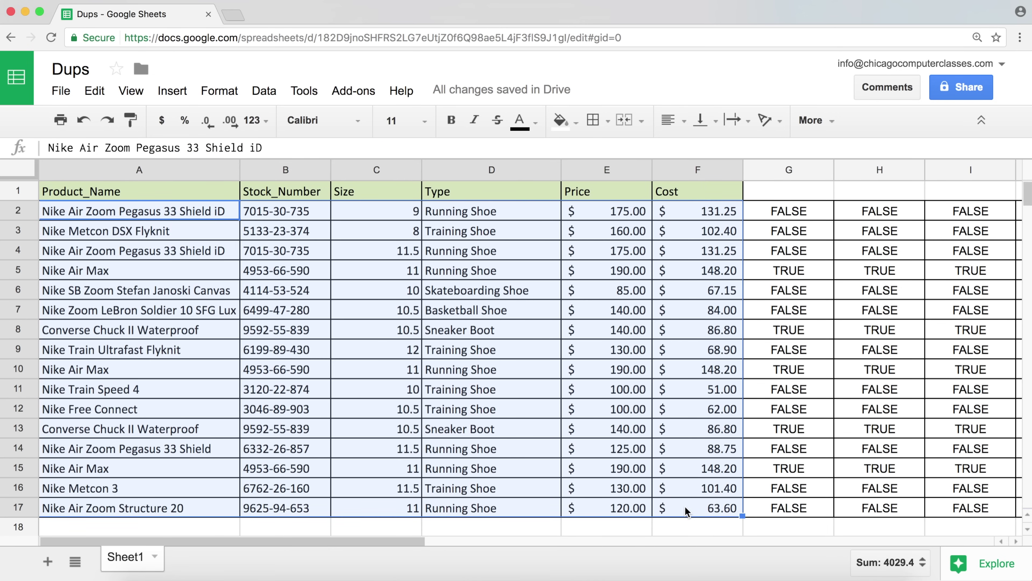
click(220, 92)
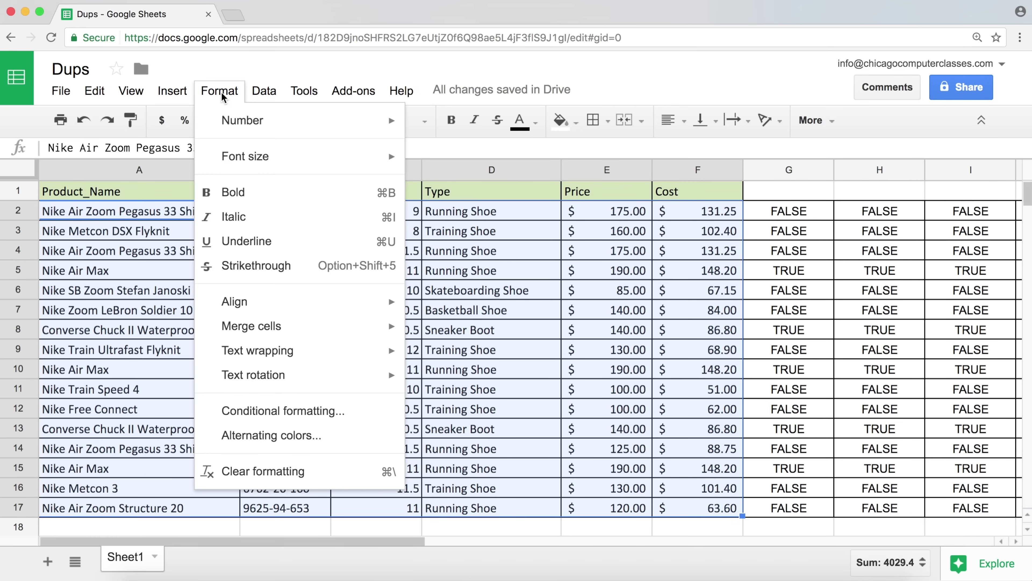
click(282, 411)
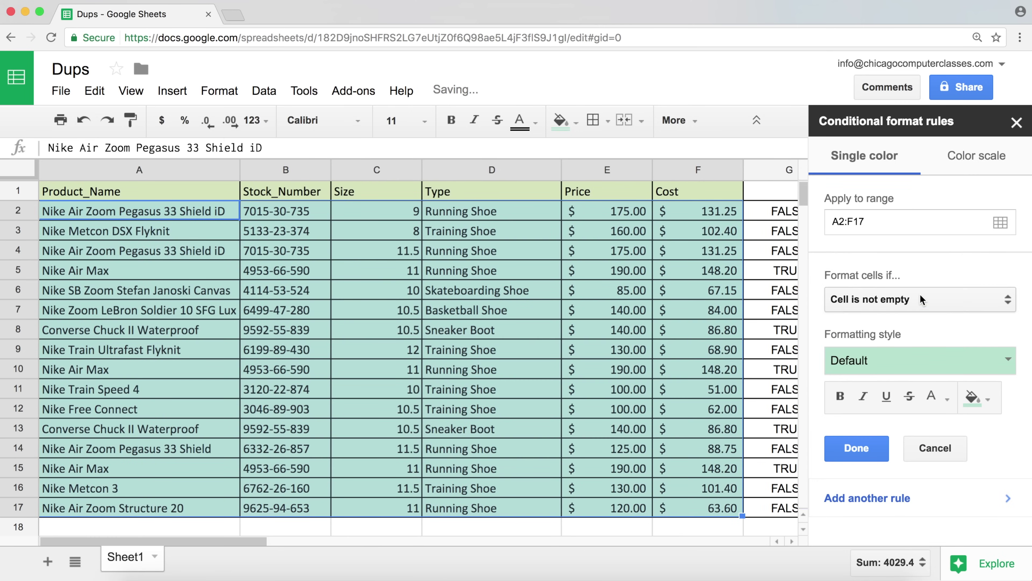
click(928, 307)
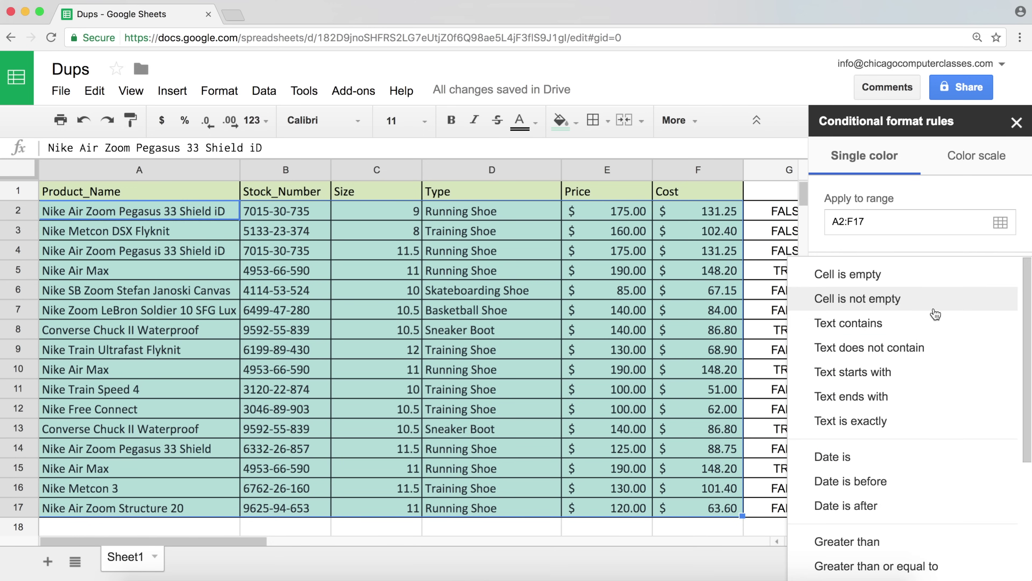
drag(1027, 327, 1028, 445)
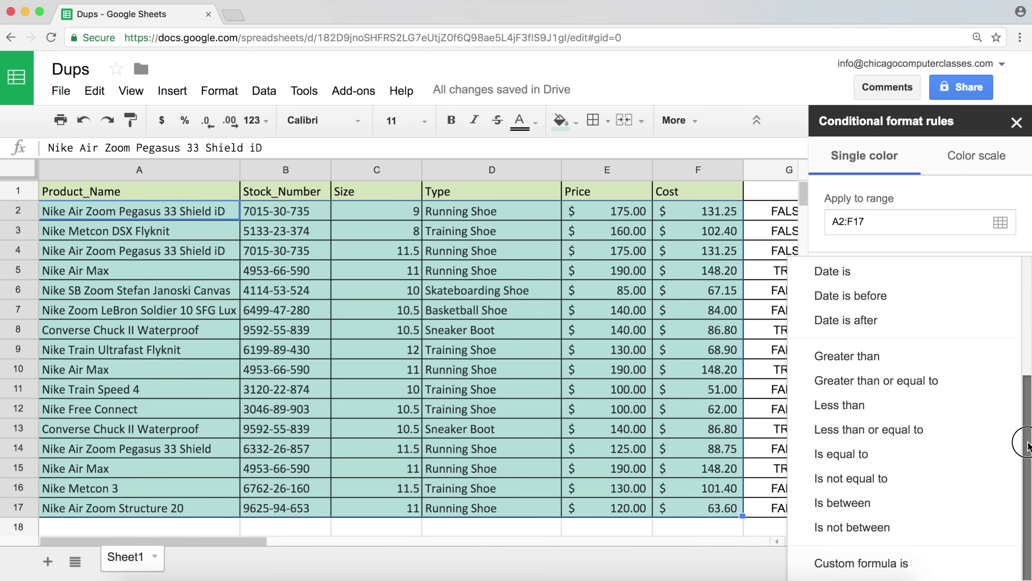
click(866, 563)
click(898, 329)
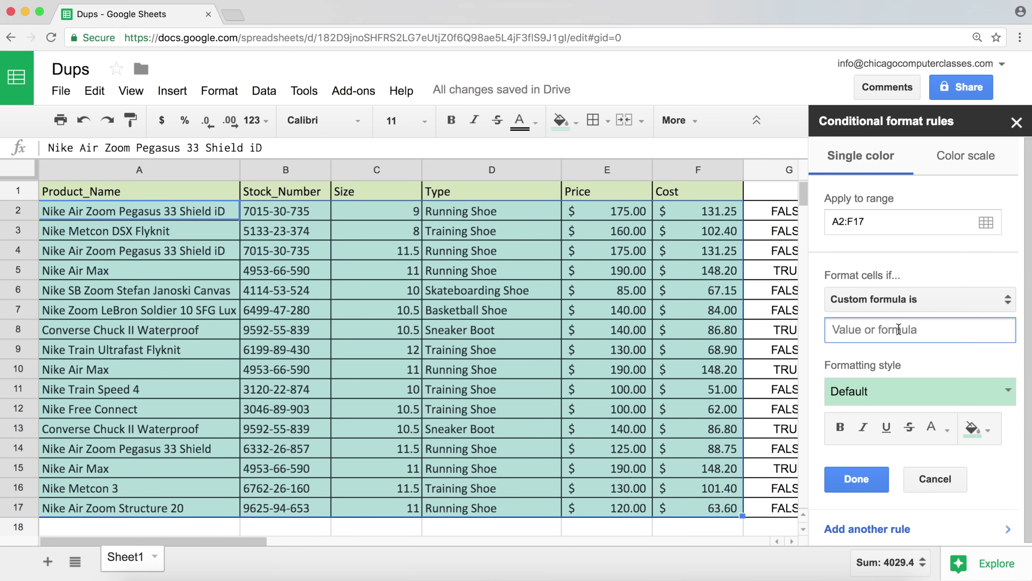
key(super+v)
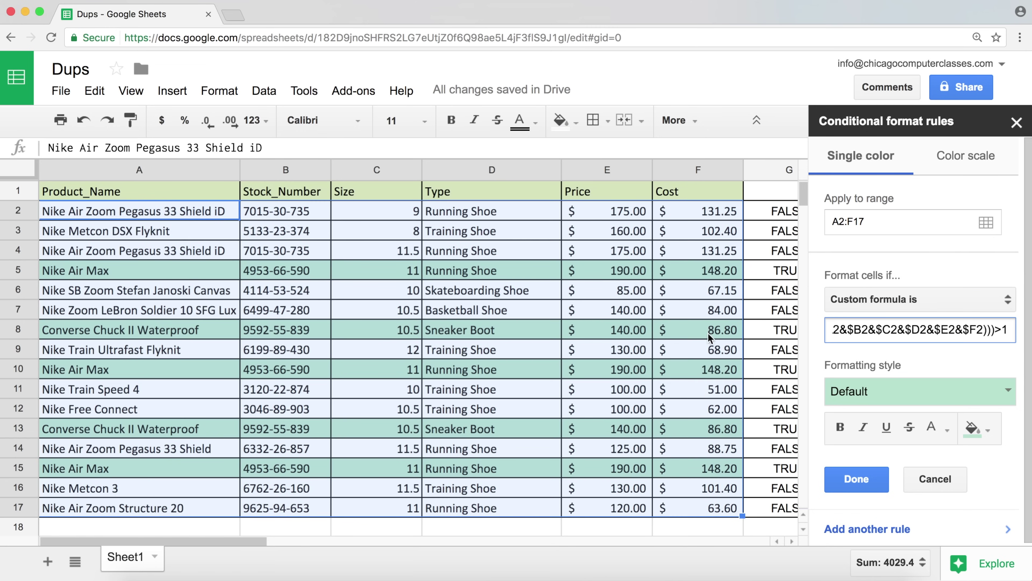
- Give the rule the light red fill preset, save it and close the conditional format rules
click(1009, 392)
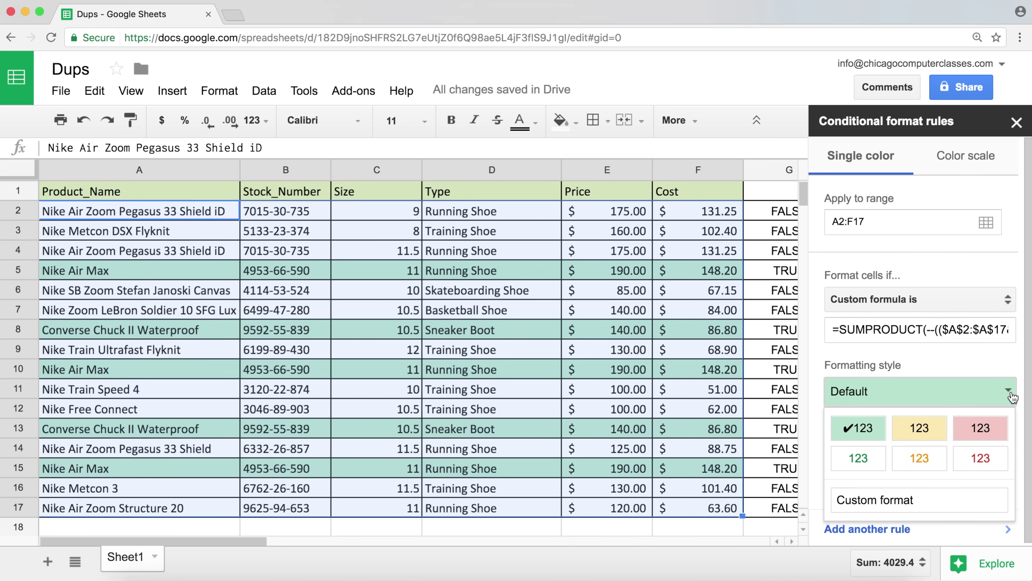
click(980, 428)
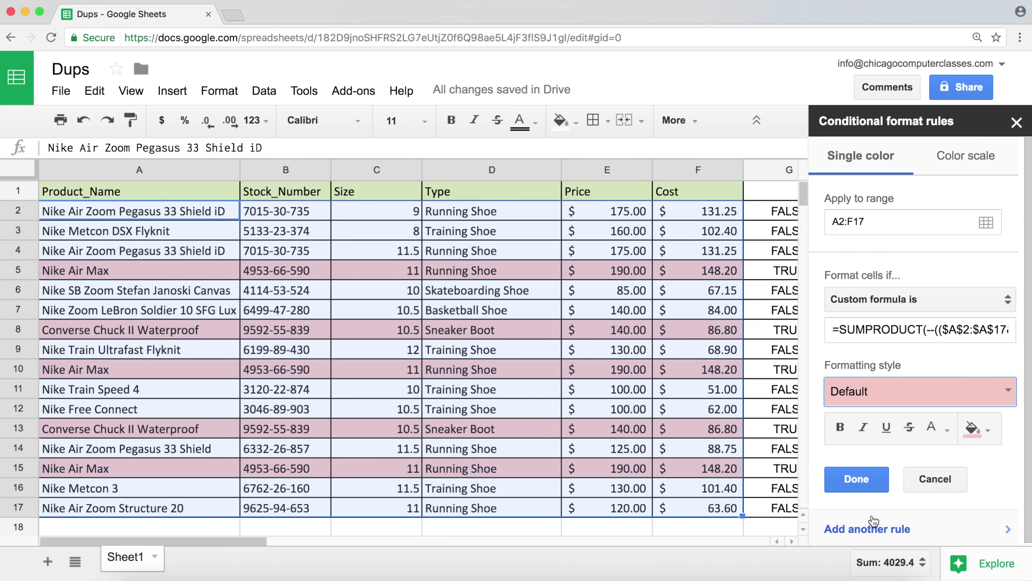
click(858, 479)
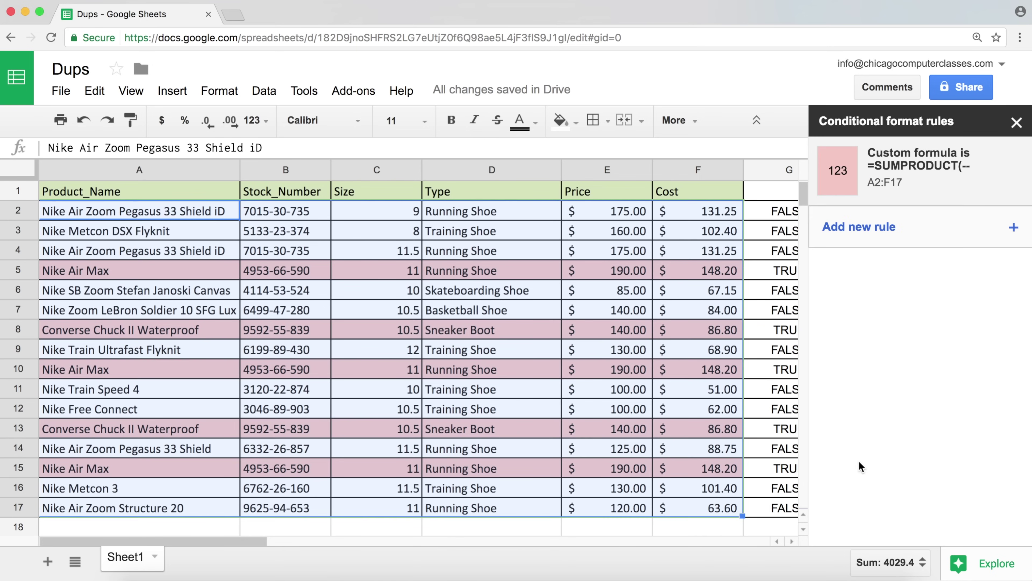
click(1016, 123)
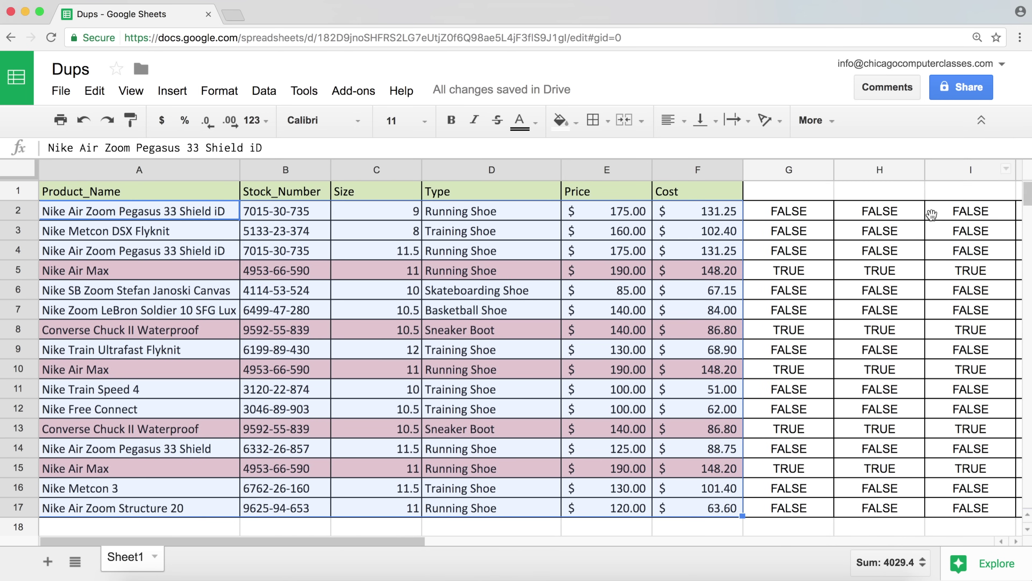
- Compare the highlighted shoe rows with the TRUE/FALSE helper results, starting from G8 and column G, and return to G2
click(790, 336)
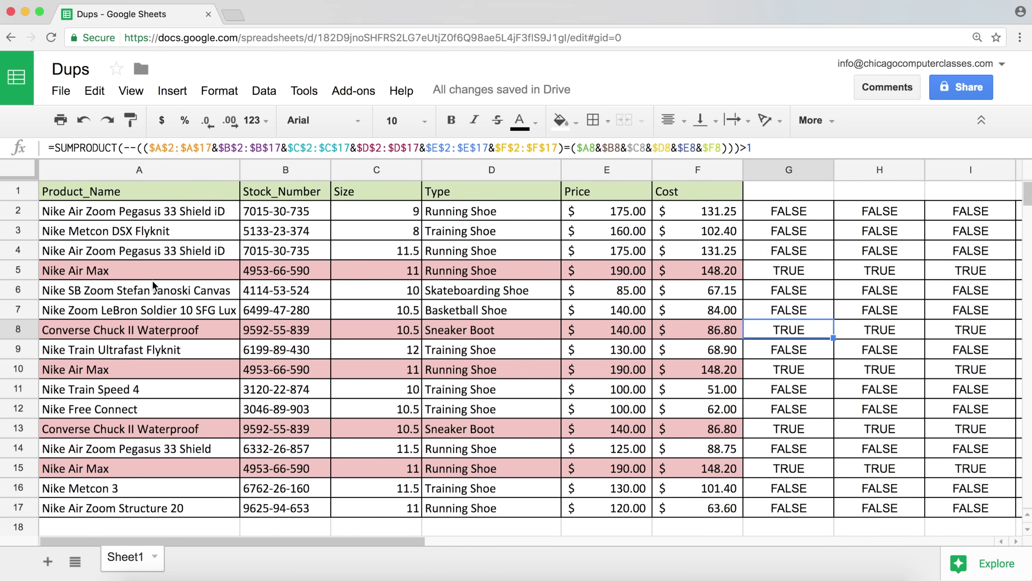
click(787, 167)
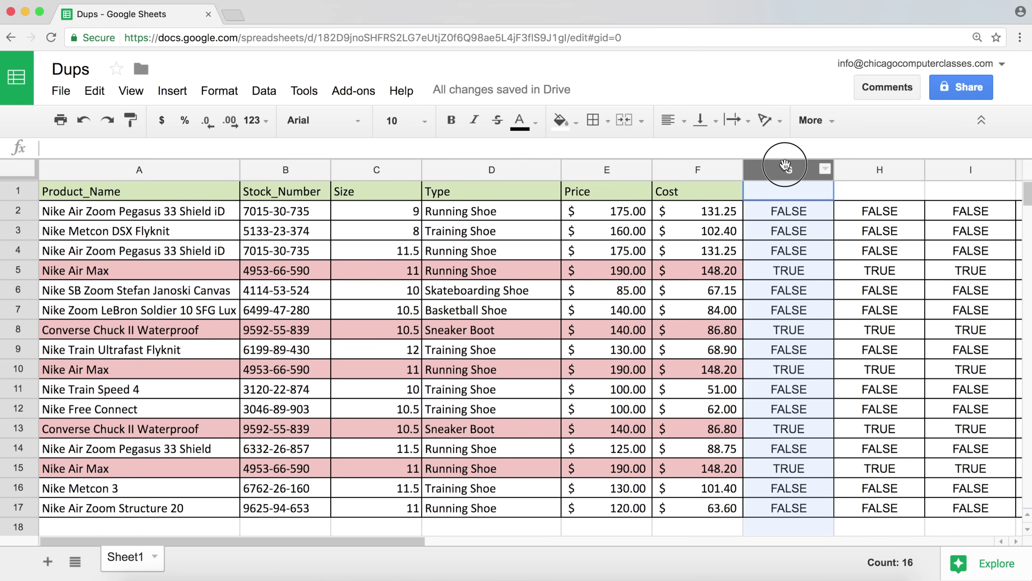
drag(788, 166, 758, 145)
click(530, 544)
drag(529, 544, 338, 540)
click(781, 213)
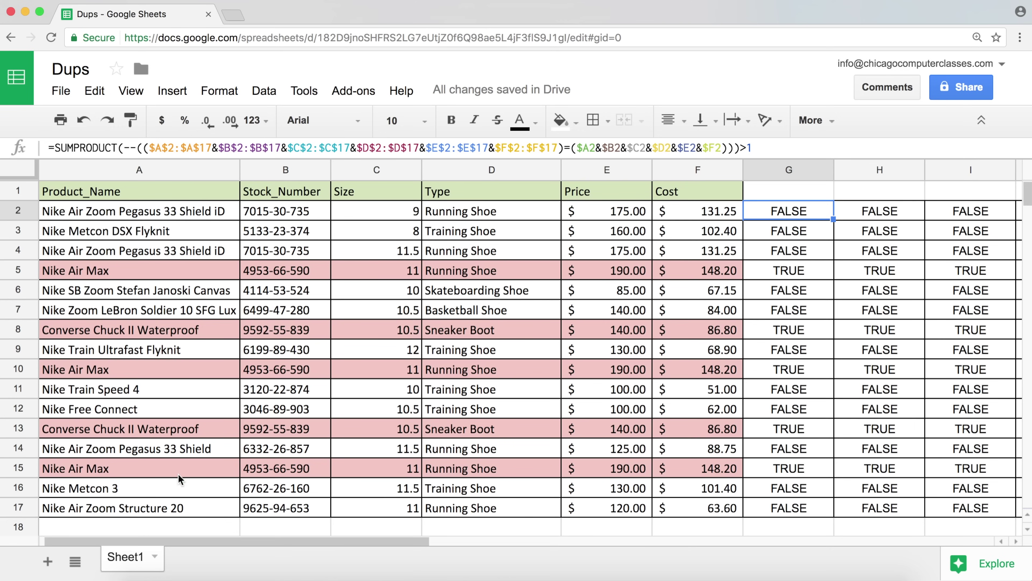
- Examine the $A$2:$A$17 range and its $17 end row in the G2 SUMPRODUCT formula, then leave the formula as is
drag(117, 528, 138, 361)
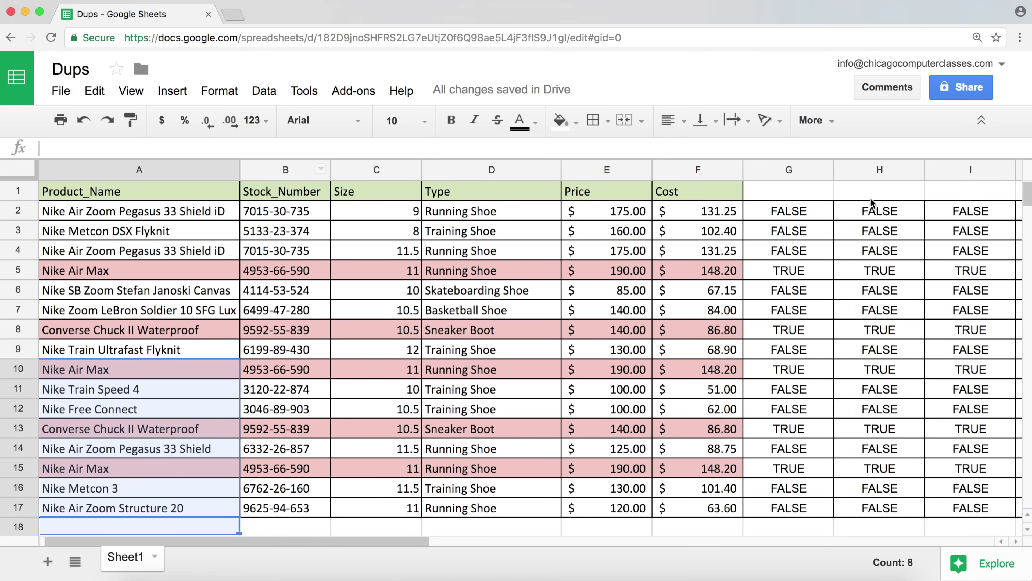
click(785, 206)
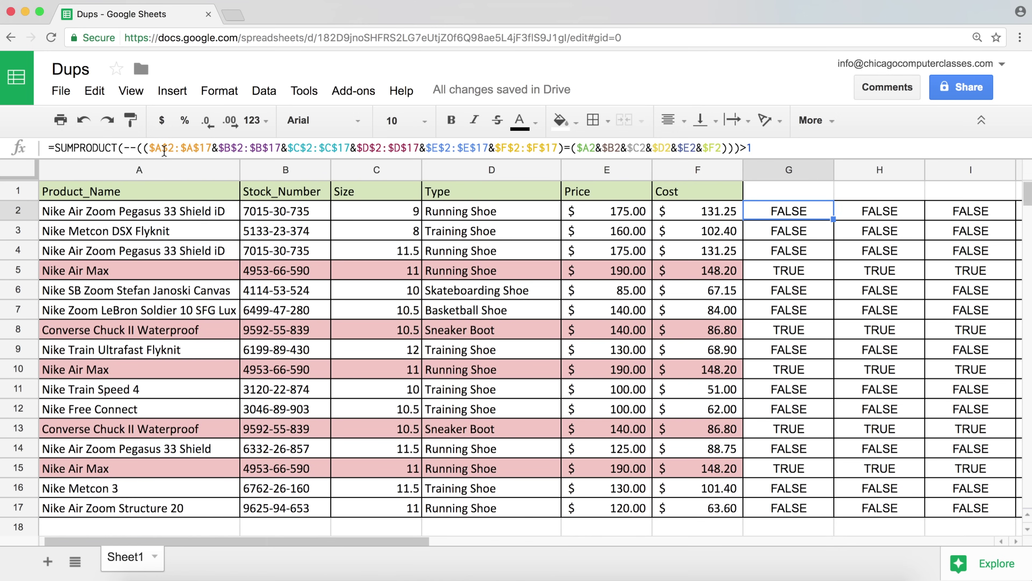
drag(149, 148, 212, 148)
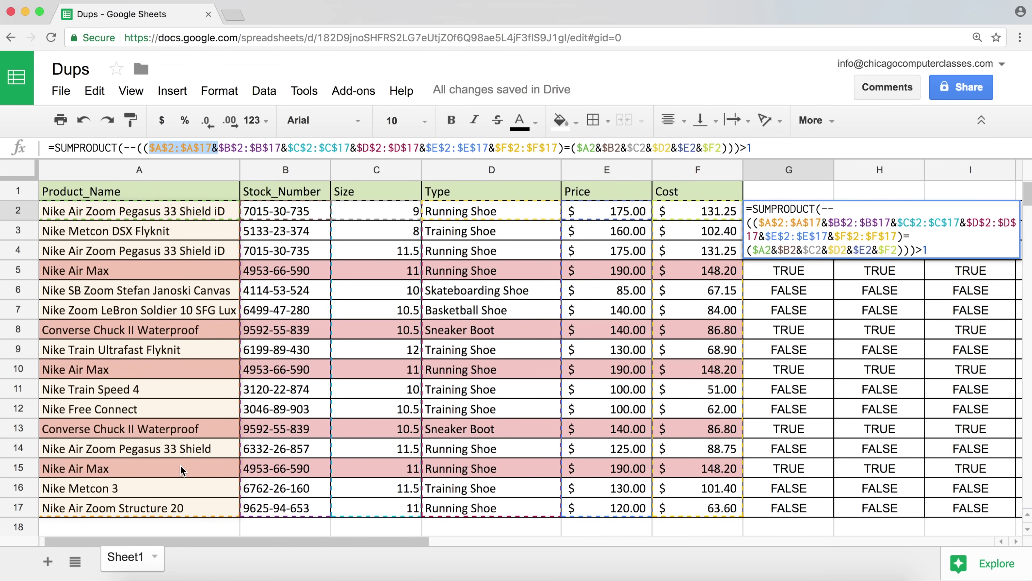
click(211, 147)
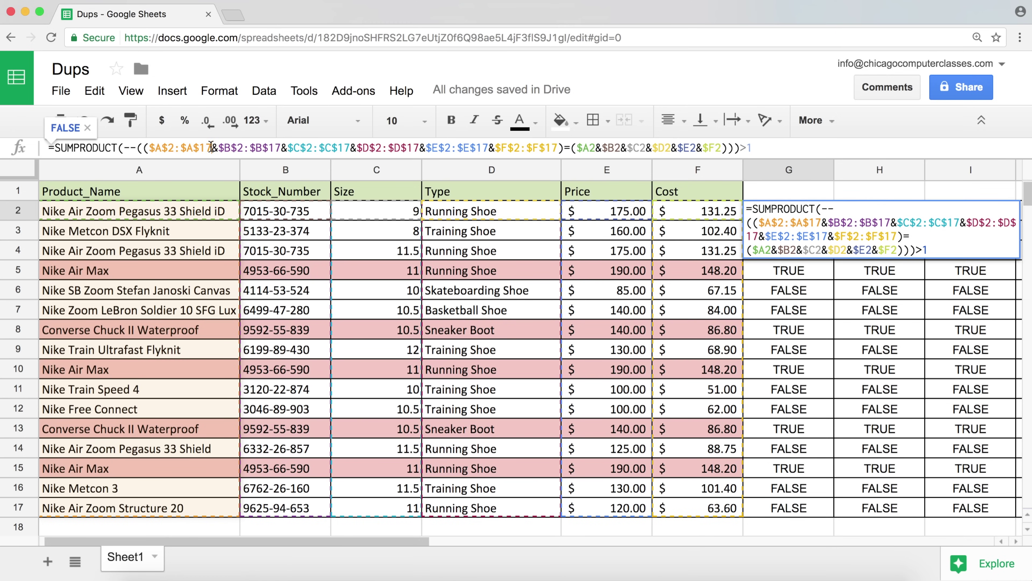
drag(200, 146, 212, 147)
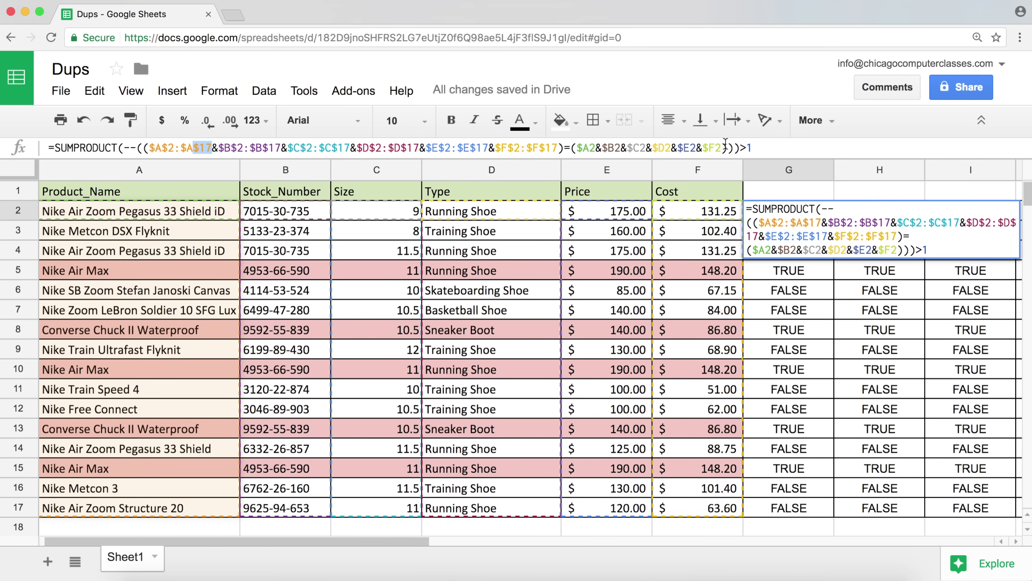
click(765, 145)
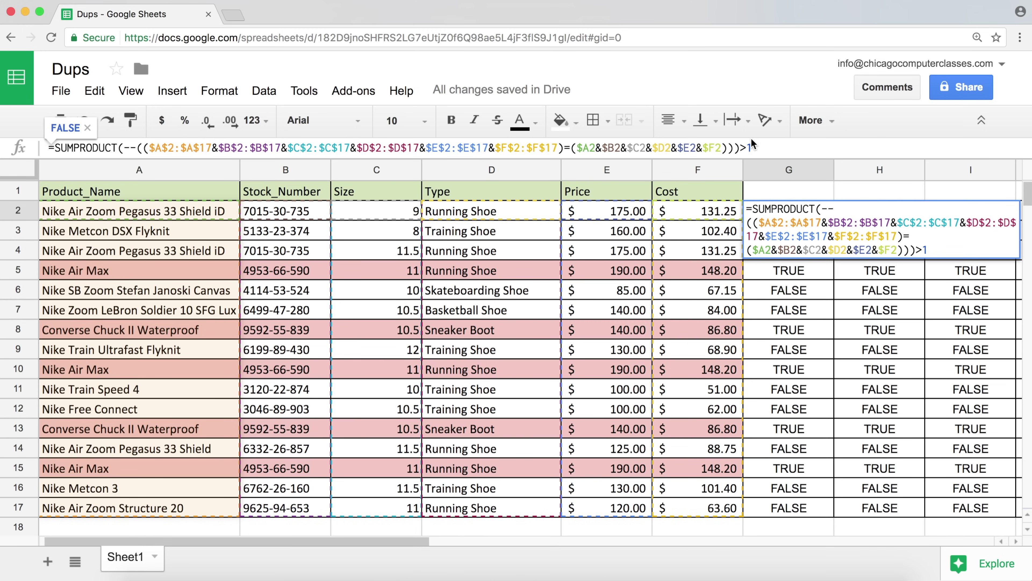
key(Return)
- Delete the helper columns G through L and return to the Product_Name header cell in A1
drag(803, 168, 898, 171)
right_click(852, 166)
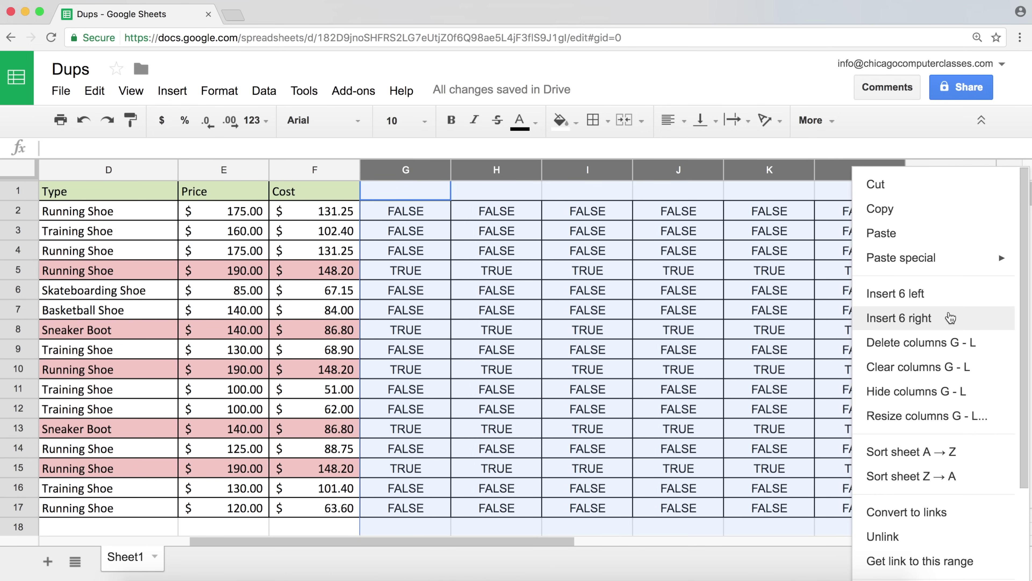
click(916, 343)
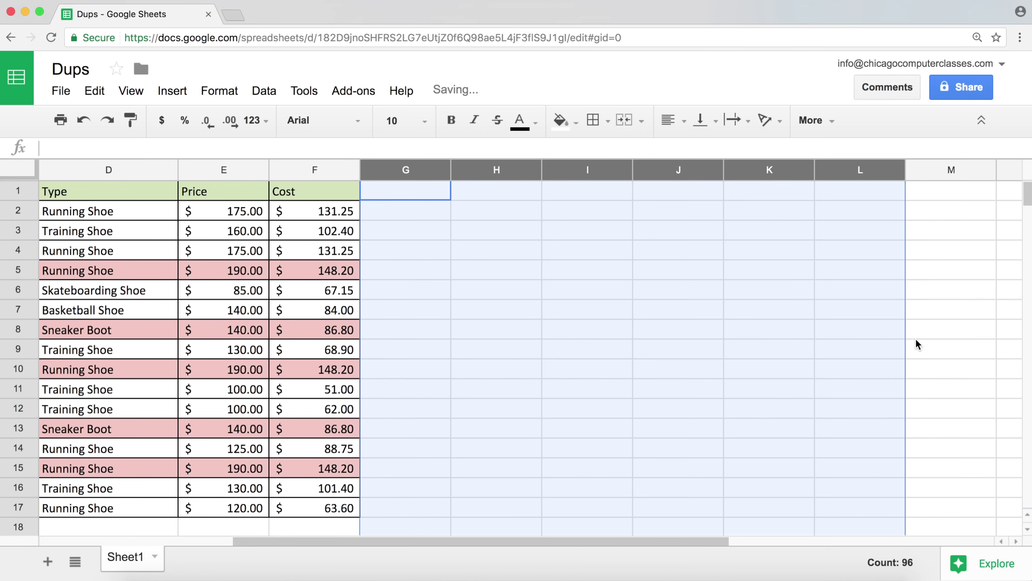
click(424, 456)
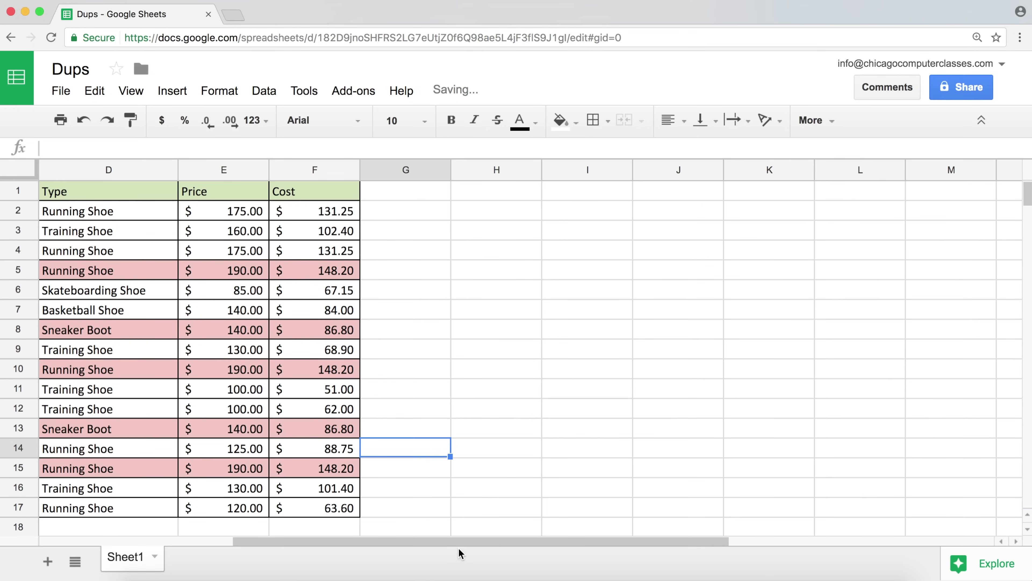
drag(460, 542, 242, 544)
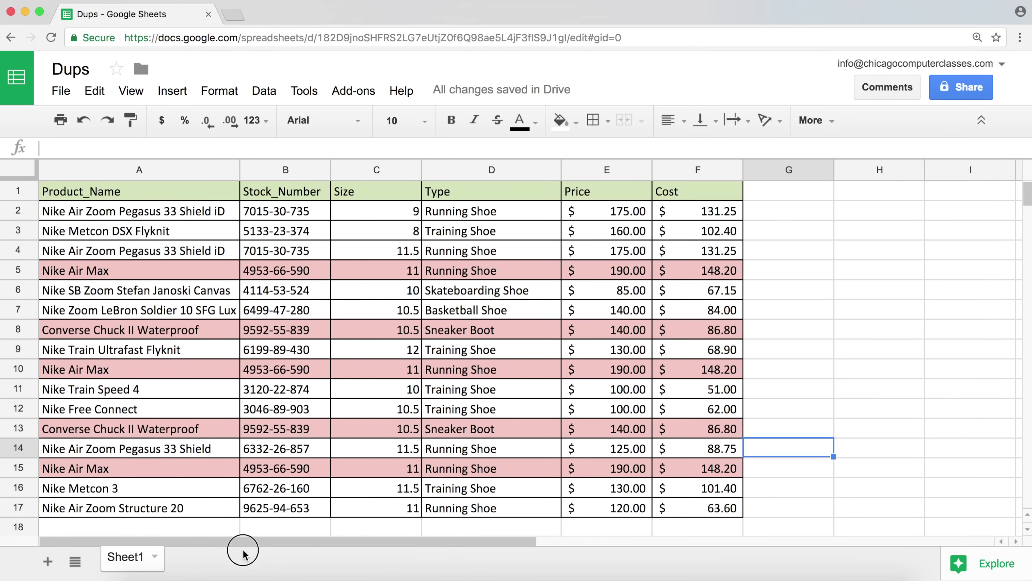
click(79, 193)
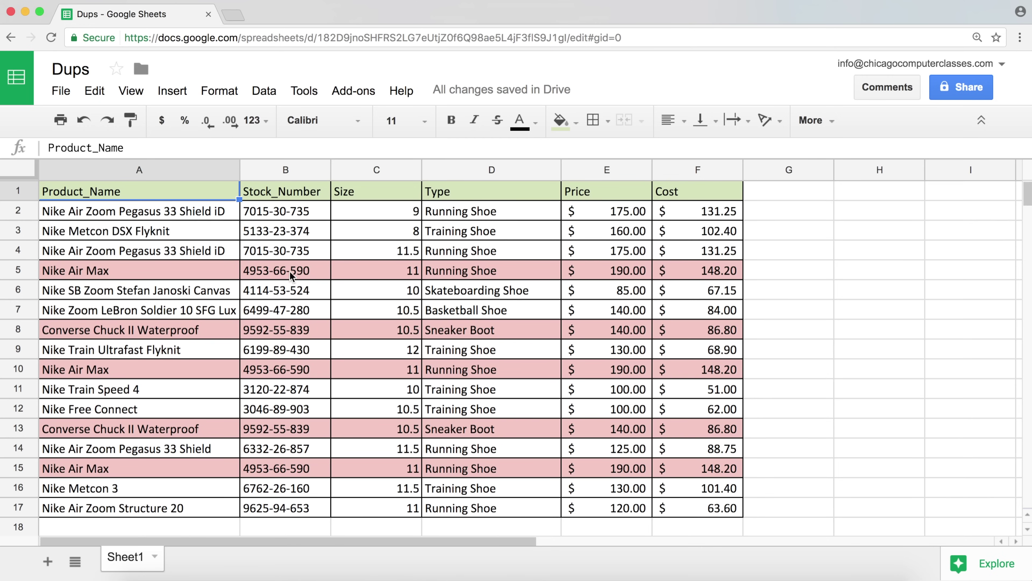
- Set the shoe size in C4 to 9 and compare row 4 with row 2 across columns A to F
click(398, 257)
text(9)
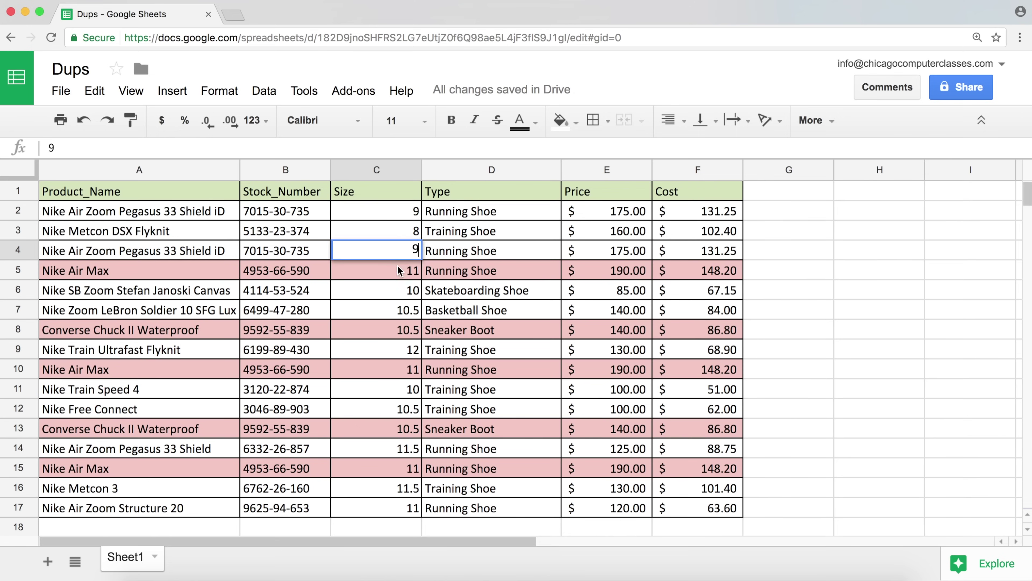
key(Return)
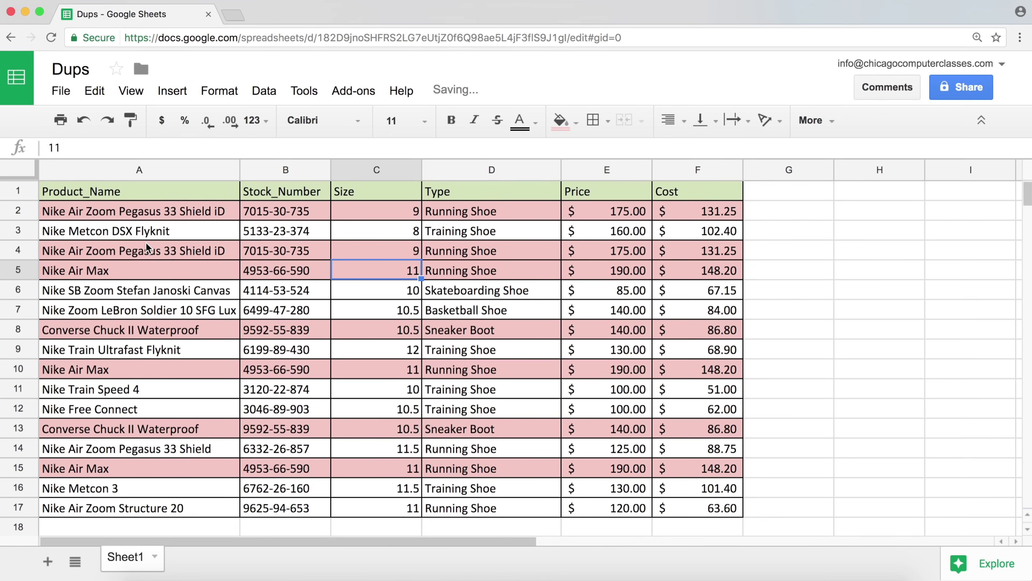
drag(146, 244, 672, 257)
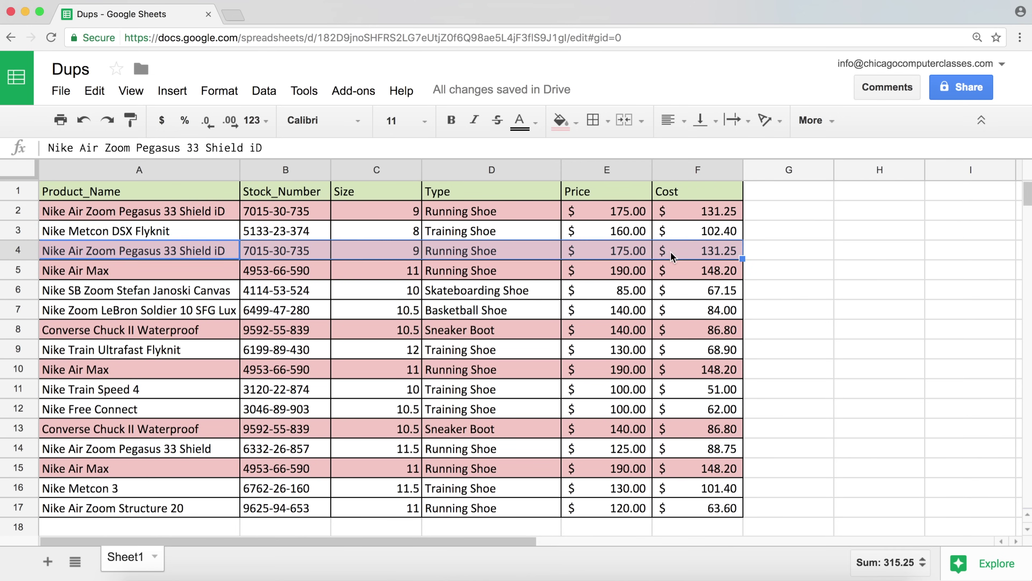
drag(228, 215, 696, 212)
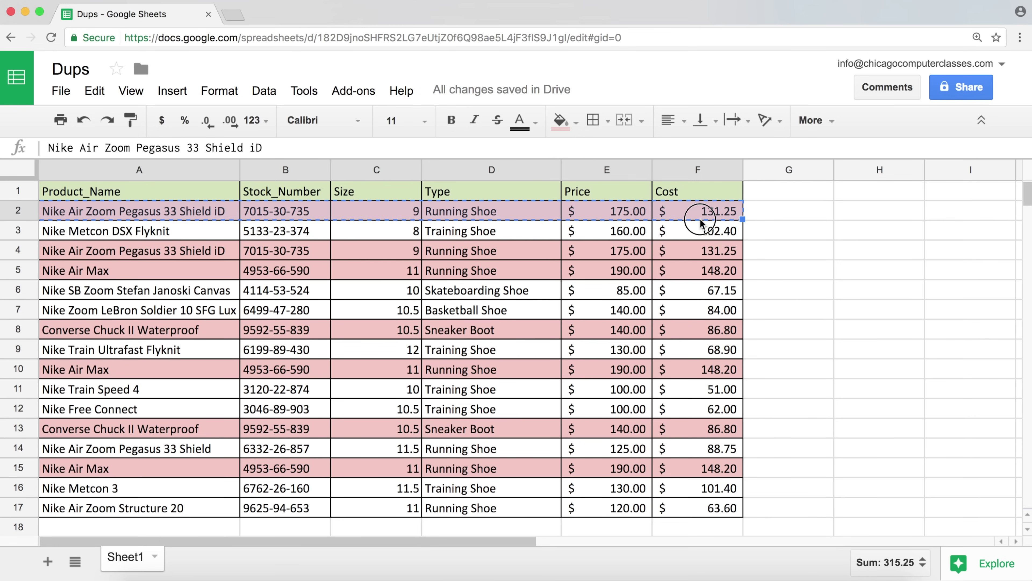
- Set the shoe size in C4 back to 11.5 and return to cell A1
click(400, 250)
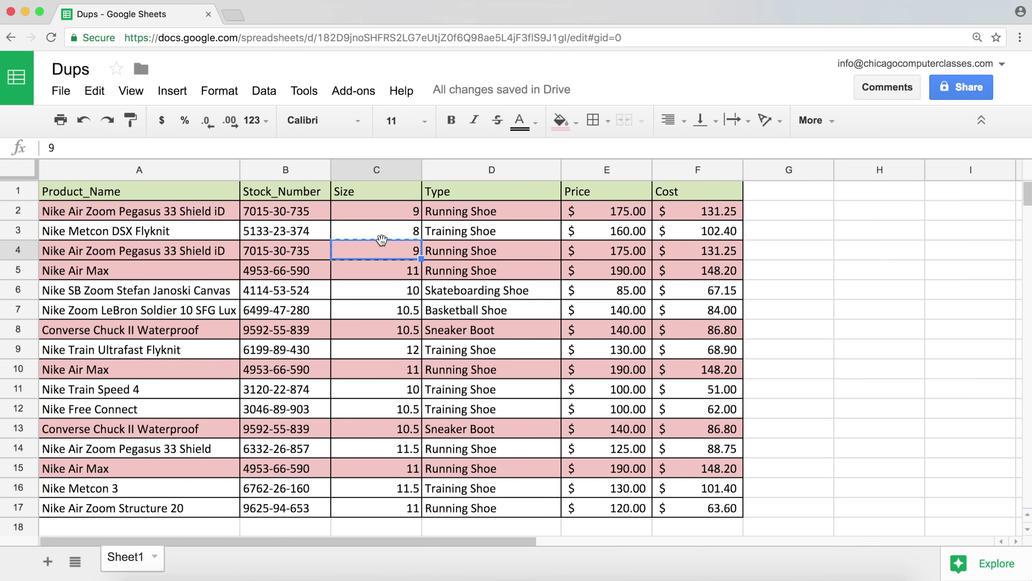
drag(382, 239, 382, 240)
text(11.5)
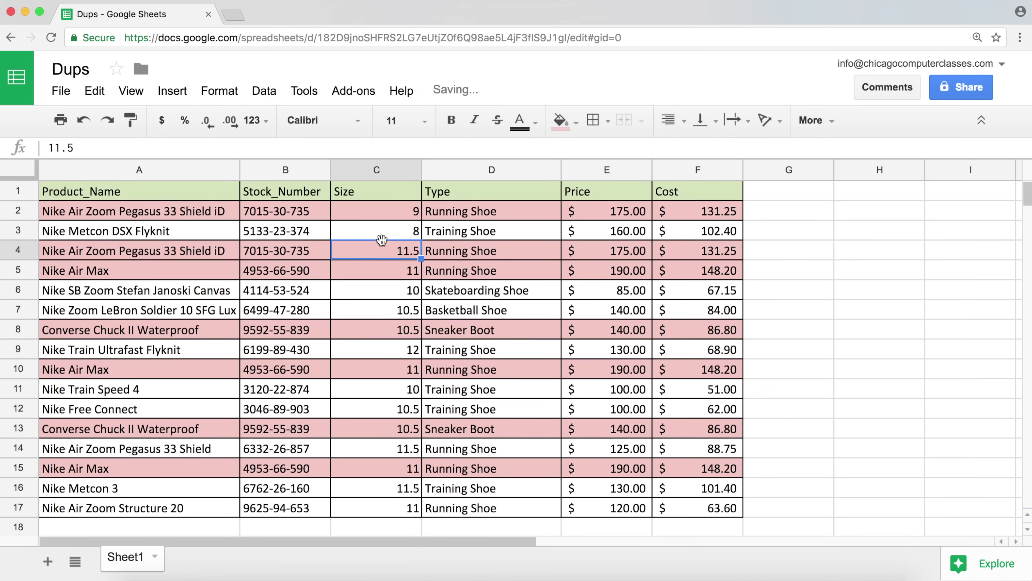
click(182, 196)
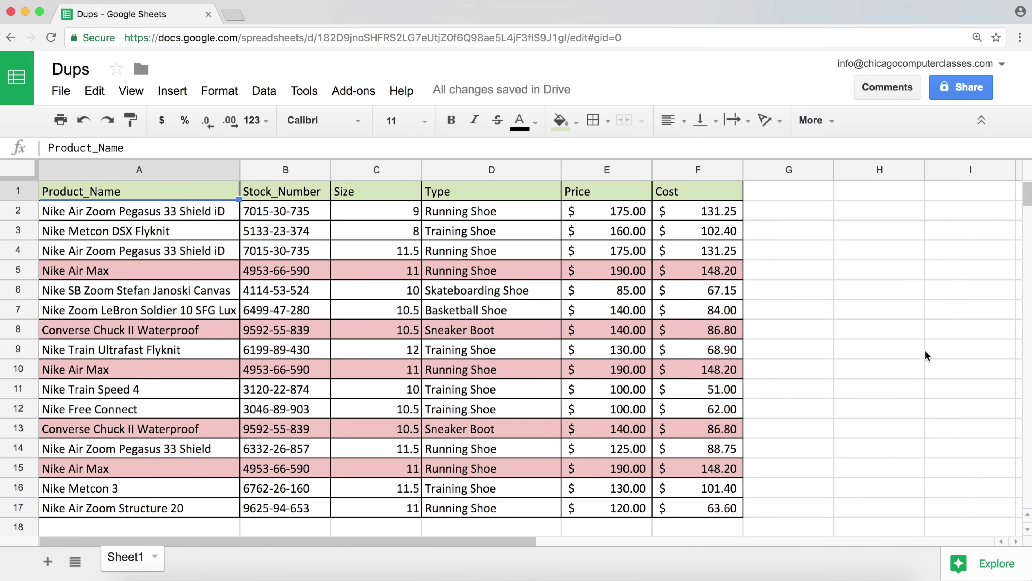